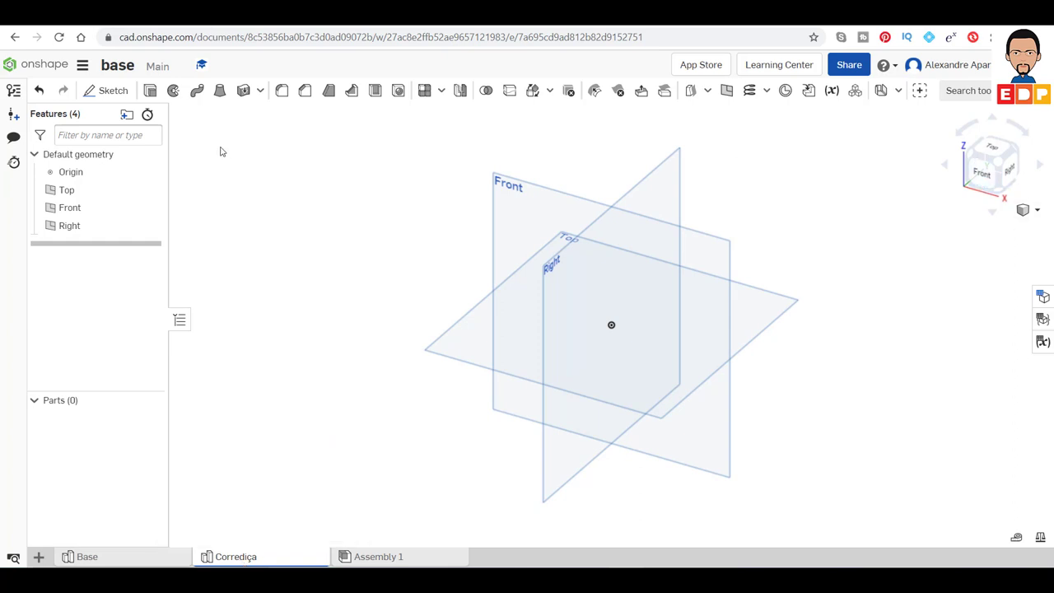
Step: Start Sketch 1 on the Front plane, viewed face-on
click(99, 91)
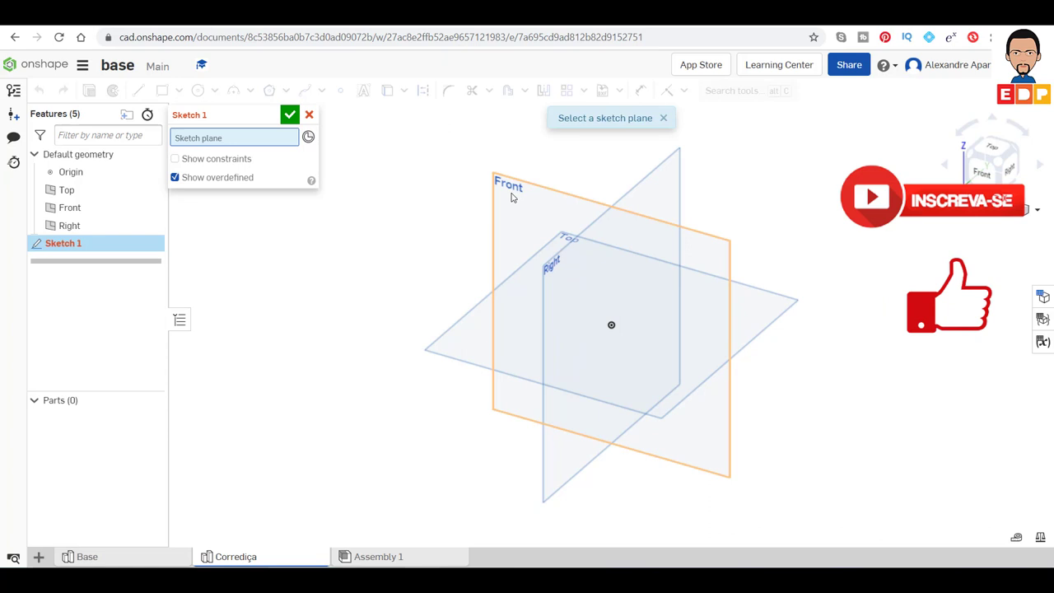
click(982, 171)
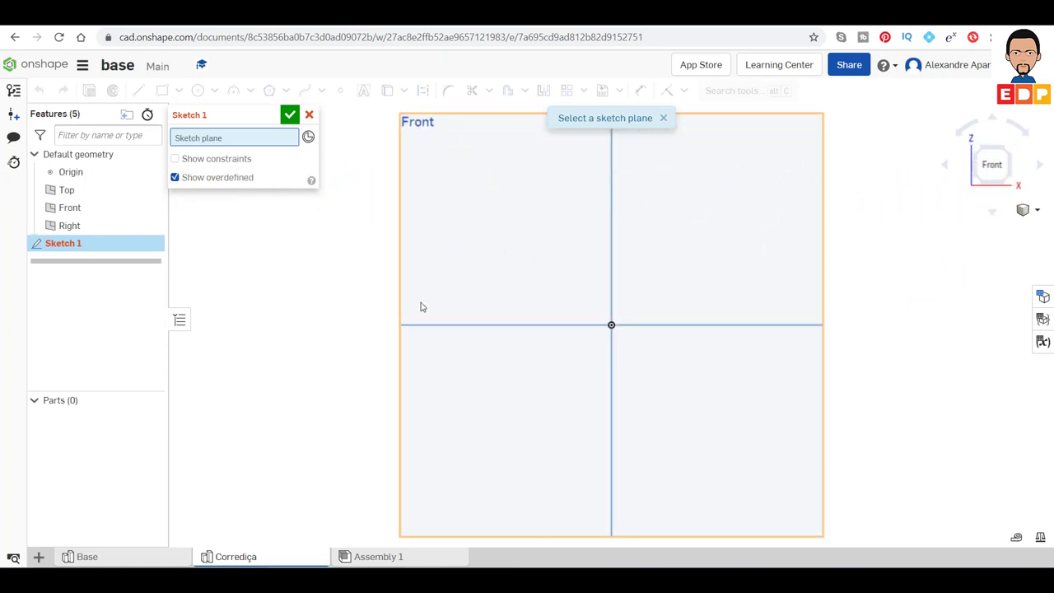
click(591, 299)
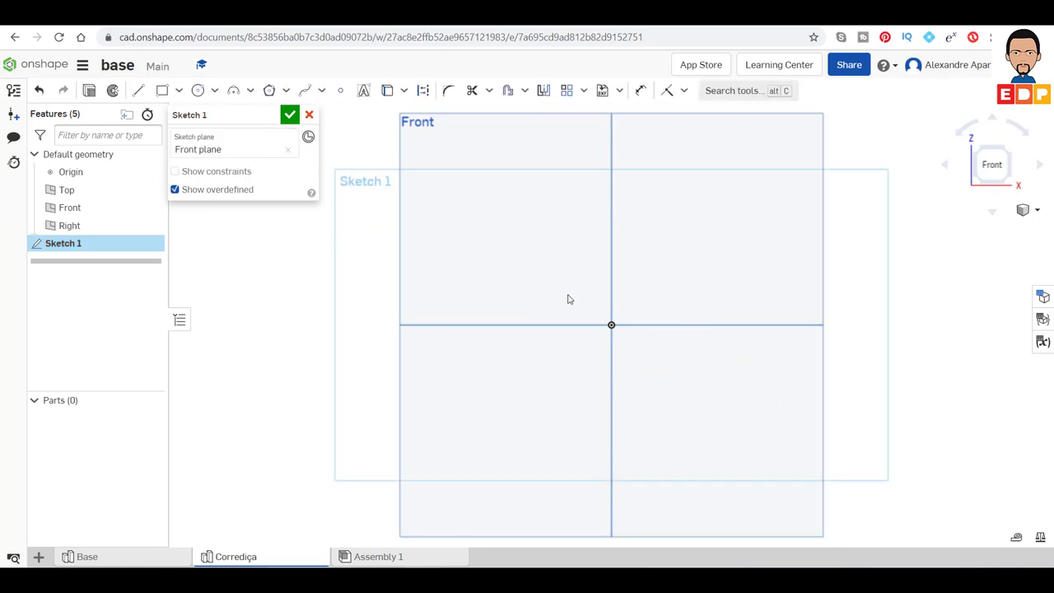
Step: Draw a closed stepped outline of eight straight lines above the origin
click(137, 92)
click(571, 238)
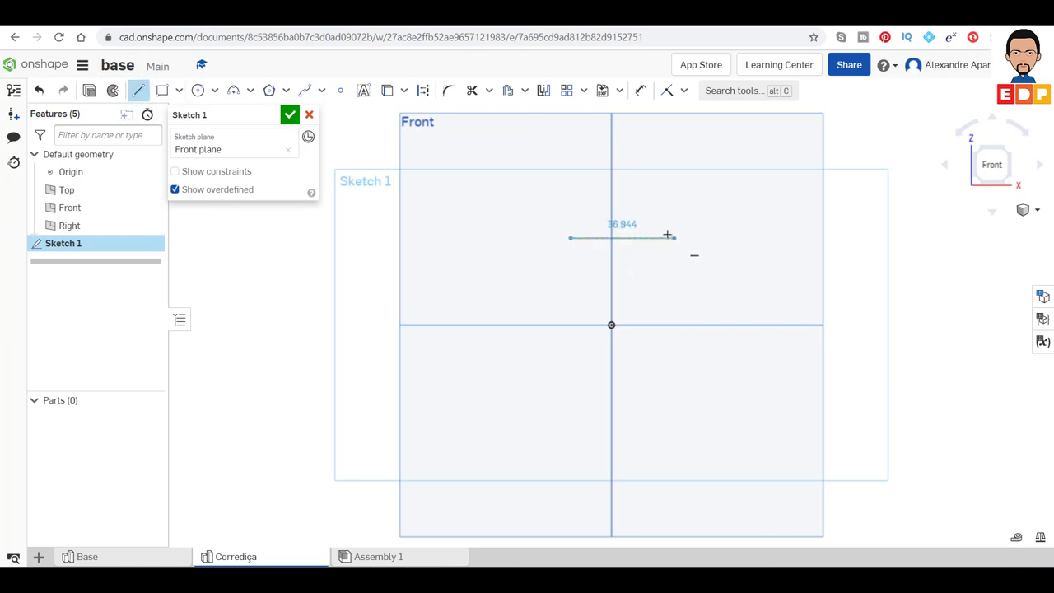
click(656, 252)
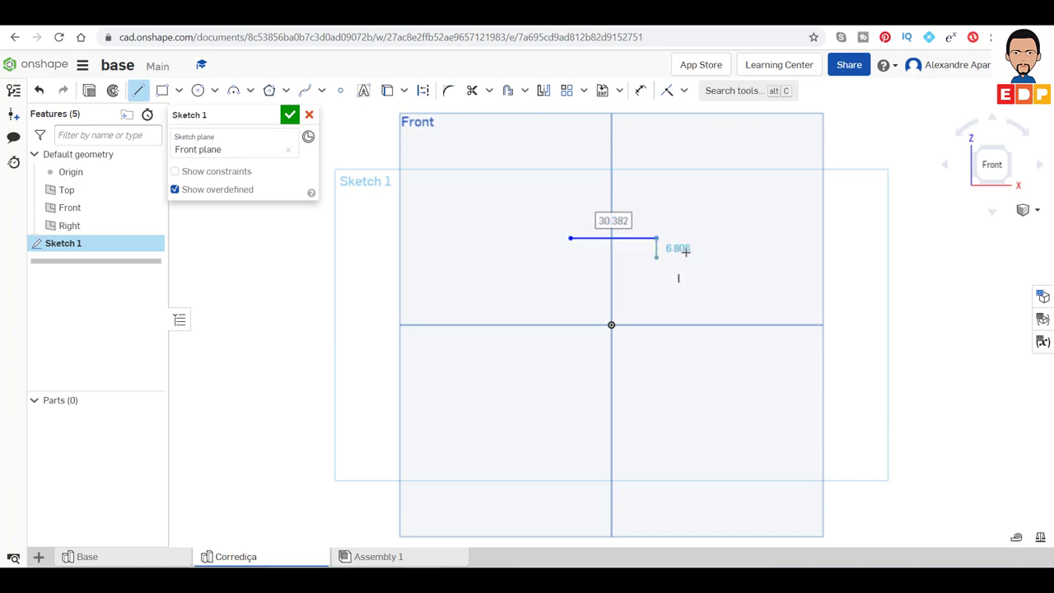
click(656, 257)
click(712, 257)
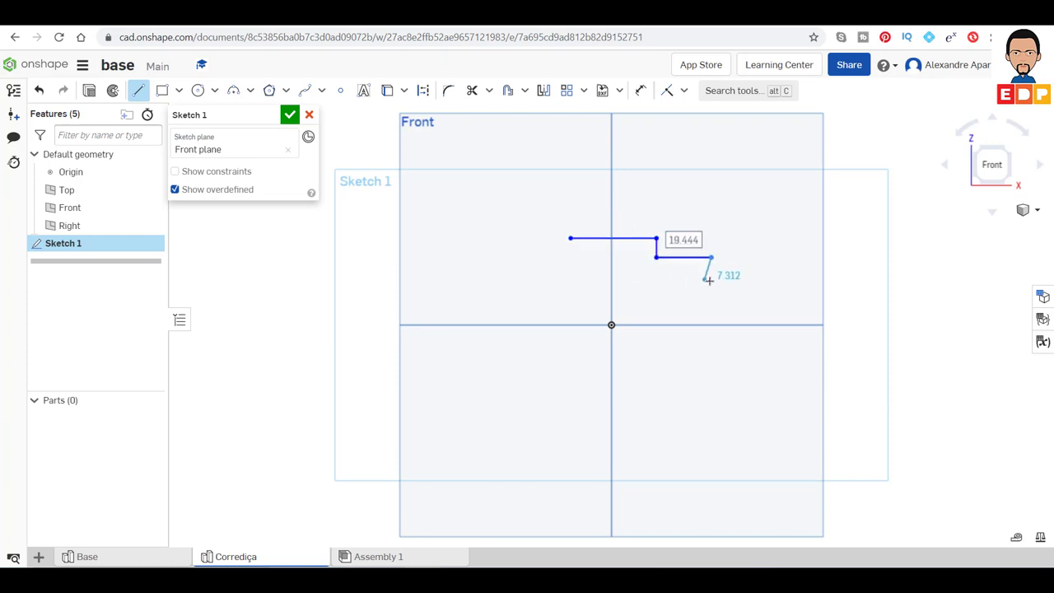
click(711, 282)
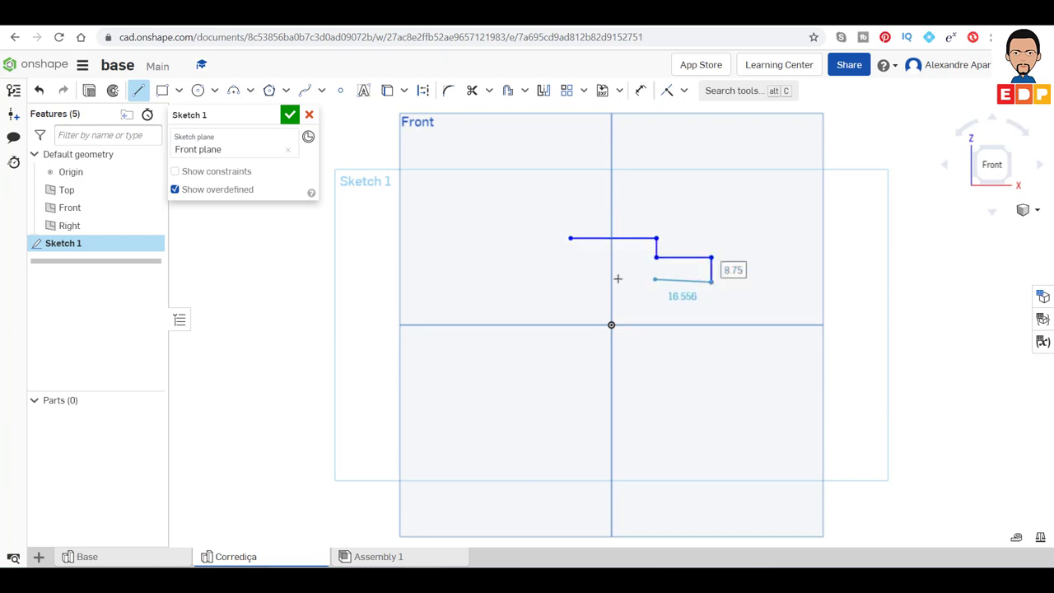
click(511, 281)
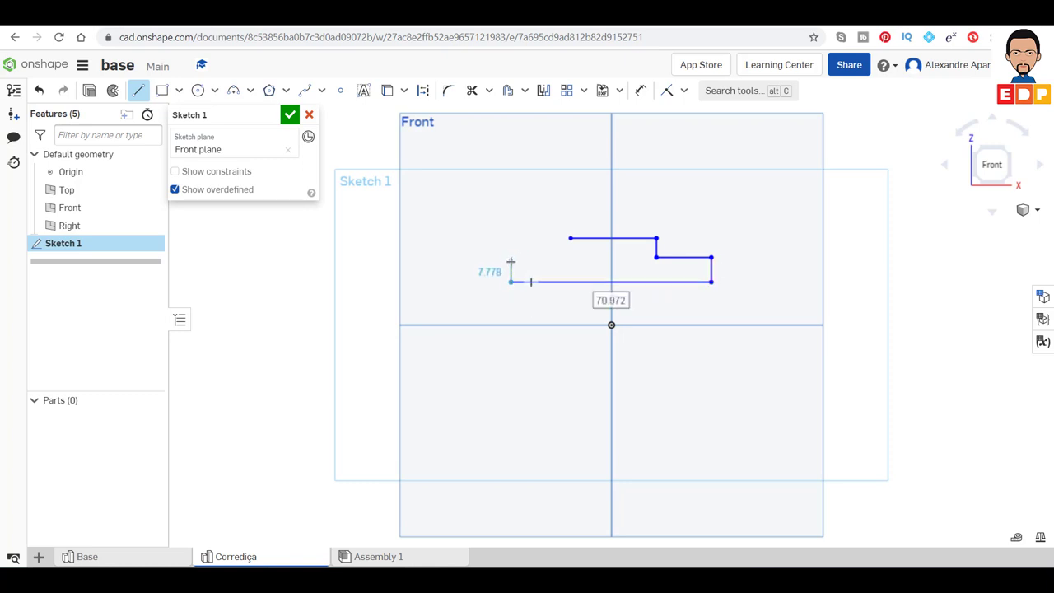
click(511, 263)
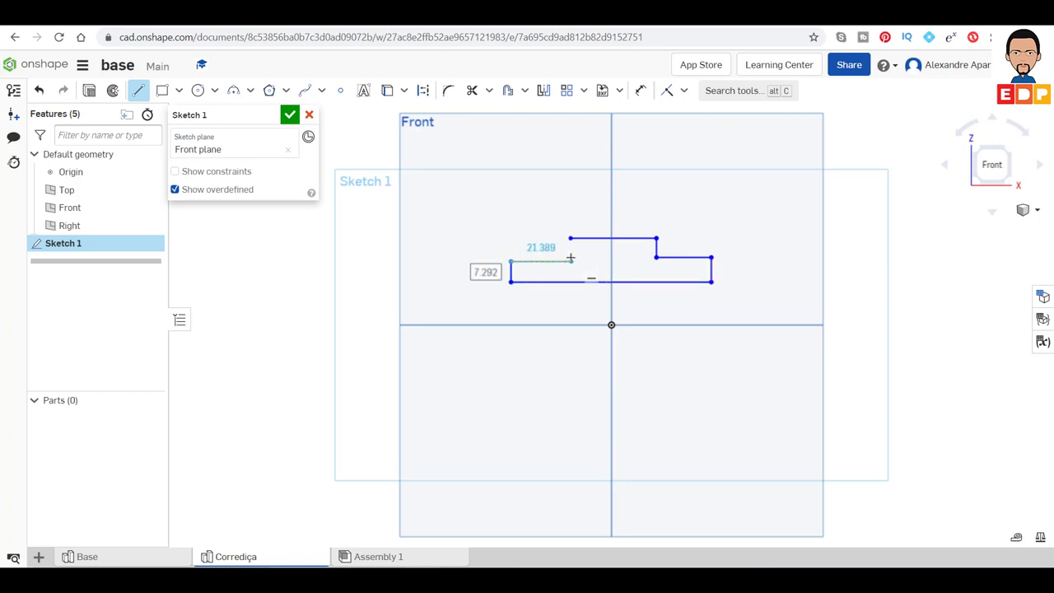
click(571, 261)
click(571, 238)
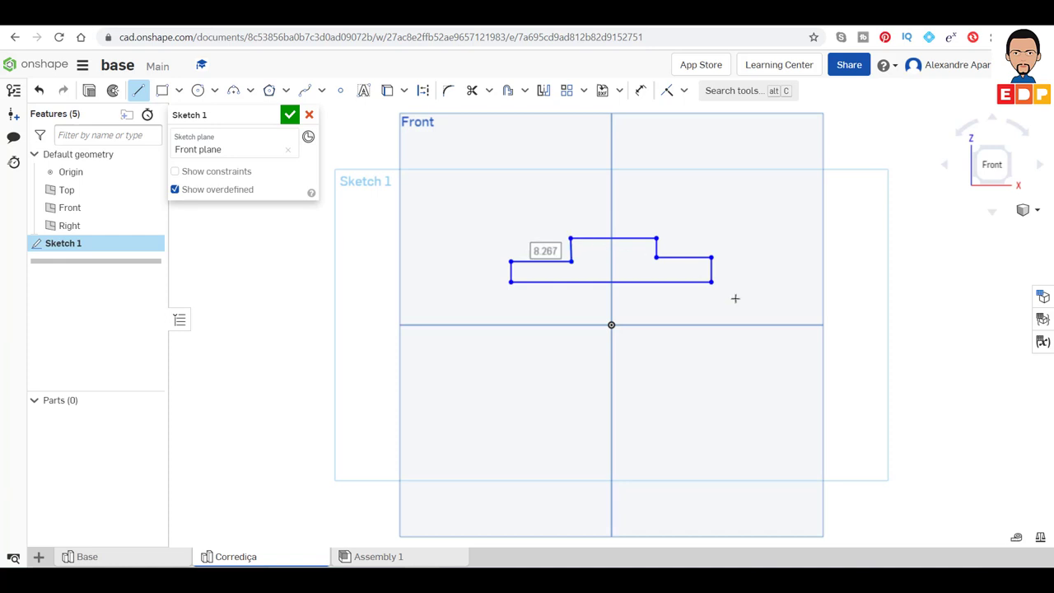
scroll(685, 321, up, 3)
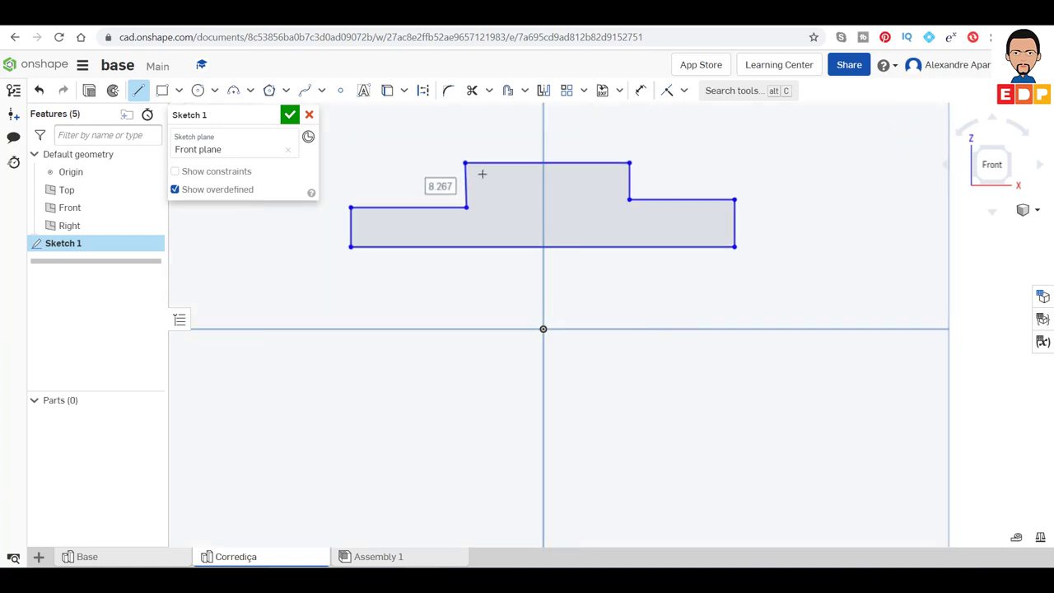
Step: Make the slanted left riser of the profile vertical
click(684, 92)
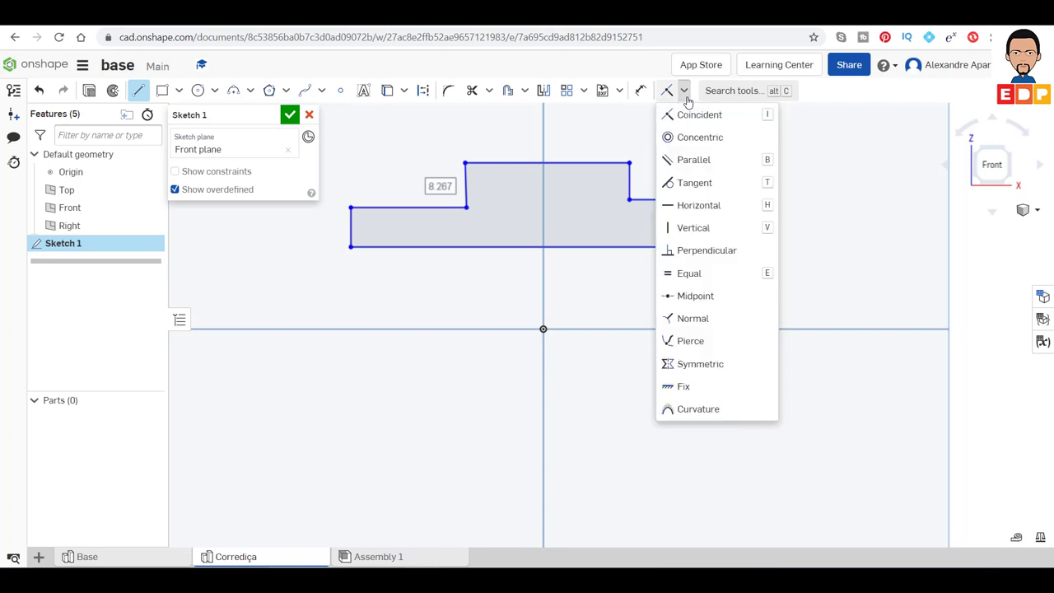
click(694, 228)
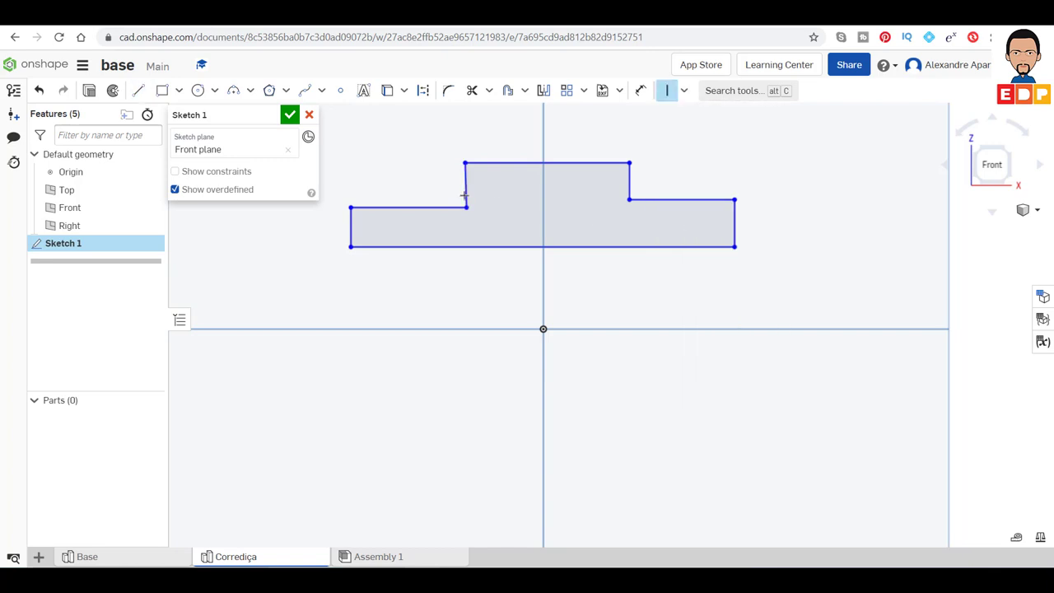
click(465, 195)
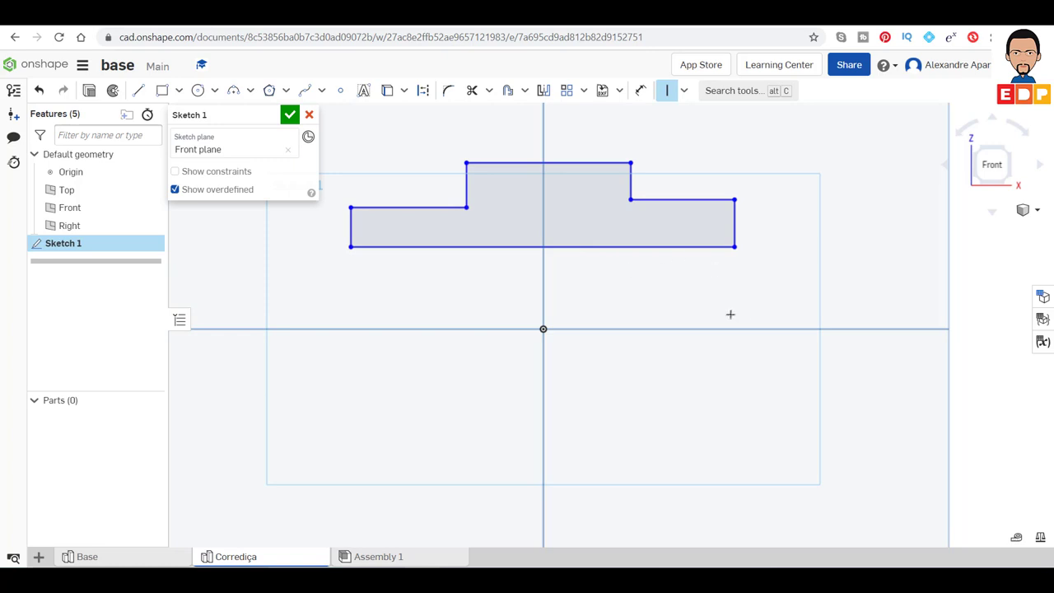
Step: Dimension the right edge and the upper step's height to 5 mm each
key(d)
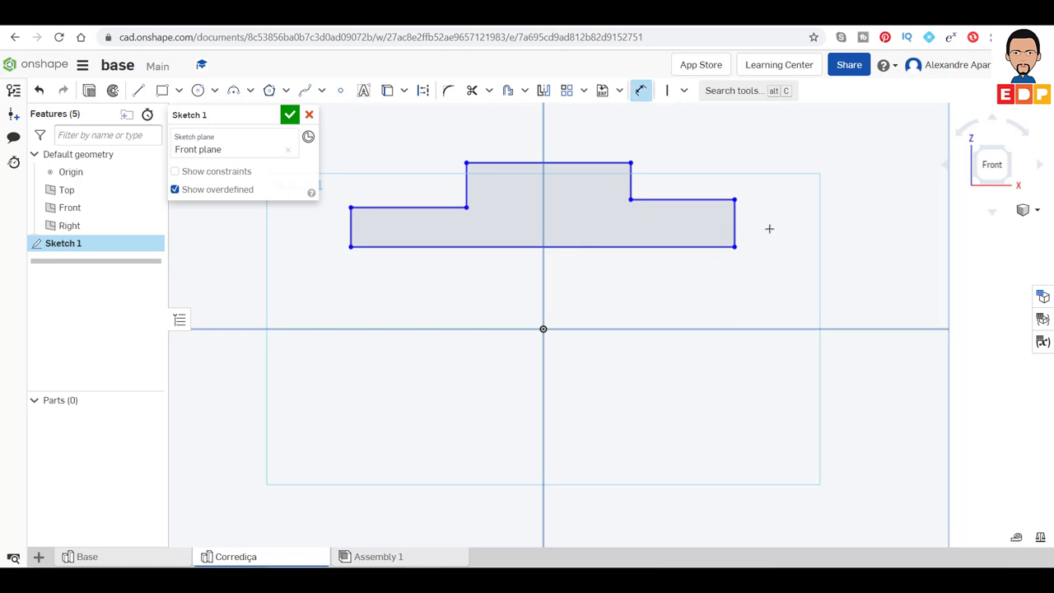
click(735, 228)
click(815, 221)
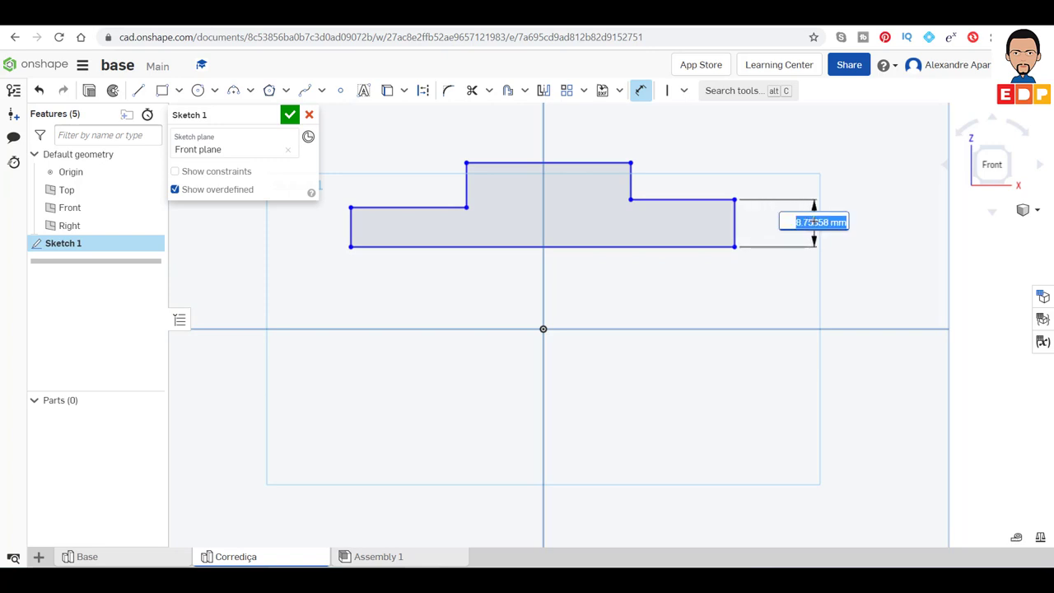
text(5)
key(Return)
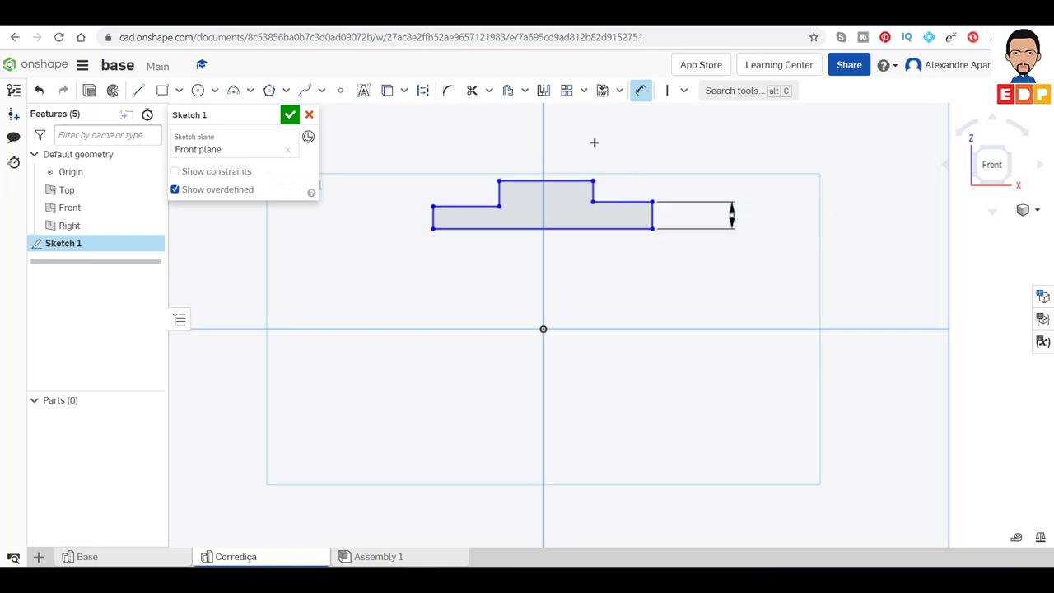
click(593, 194)
click(667, 184)
text(5)
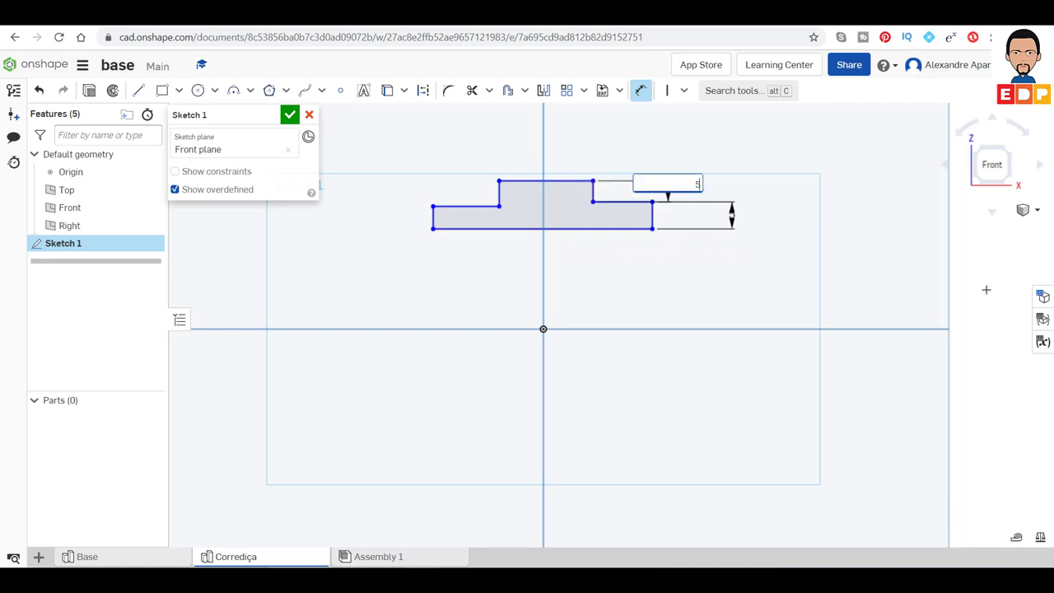
key(Return)
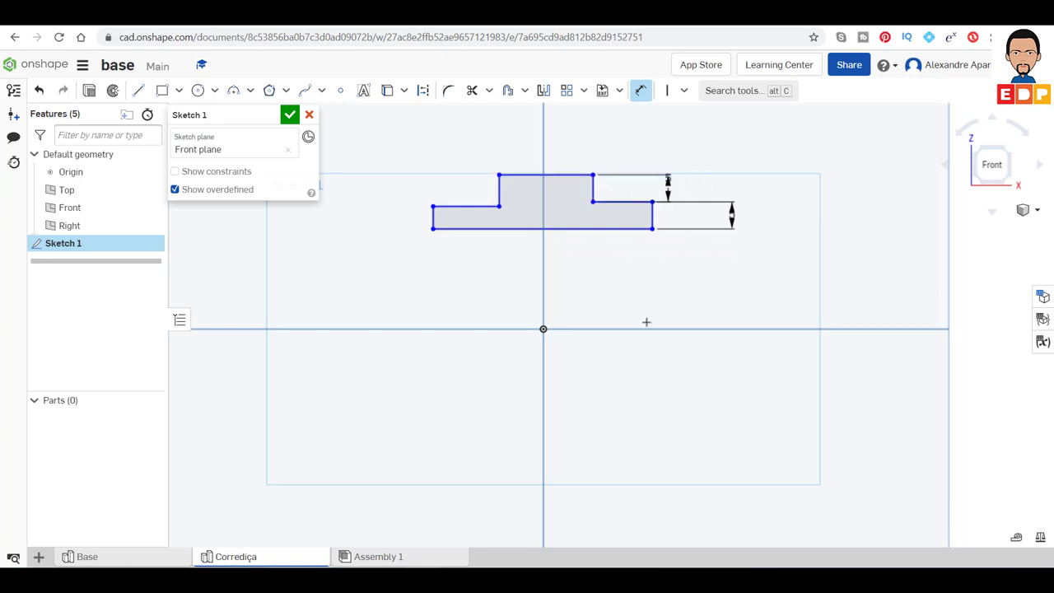
Step: Set the top width to 20 mm and the bottom width to 40 mm
click(526, 174)
click(528, 145)
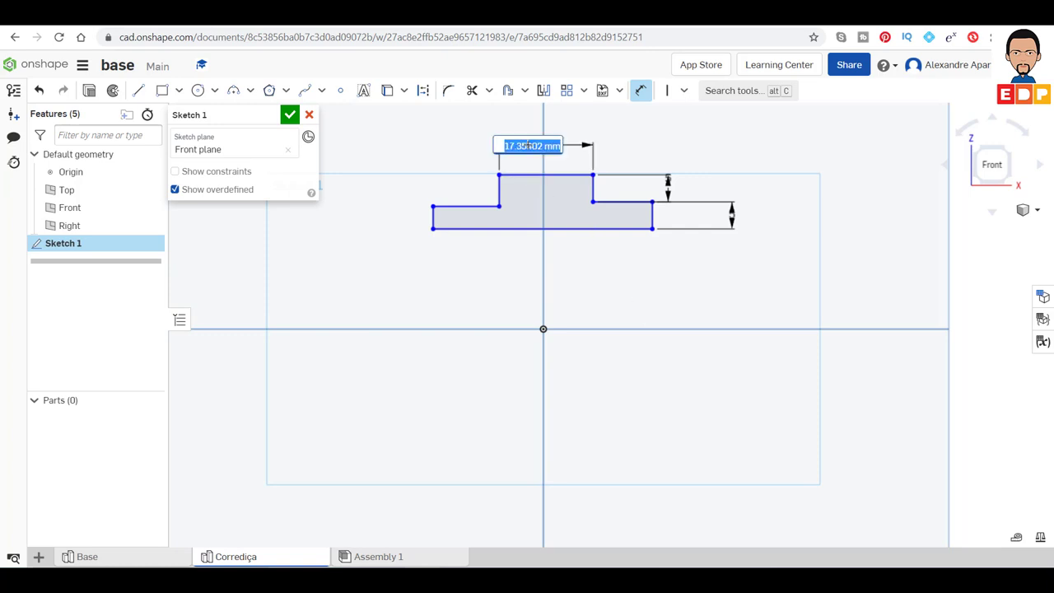
text(20)
key(Return)
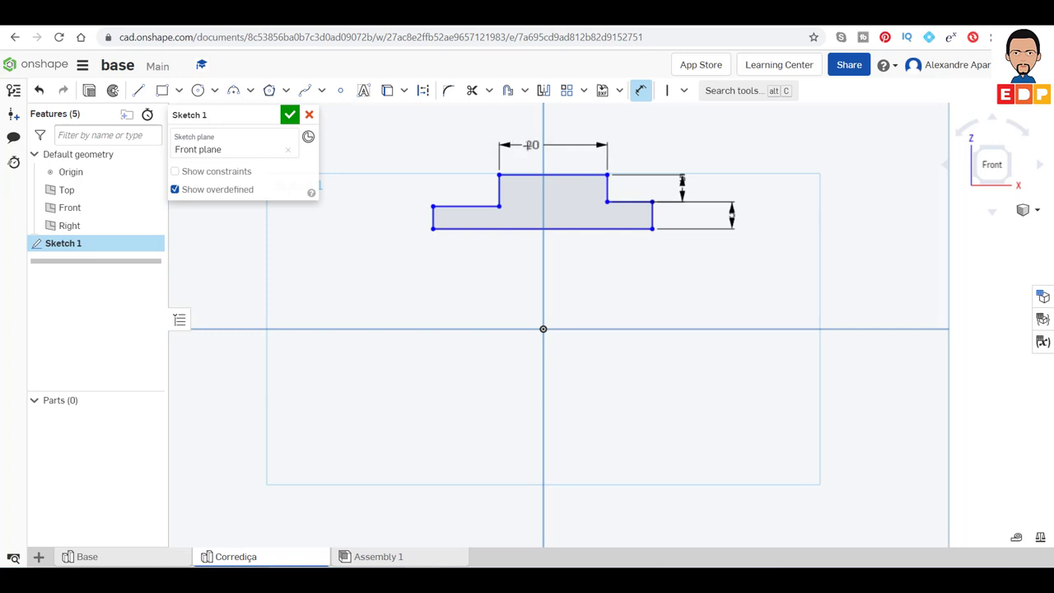
double_click(529, 294)
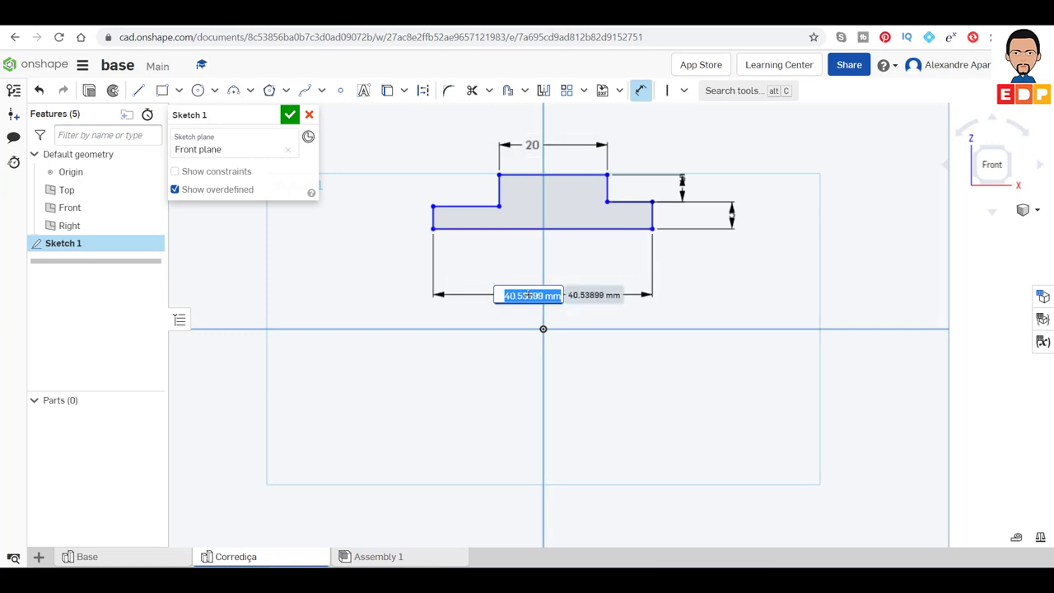
text(40)
key(Escape)
double_click(529, 294)
text(40)
key(Return)
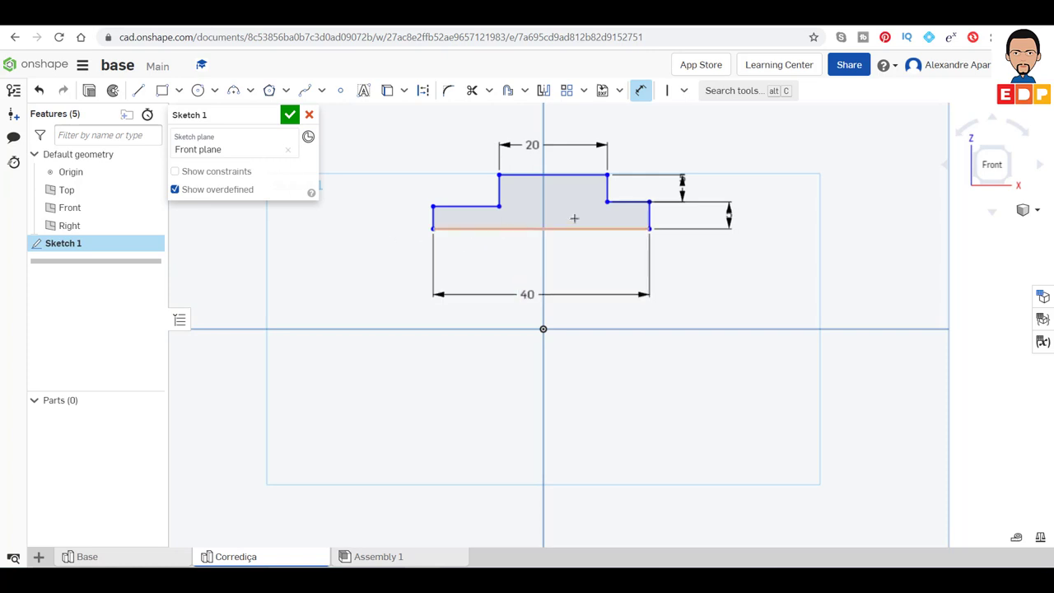
Step: Add a height dimension to the left edge, keeping its current value
click(433, 217)
click(372, 216)
key(Return)
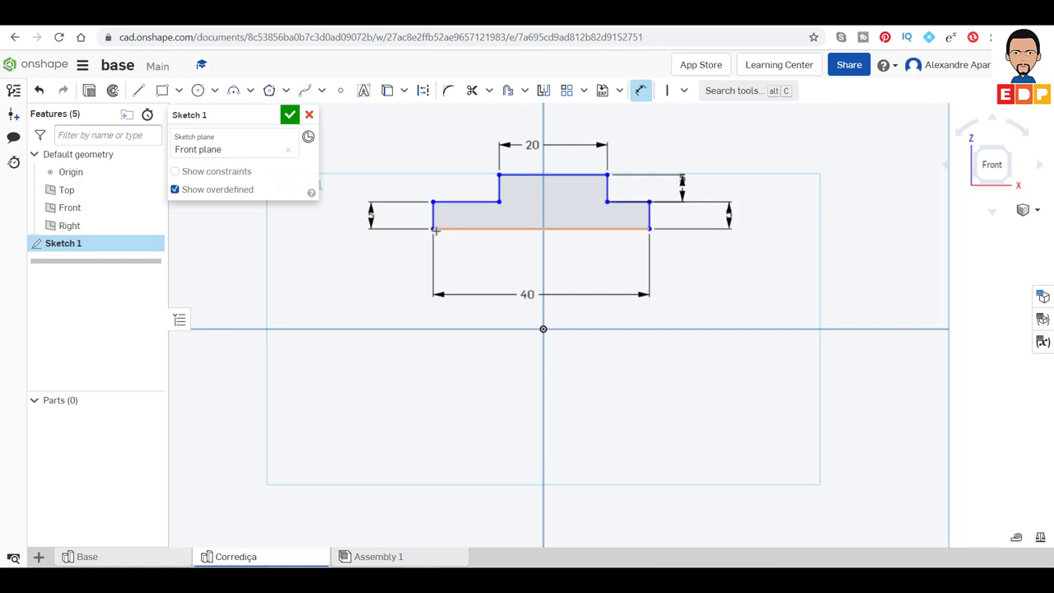
Step: Try origin-to-vertex dimensions on the profile, cancelling the unwanted attempts
click(542, 329)
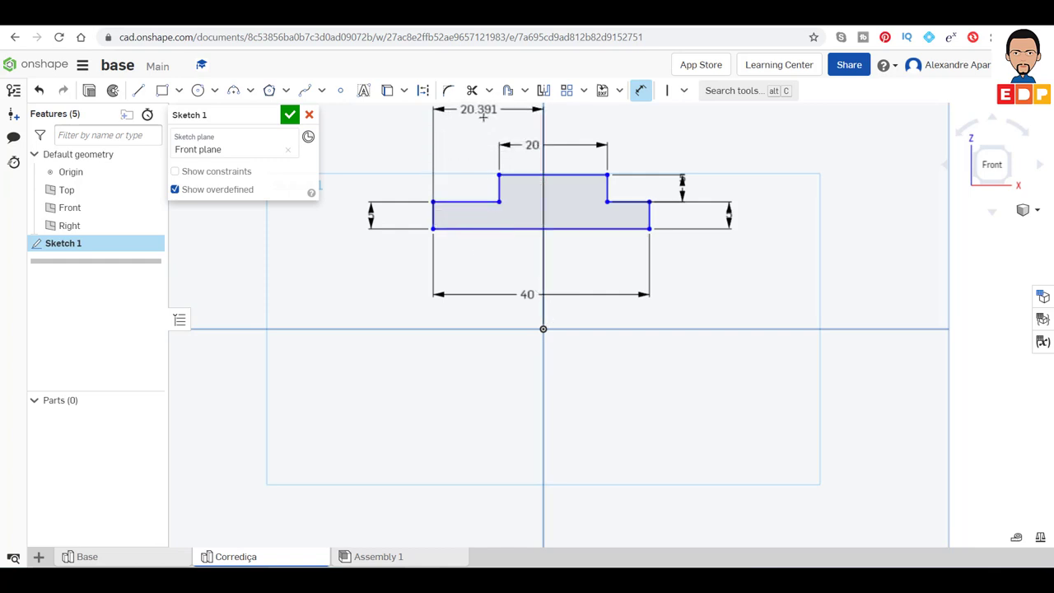
click(489, 396)
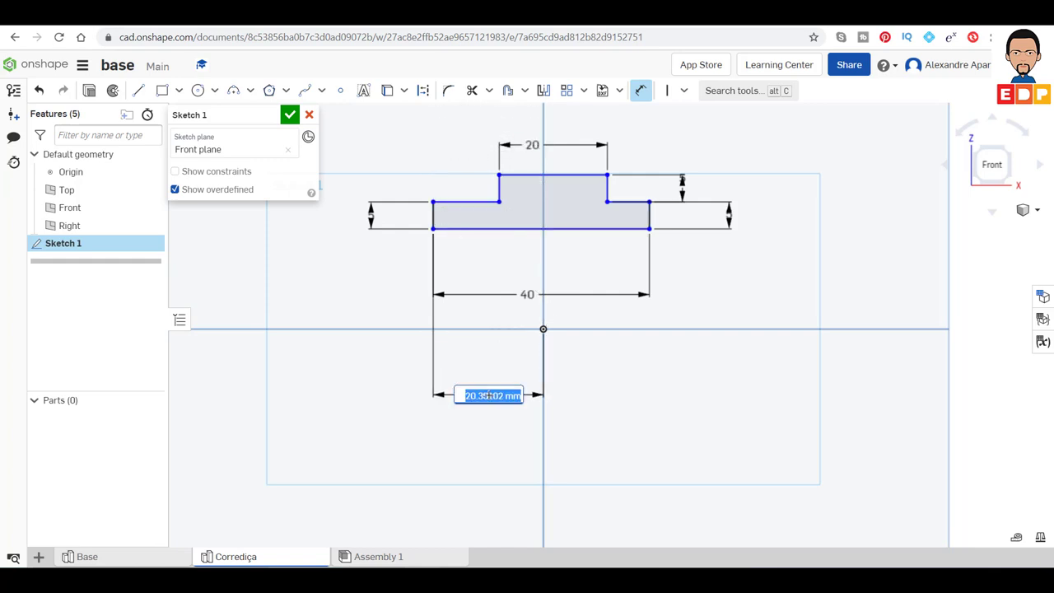
key(BackSpace)
text(20)
key(Escape)
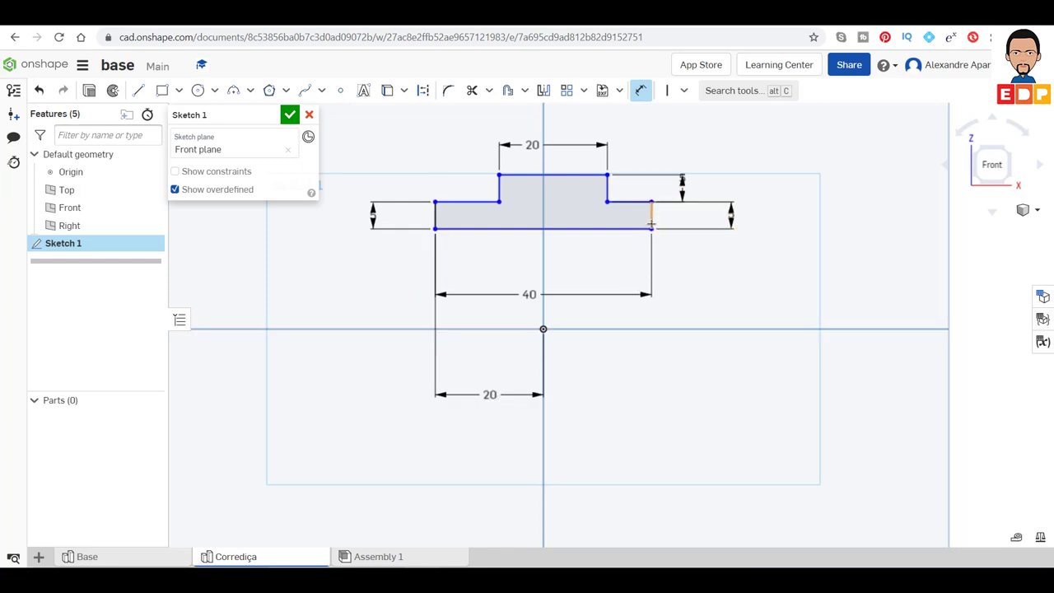
click(543, 330)
click(652, 201)
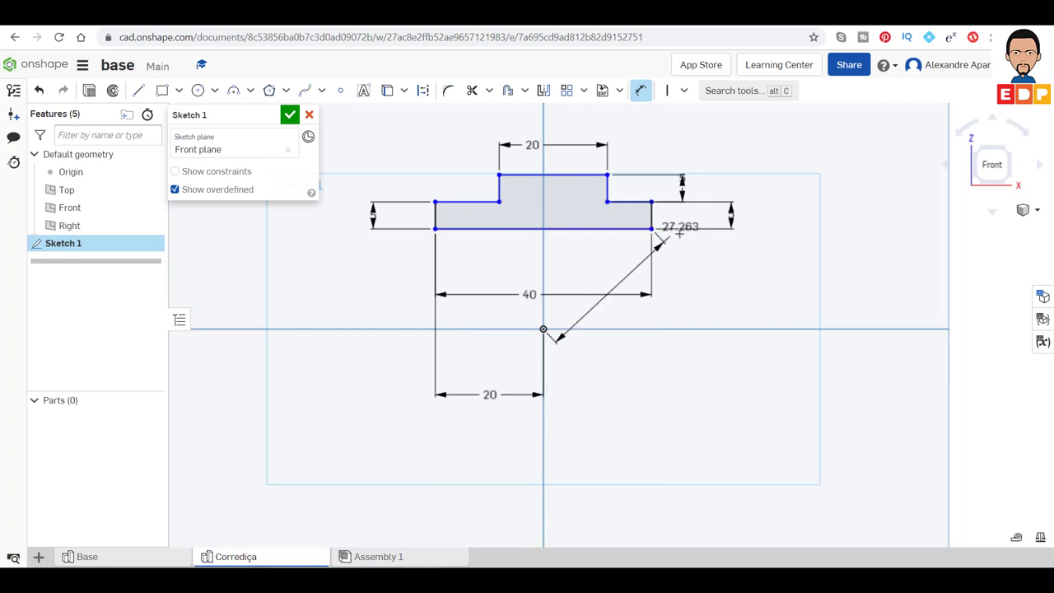
key(Escape)
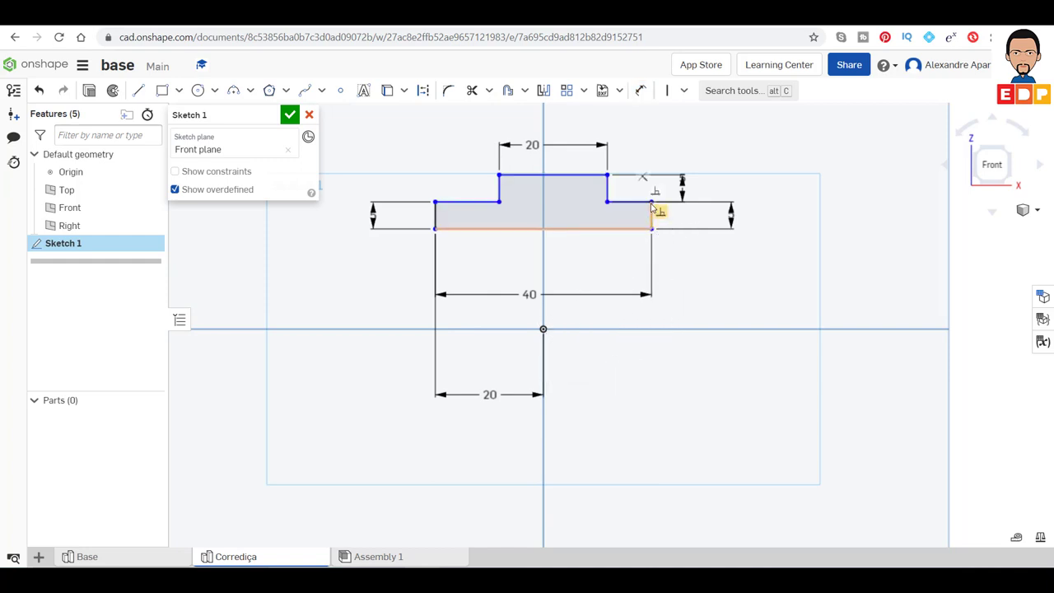
click(609, 206)
click(543, 330)
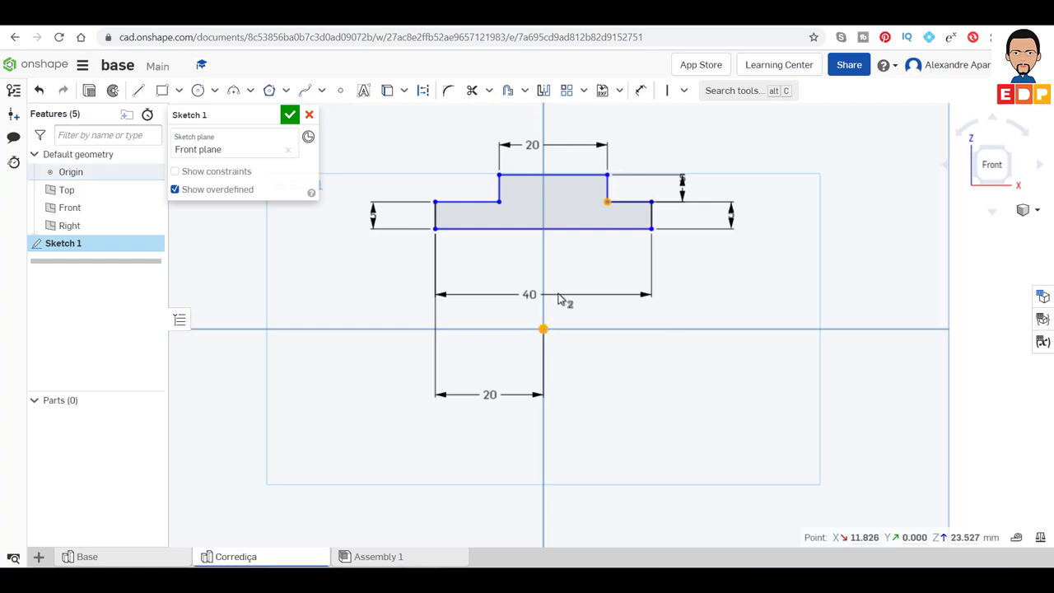
key(Escape)
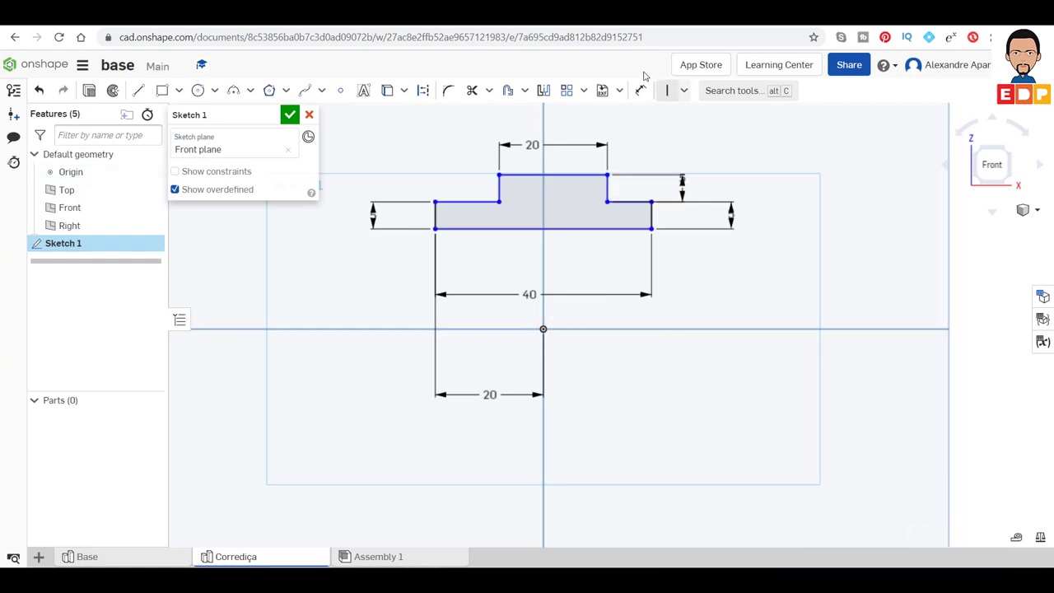
Step: Dimension the raised step's right corner 10 horizontally from the origin
click(641, 90)
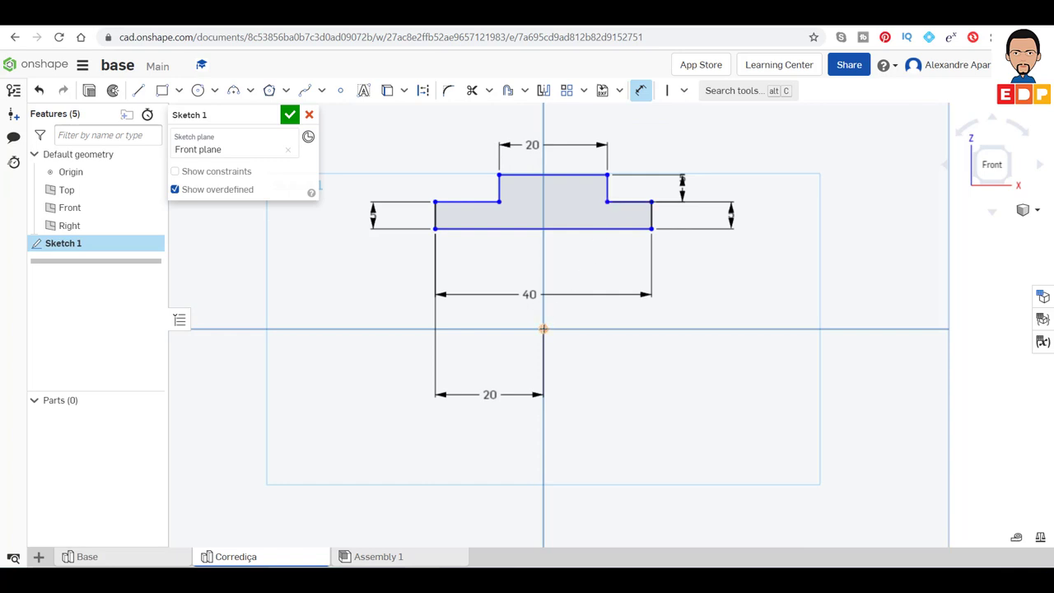
click(544, 328)
click(608, 174)
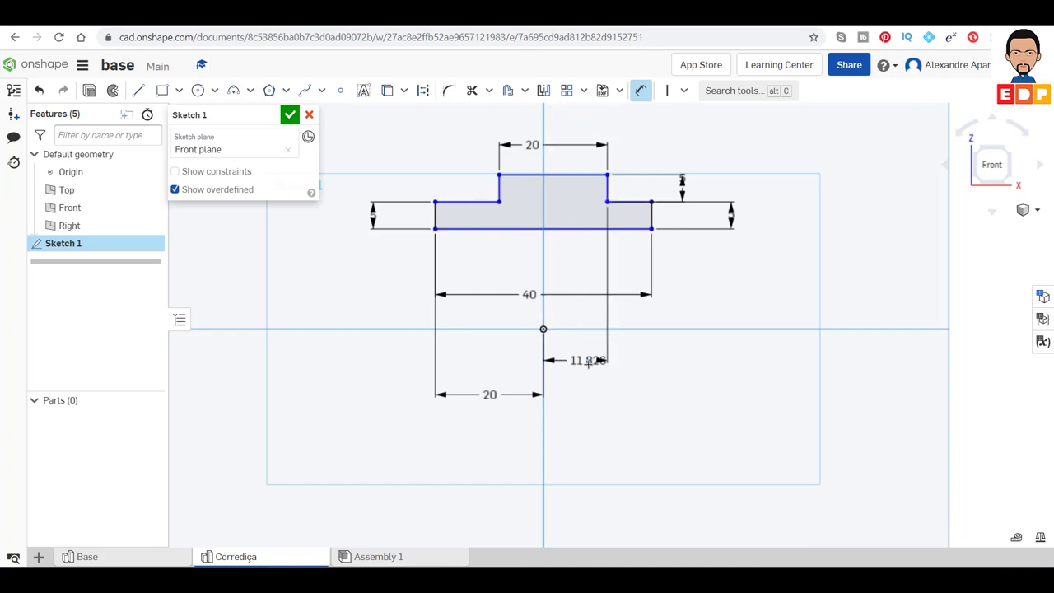
click(598, 397)
text(10)
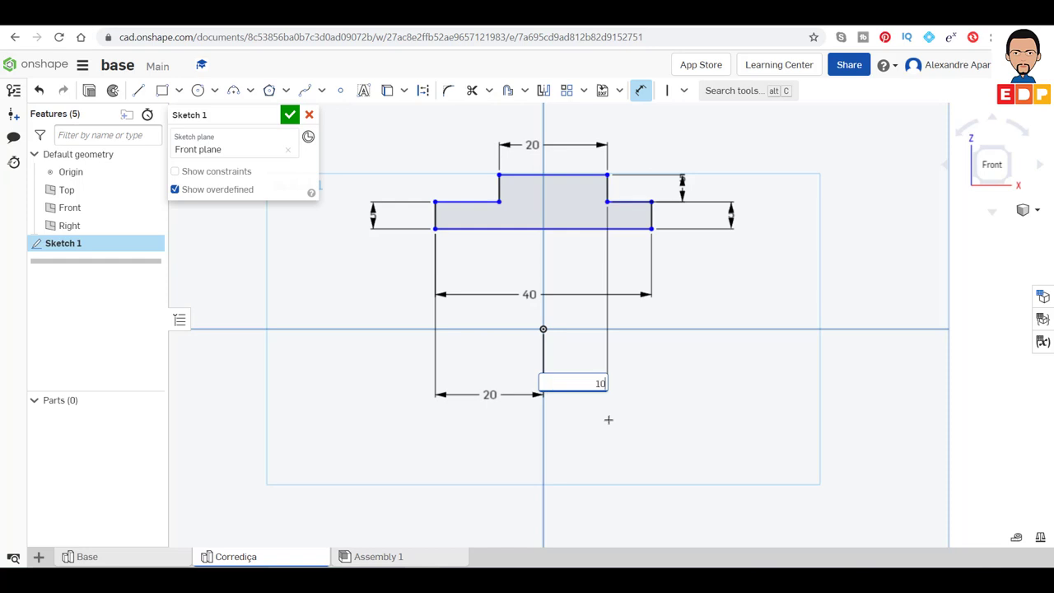
key(Return)
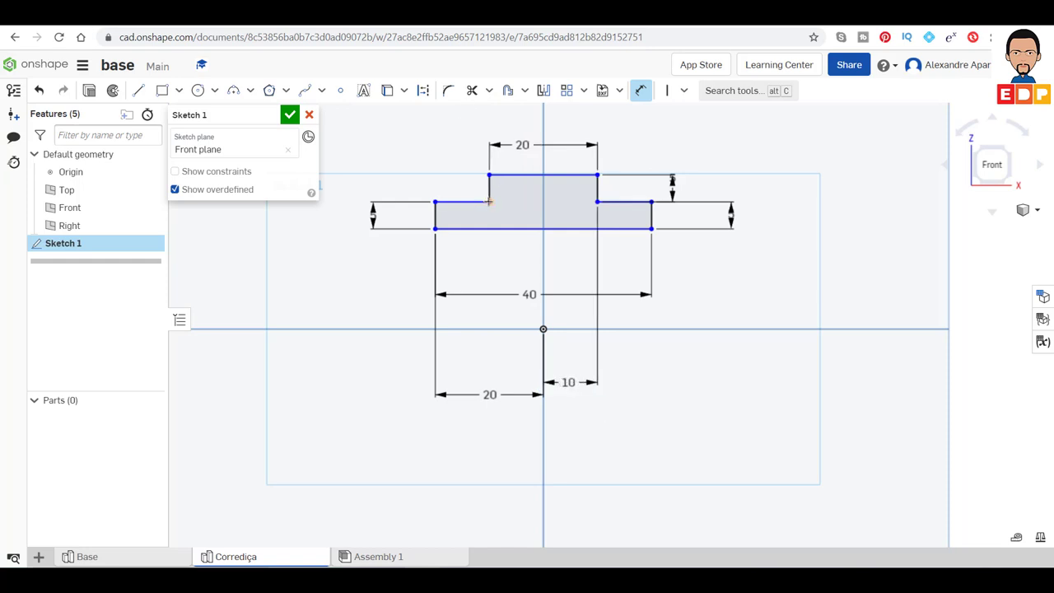
Step: Cancel an extra dimension and finish Sketch 1
click(543, 327)
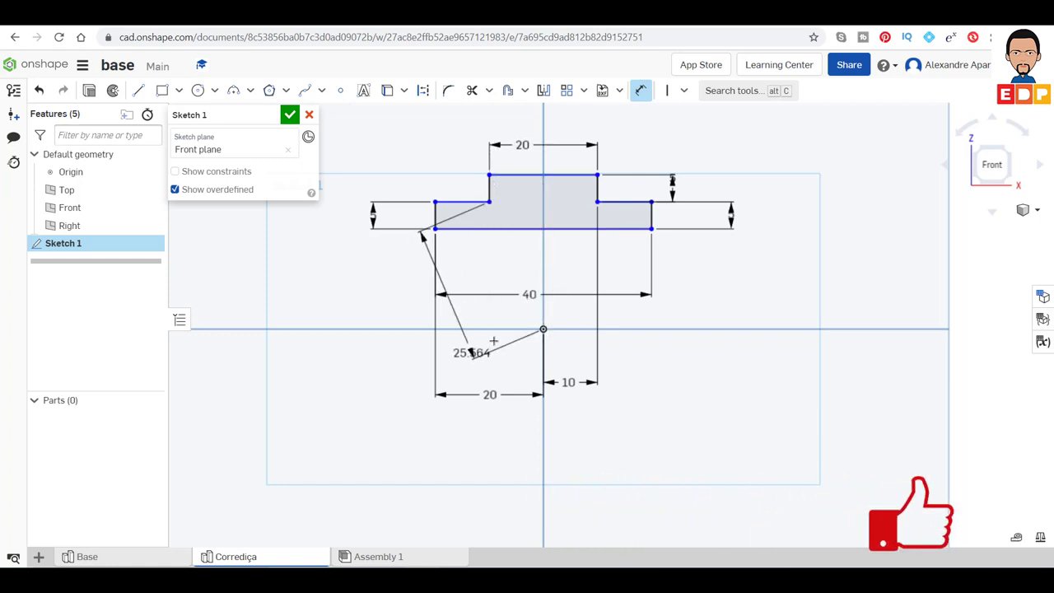
key(Escape)
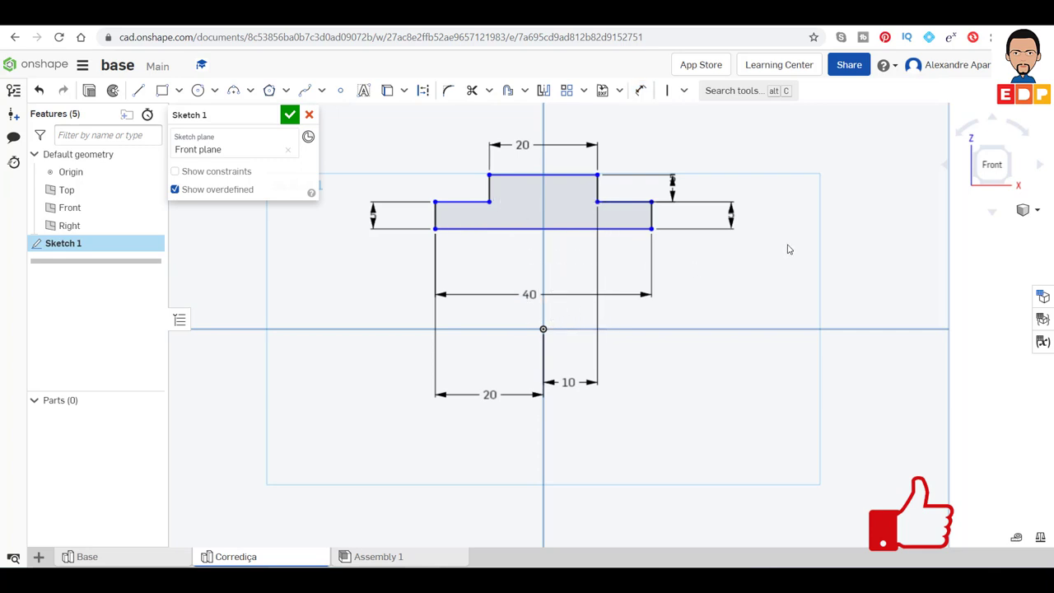
click(290, 116)
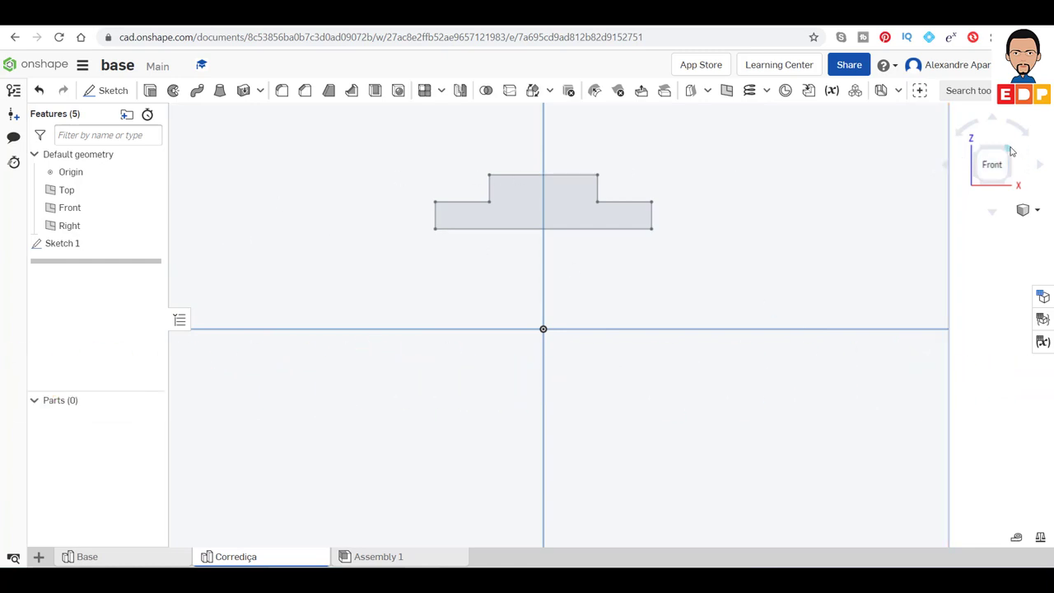
Step: Switch to an isometric view and zoom in on the finished sketch
click(1012, 151)
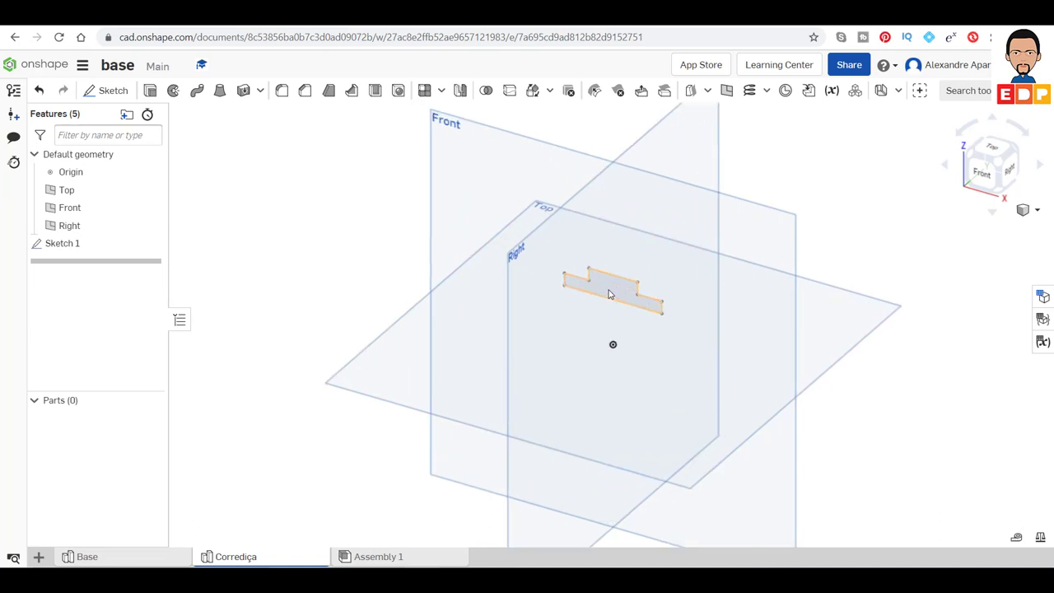
scroll(610, 294, up, 3)
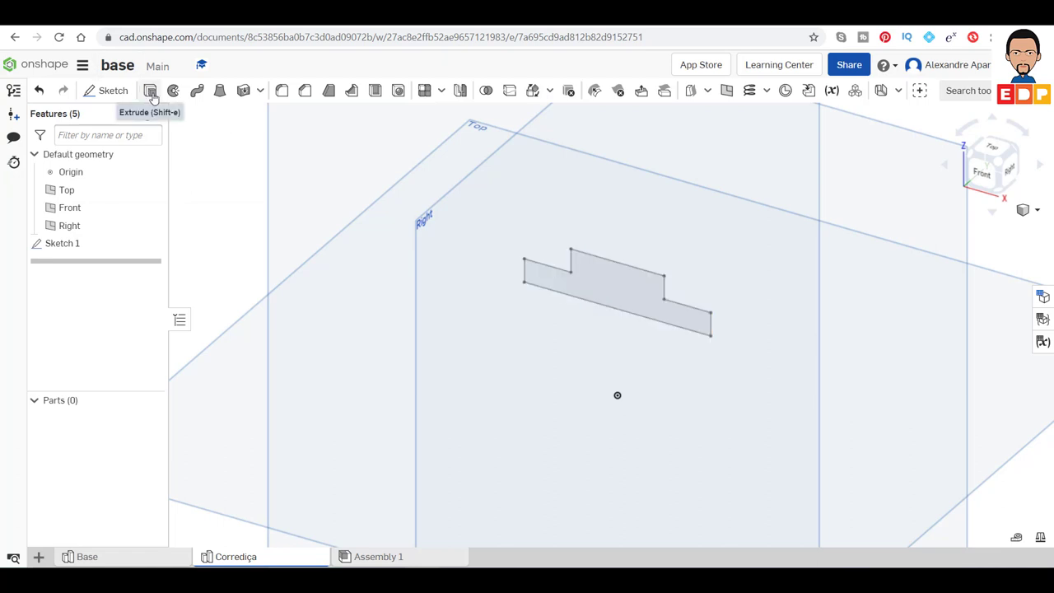
mouse_move(150, 90)
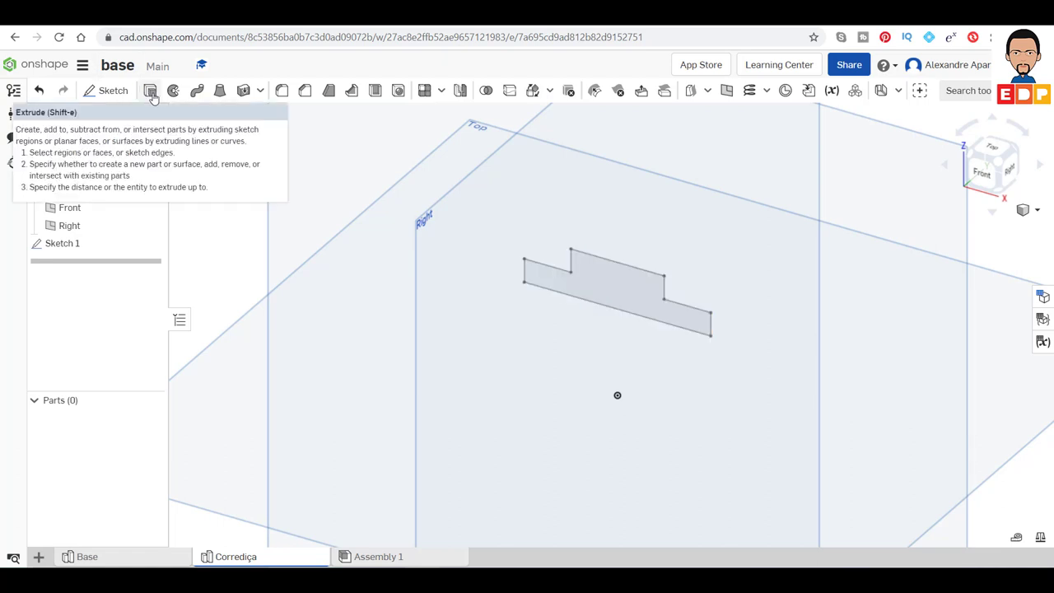
Step: Extrude the sketch region symmetrically 20 mm to create Part 1
click(151, 92)
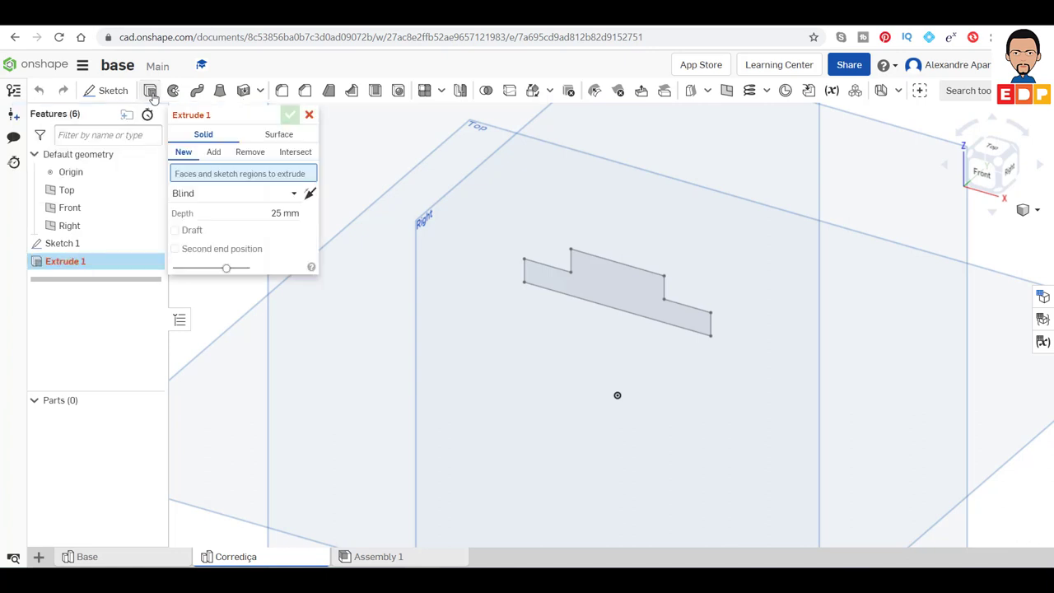
click(295, 193)
click(234, 235)
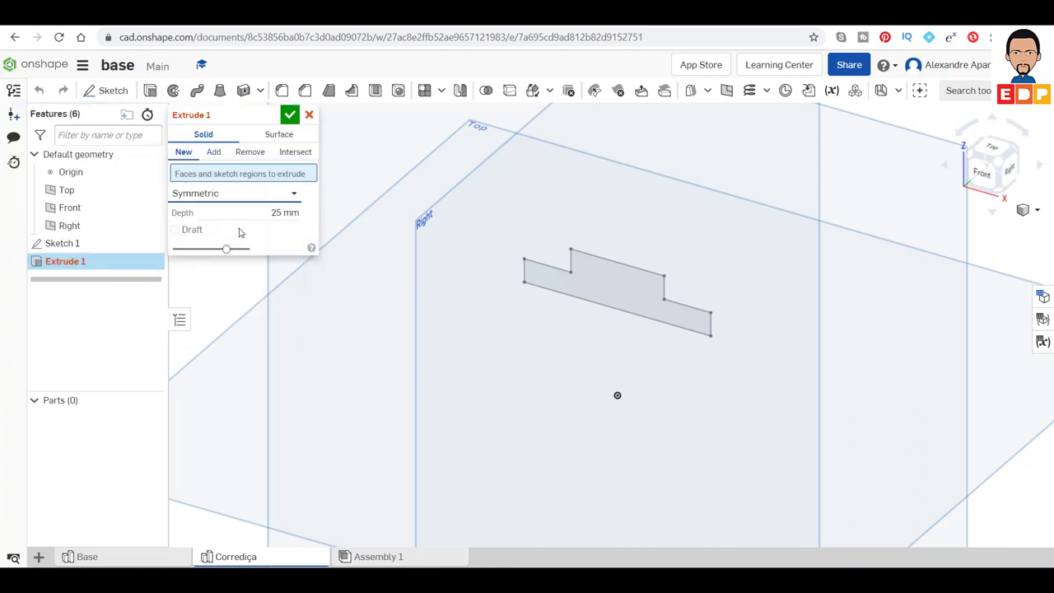
click(283, 213)
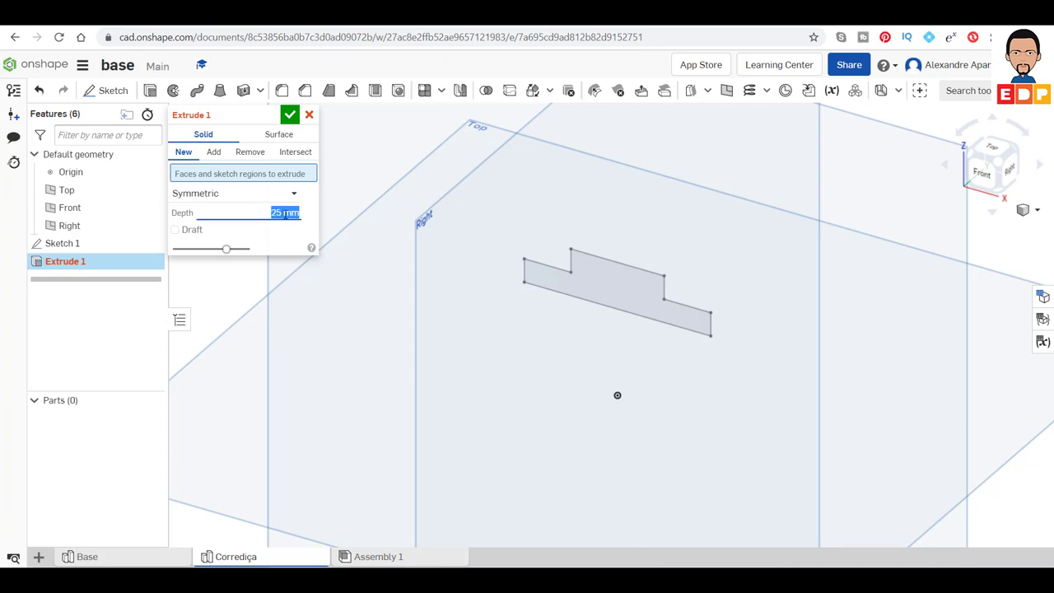
text(20)
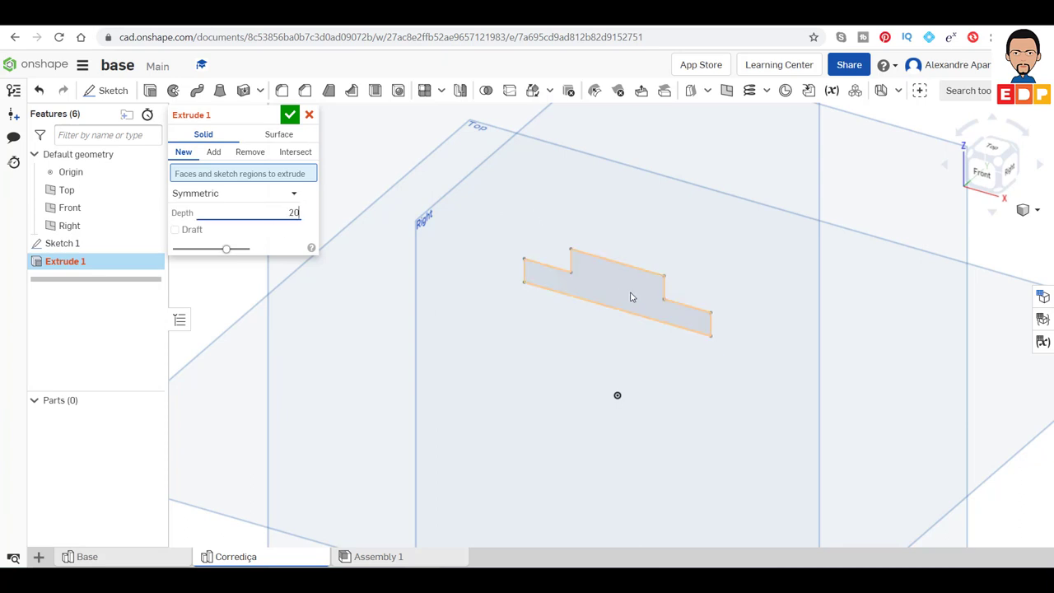
click(632, 296)
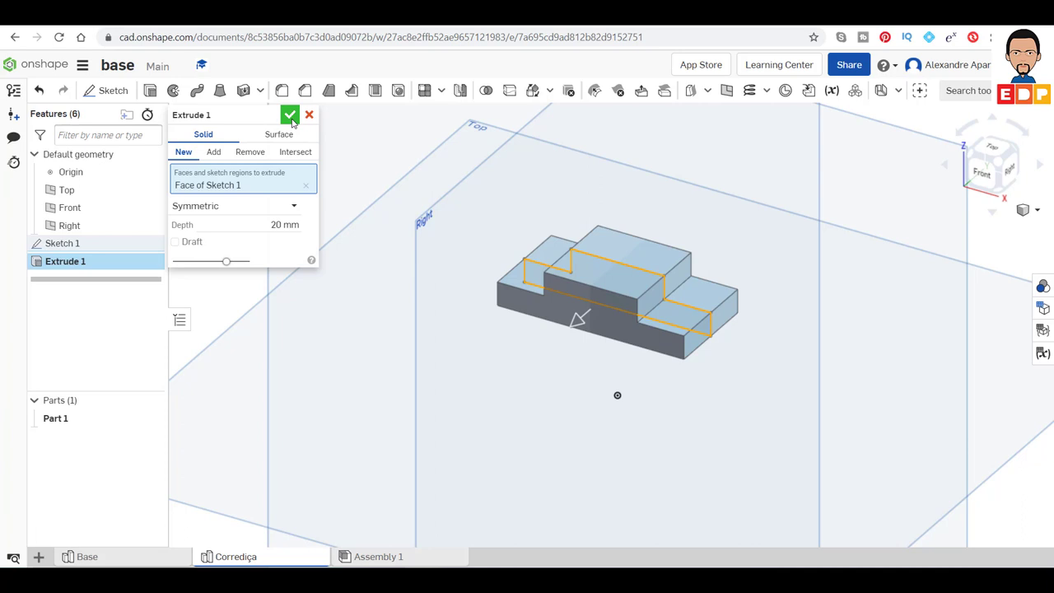
click(290, 116)
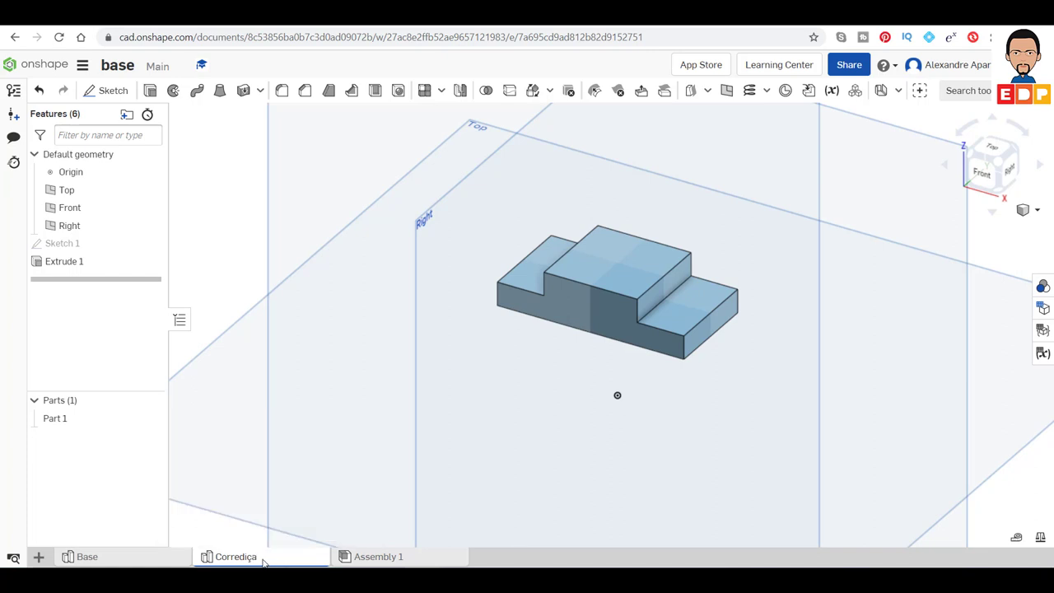
right_click(259, 561)
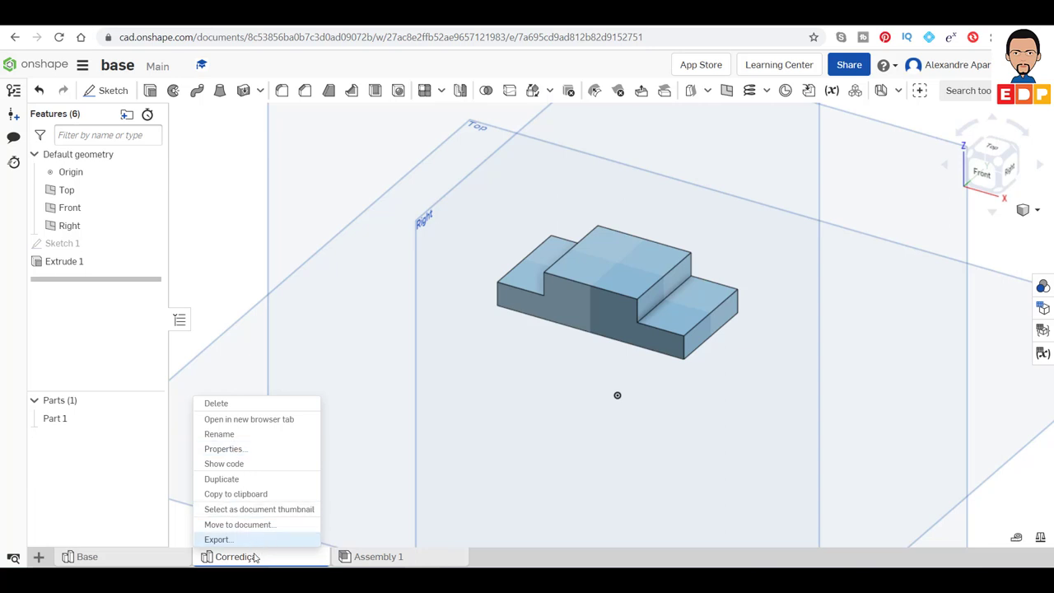
click(257, 560)
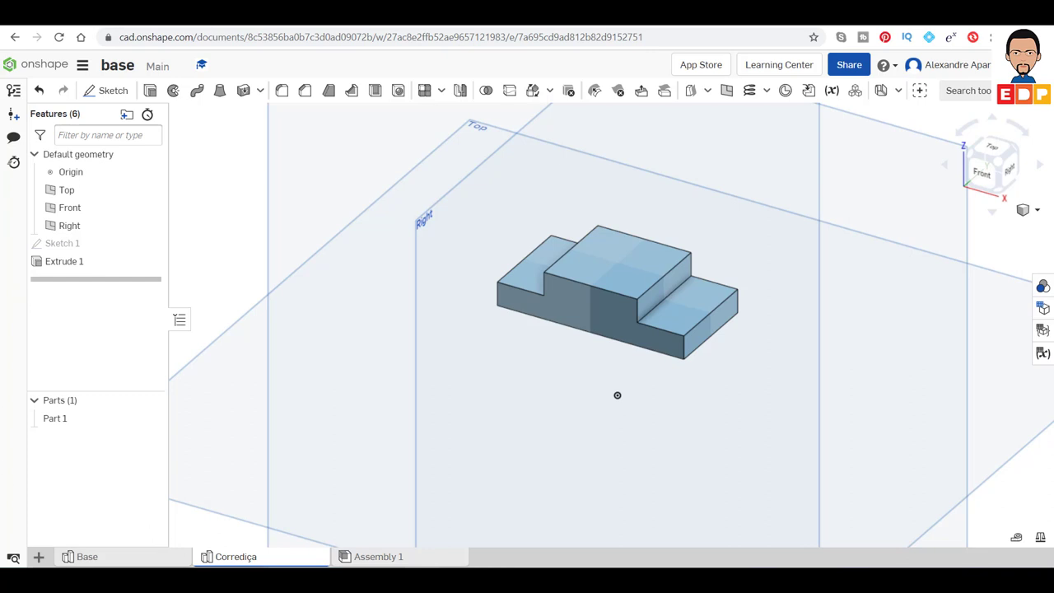
Step: Go to Assembly 1 and bring up the Insert list showing Base and Corrediça
click(385, 558)
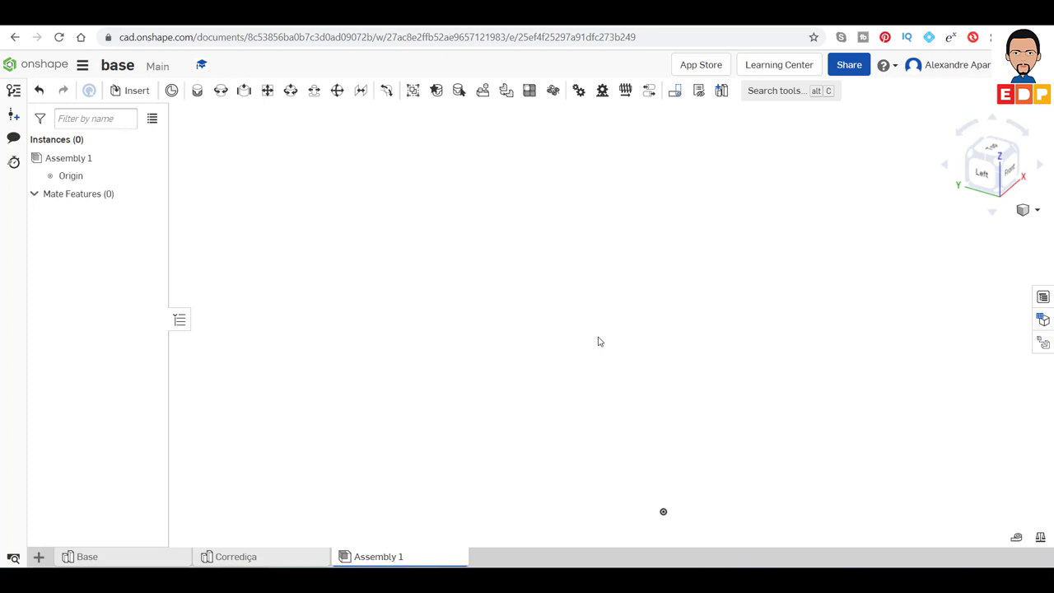
click(128, 92)
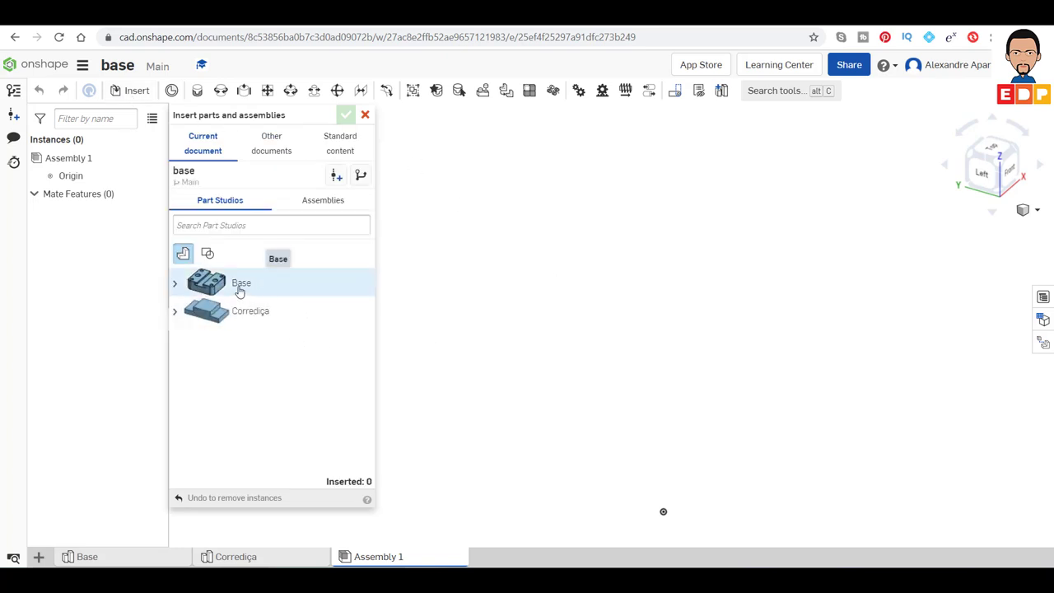
Step: Insert the Base part and set it down in the viewport
click(238, 288)
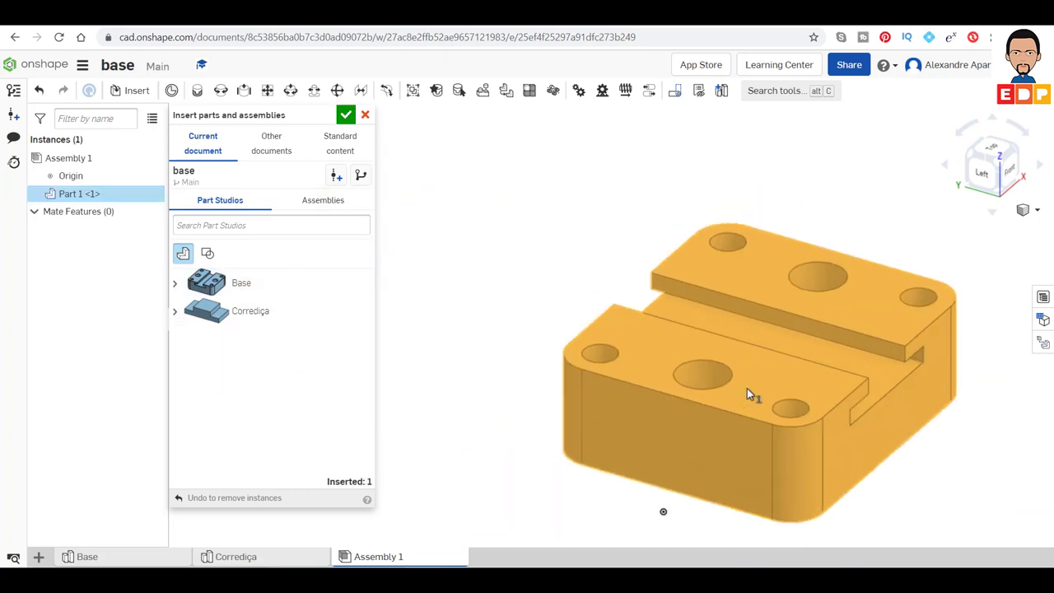
drag(748, 388, 582, 257)
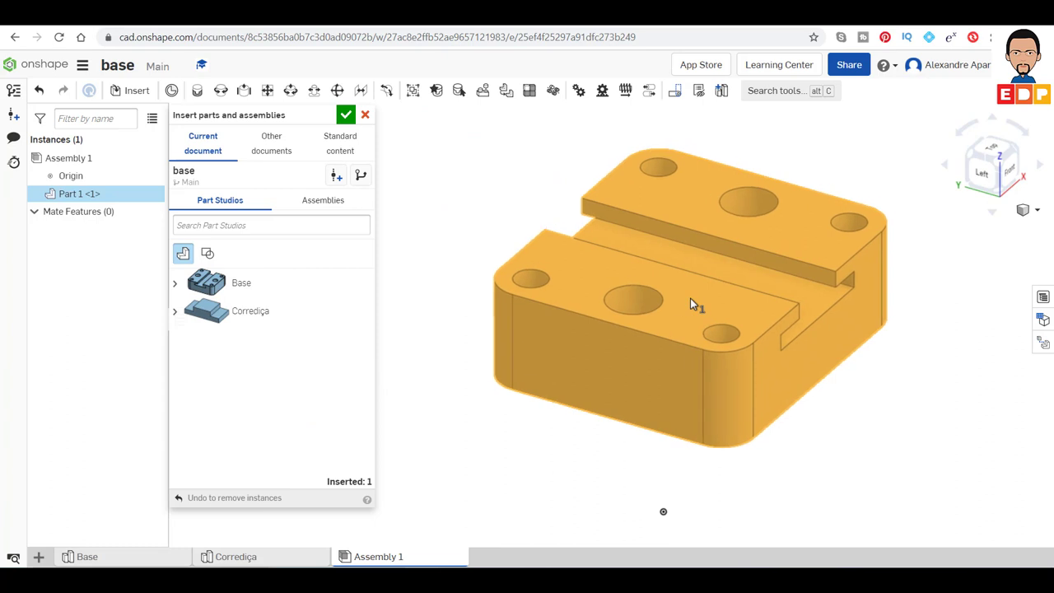
click(691, 304)
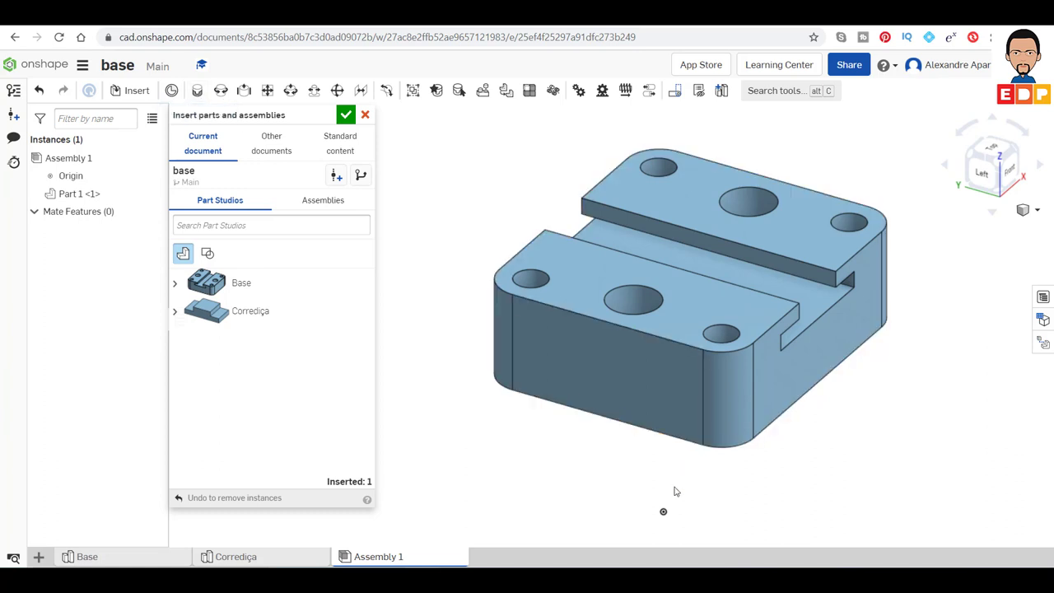
click(664, 512)
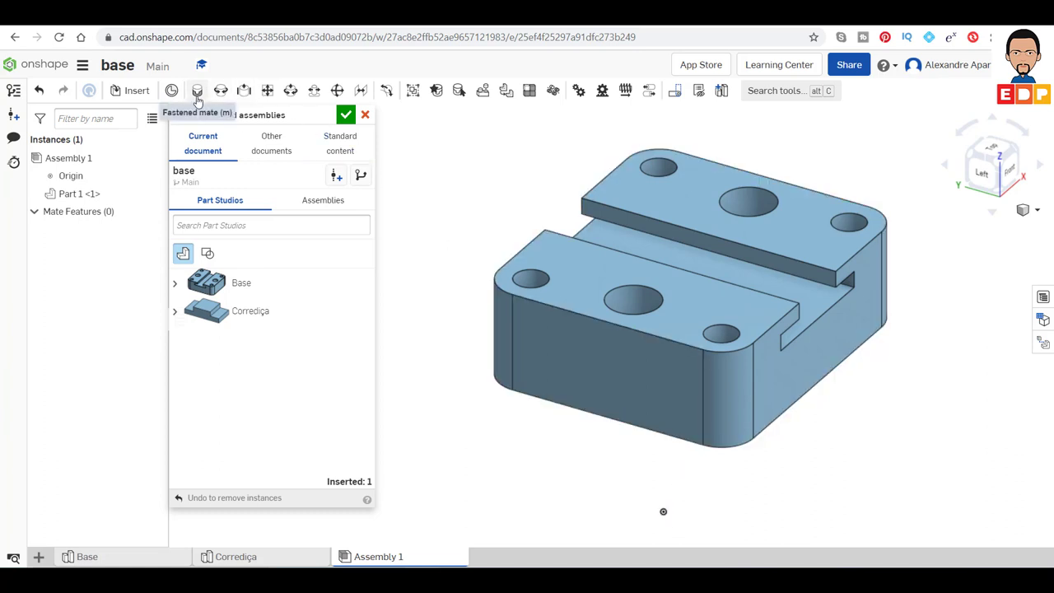
mouse_move(197, 91)
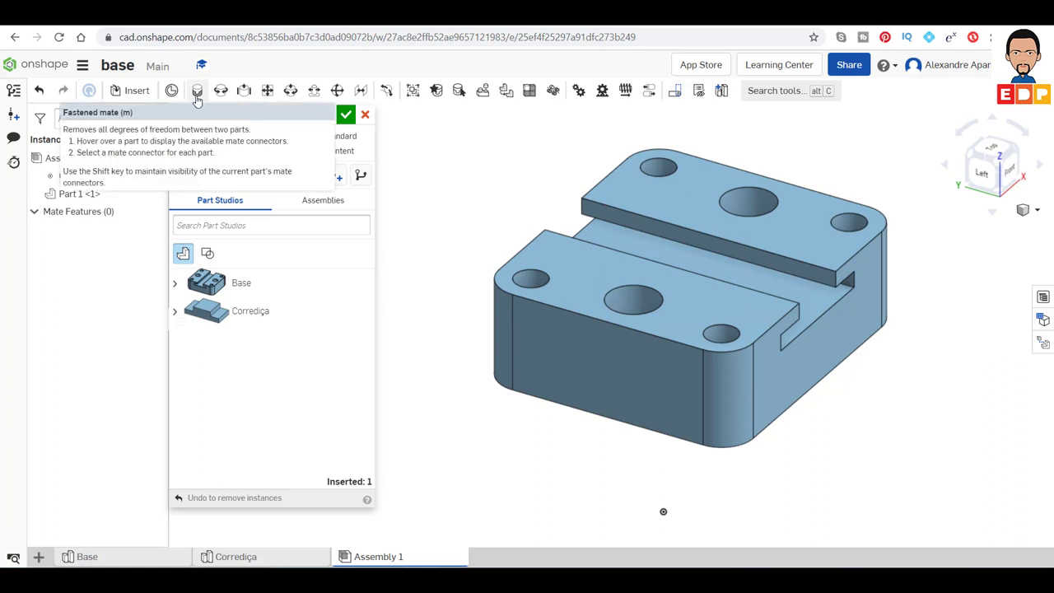
Step: Fasten the Base's hole-bottom mate connector to the assembly origin as Fastened 1
click(197, 93)
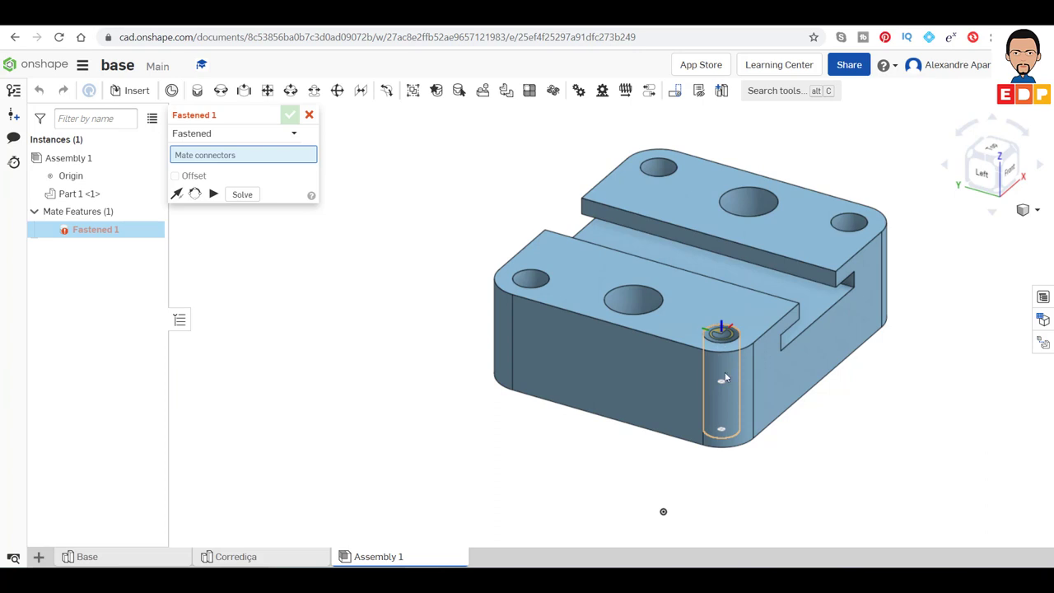
click(722, 429)
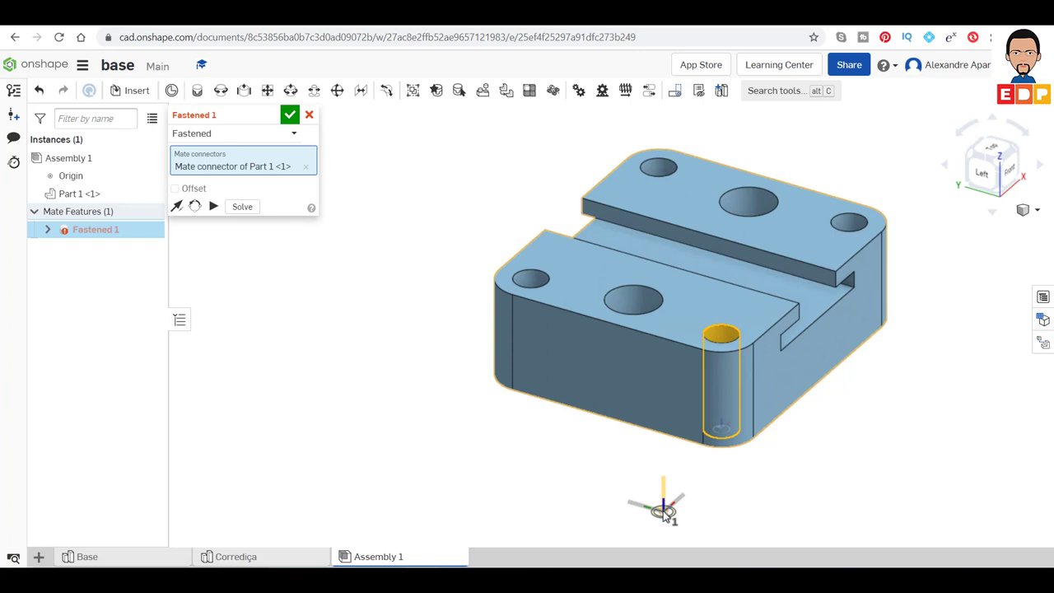
click(665, 513)
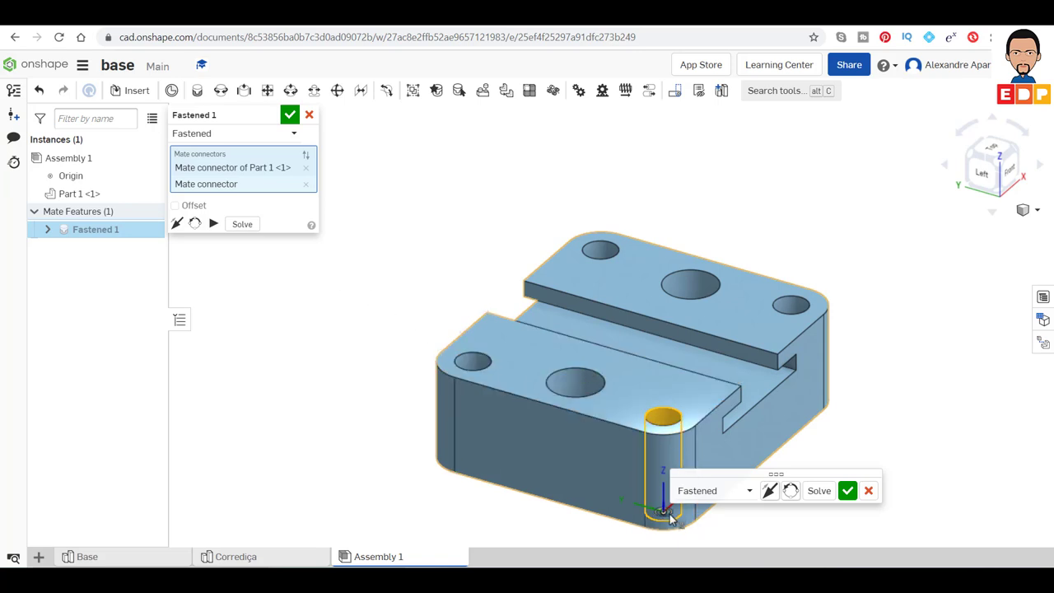
click(848, 491)
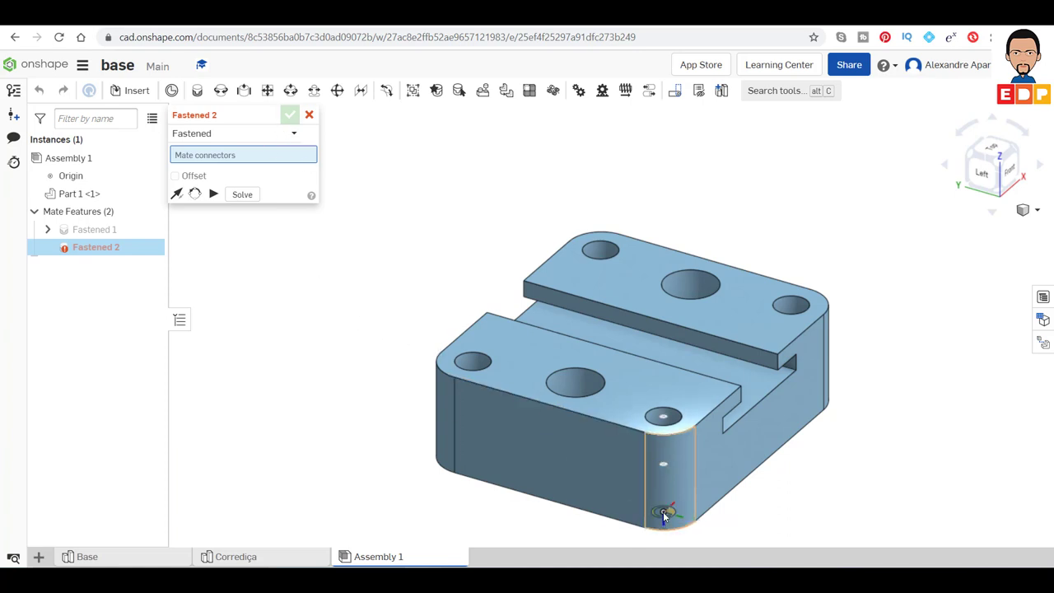
click(309, 115)
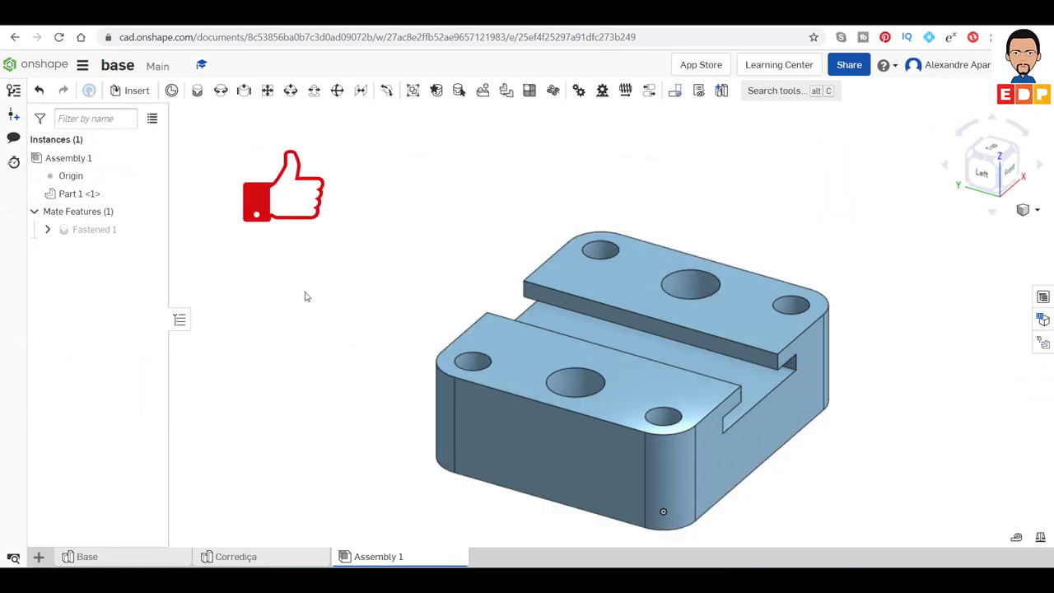
Step: Insert the Corrediça part and place it to the left of the Base
click(137, 90)
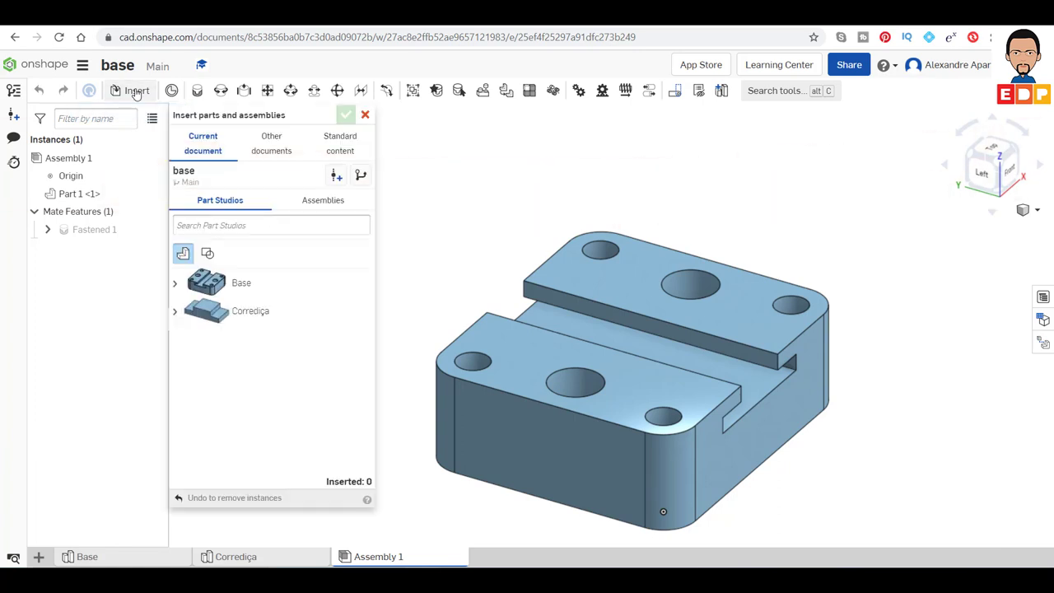
click(214, 310)
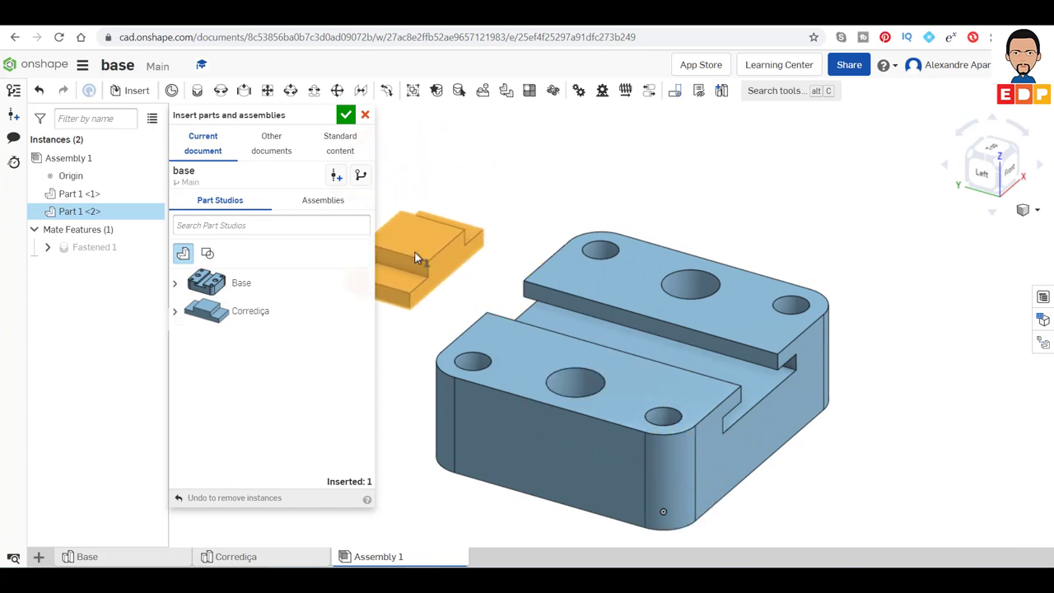
click(415, 258)
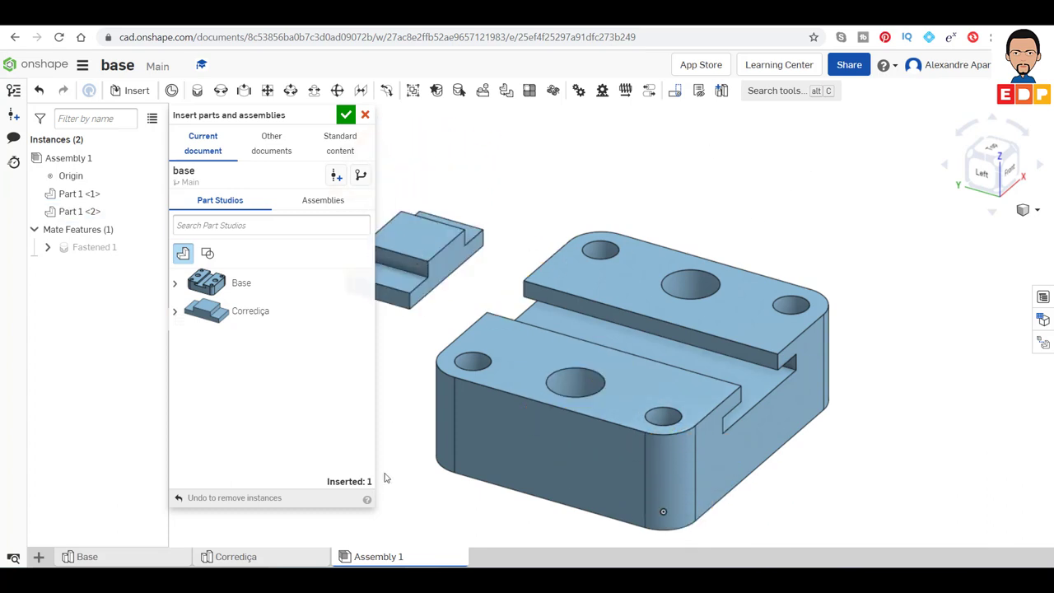
click(346, 115)
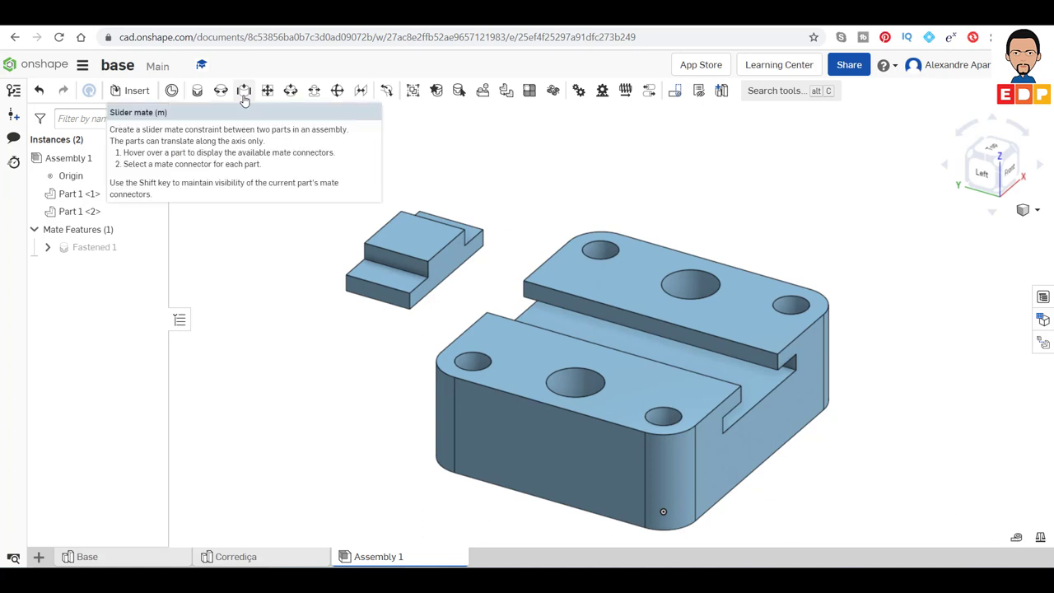
Step: Create Slider 1 linking Part 1 <2>'s mate connector to one inside the base's slot
click(244, 93)
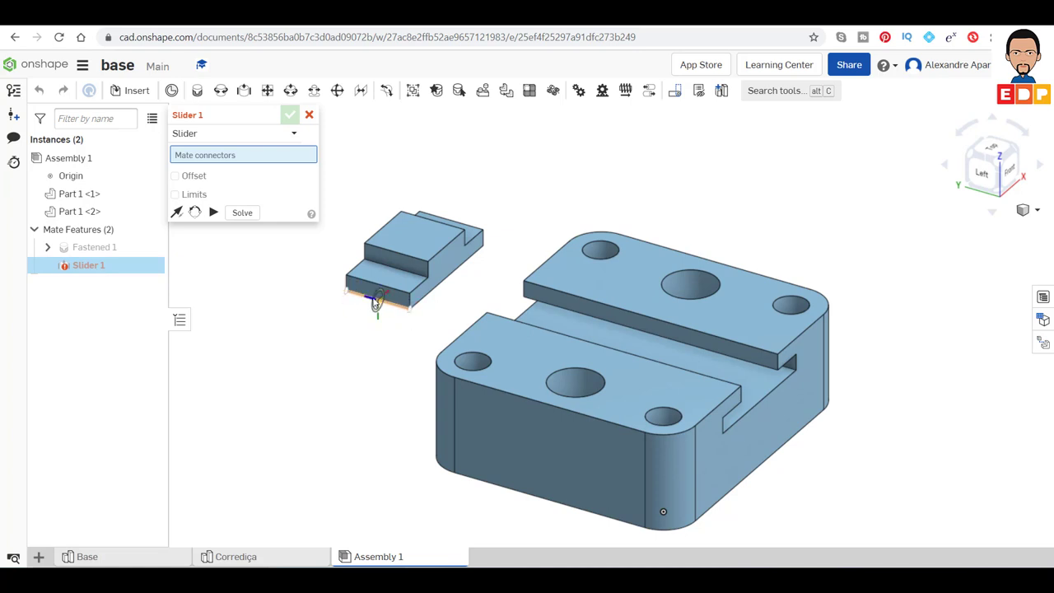
click(380, 303)
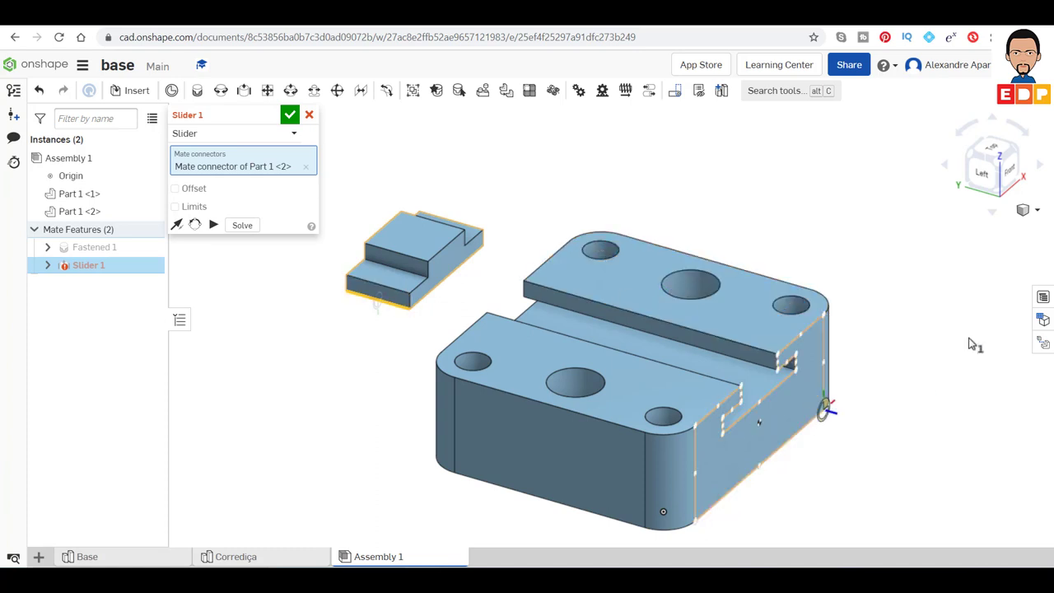
click(1000, 169)
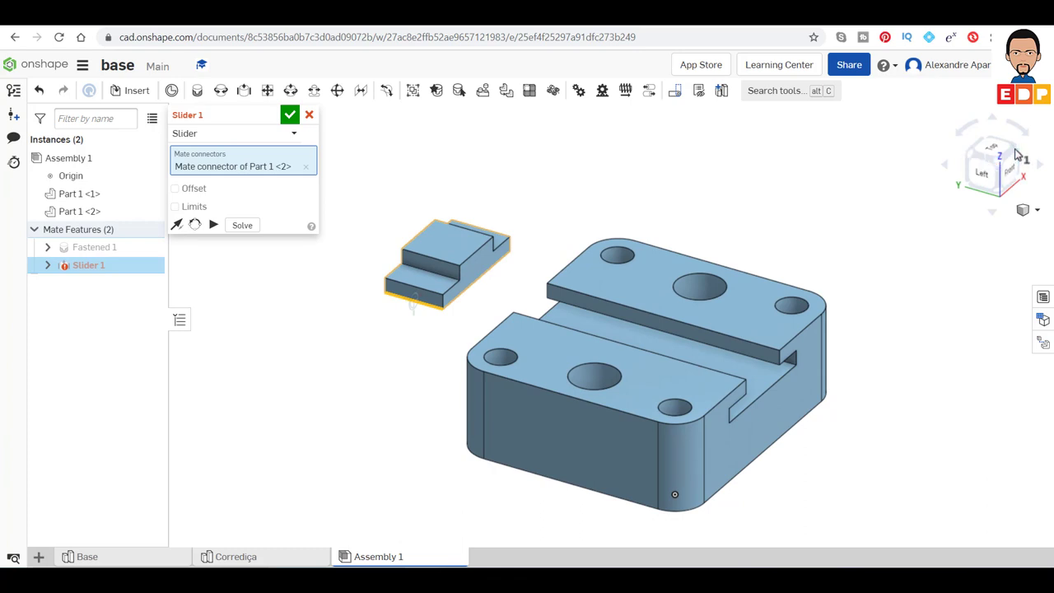
click(1018, 153)
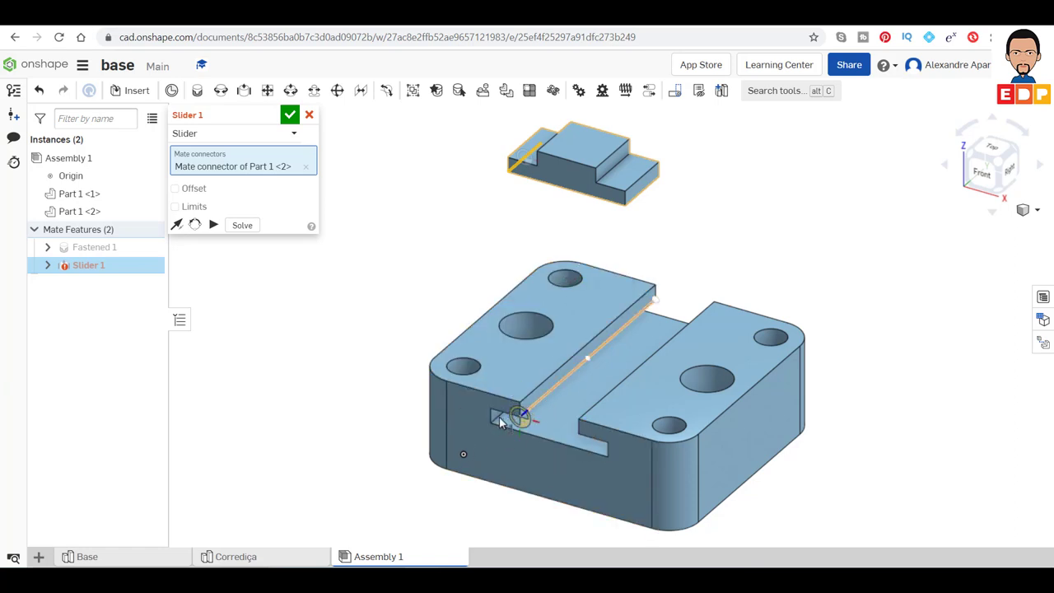
scroll(501, 420, down, 3)
scroll(500, 411, up, 3)
scroll(500, 405, up, 3)
scroll(501, 406, up, 5)
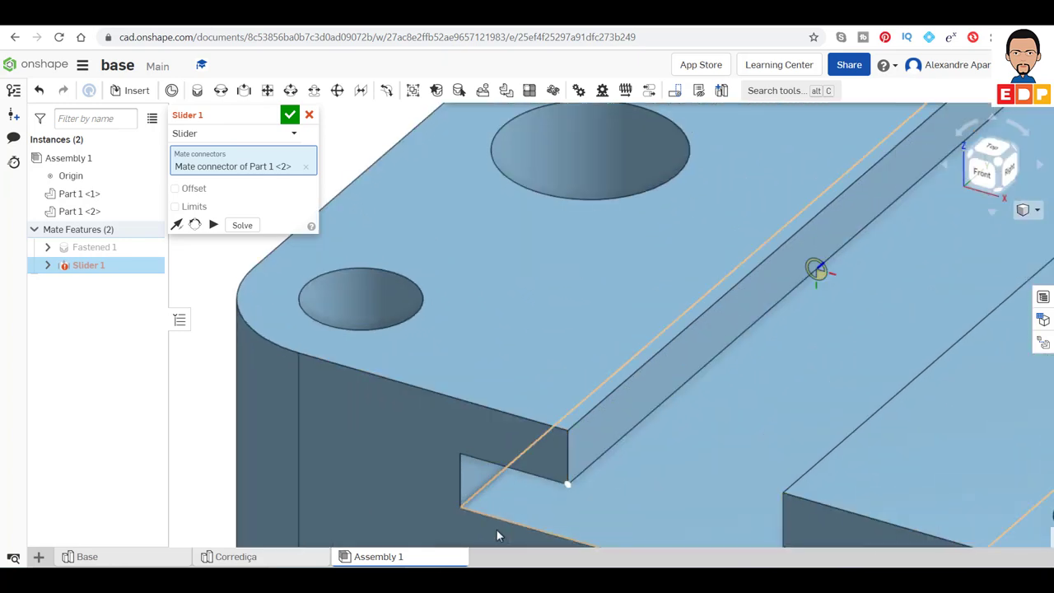
click(489, 484)
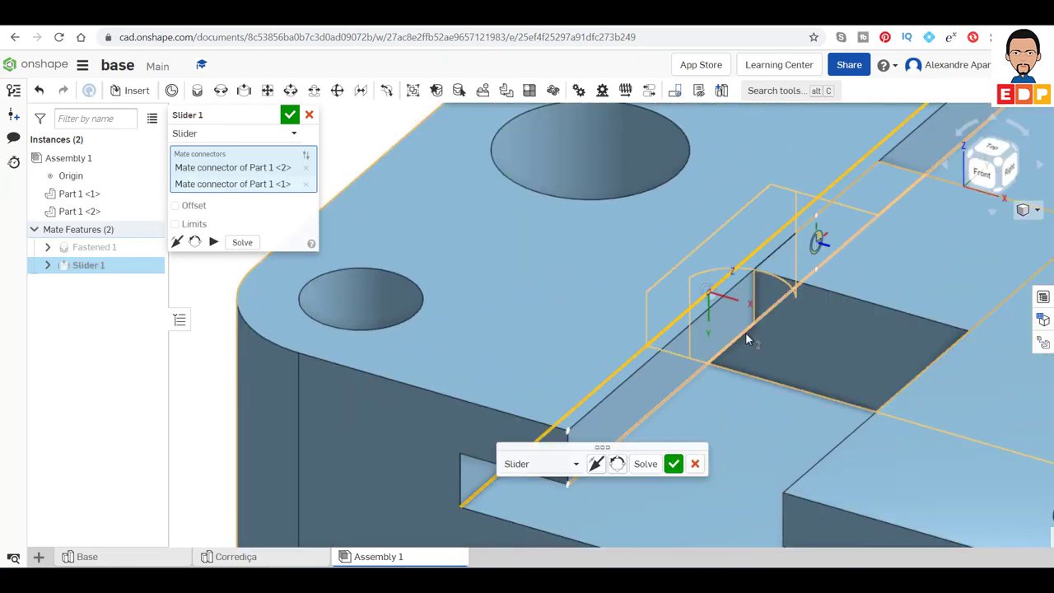
scroll(812, 297, down, 3)
scroll(810, 300, down, 2)
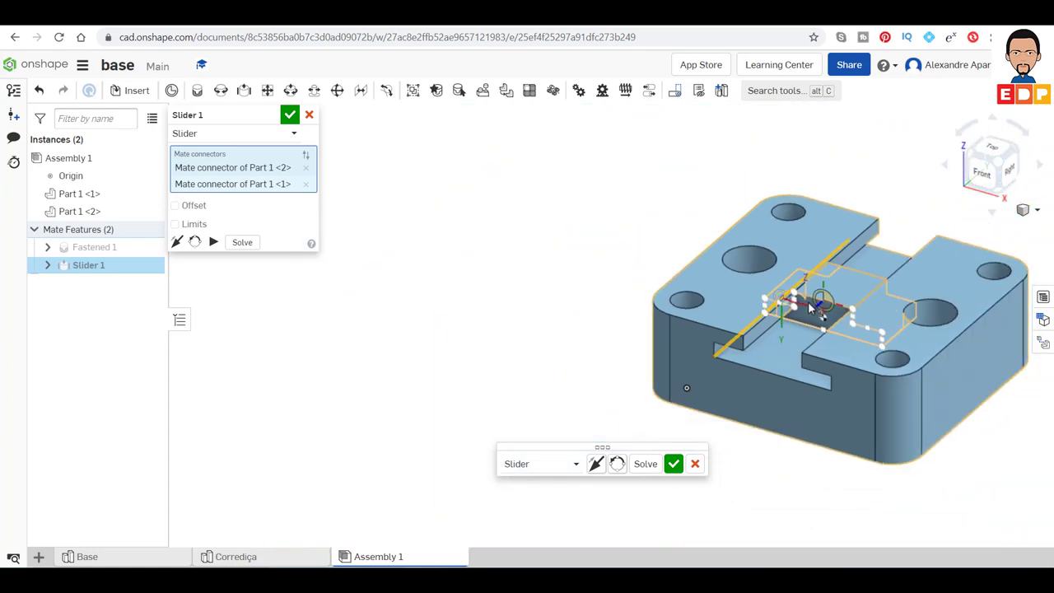
Step: Enable the slider mate offset, try a 20 mm Y offset, then return Y to 0 mm
click(175, 207)
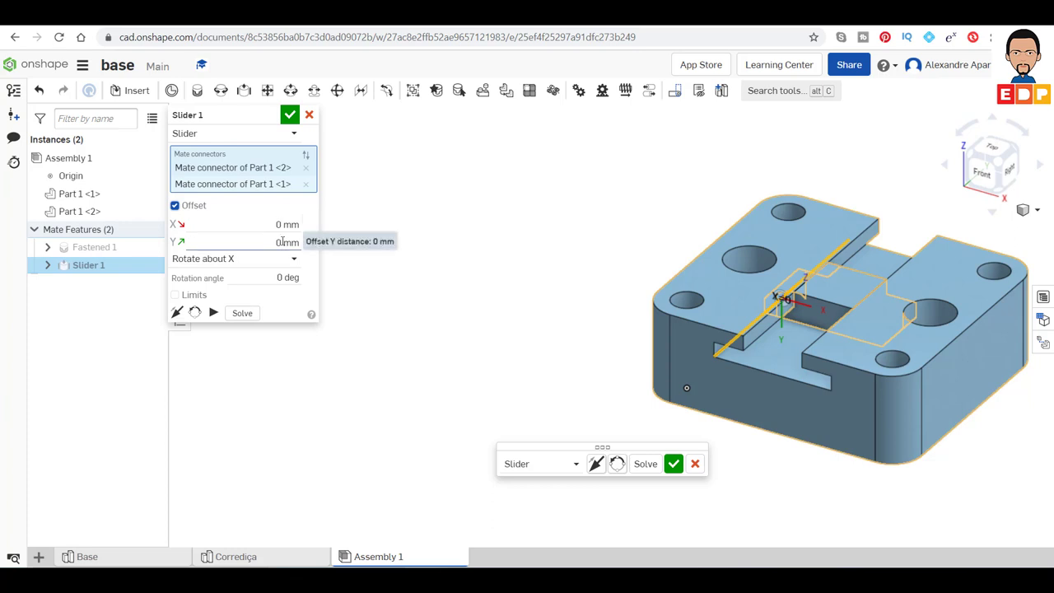
click(285, 242)
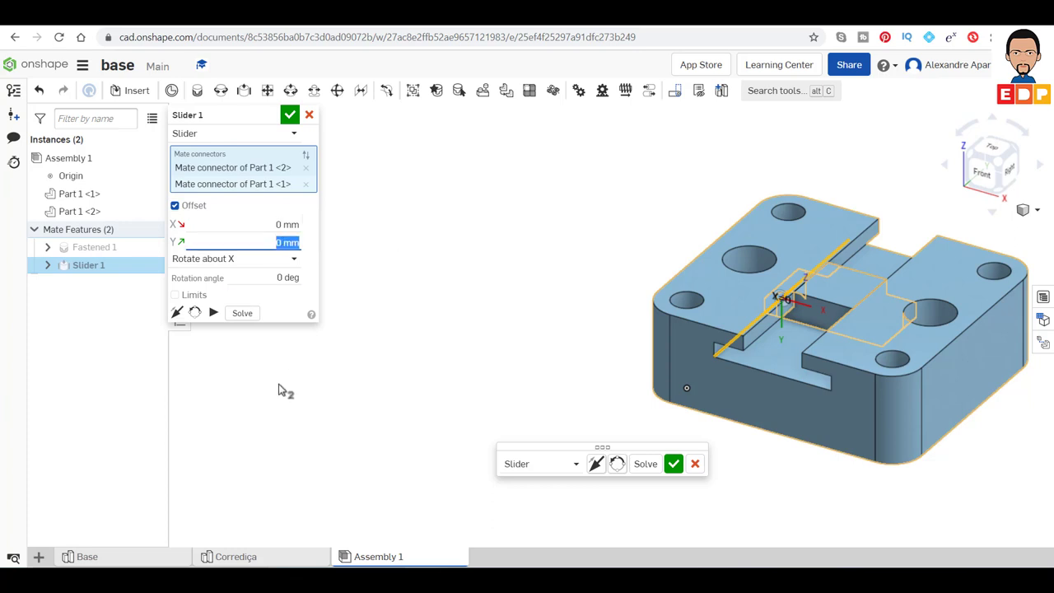
text(20)
click(212, 314)
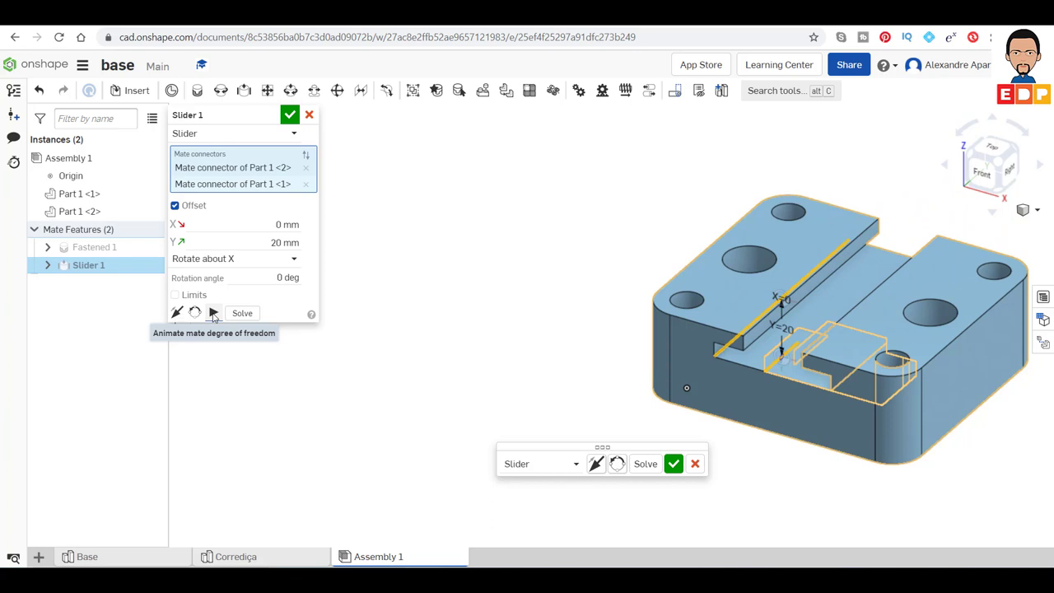
click(282, 243)
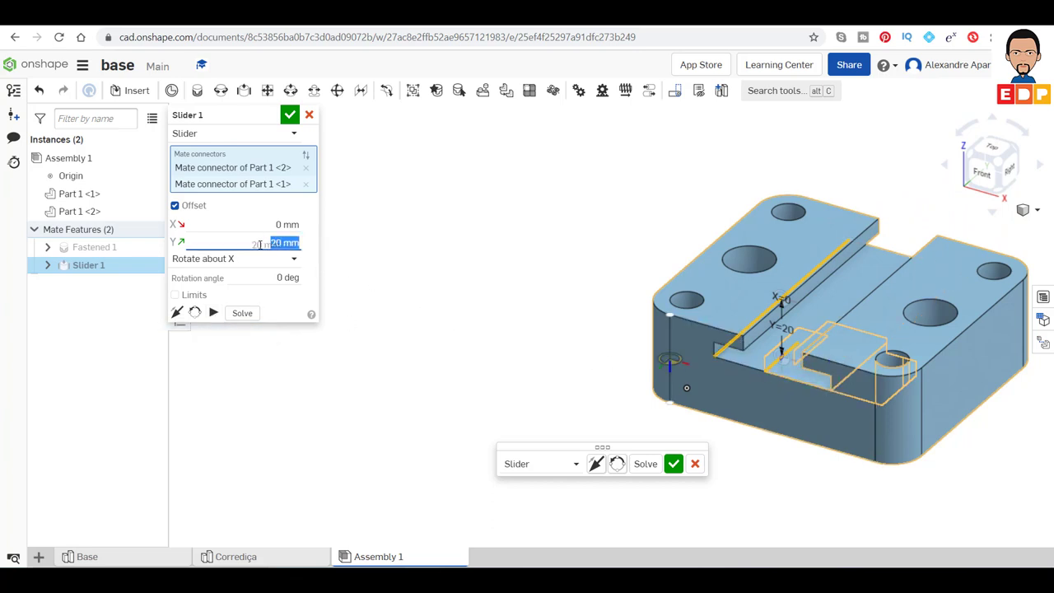
text(0)
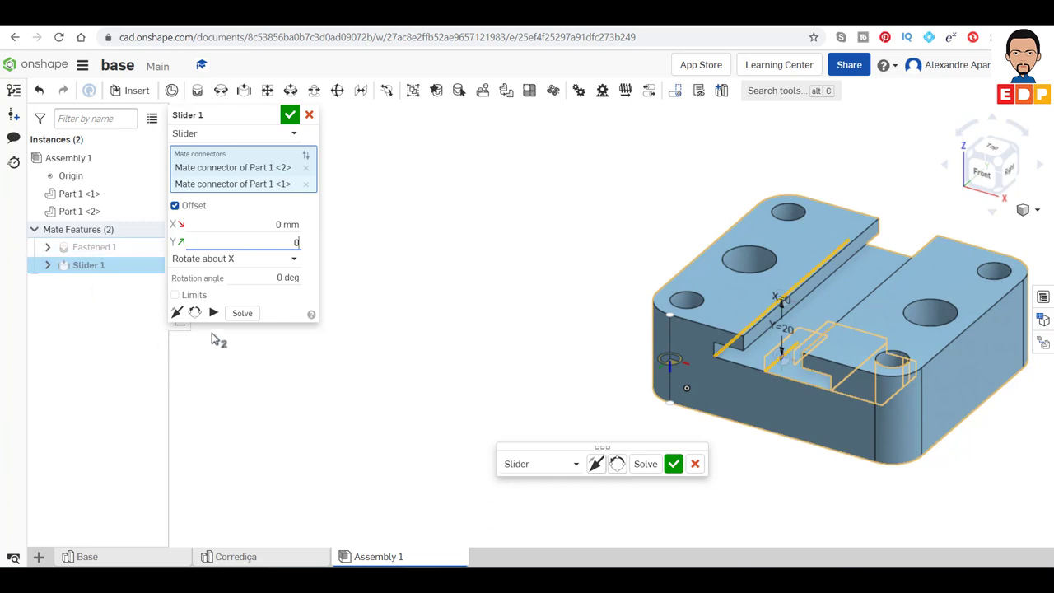
click(213, 313)
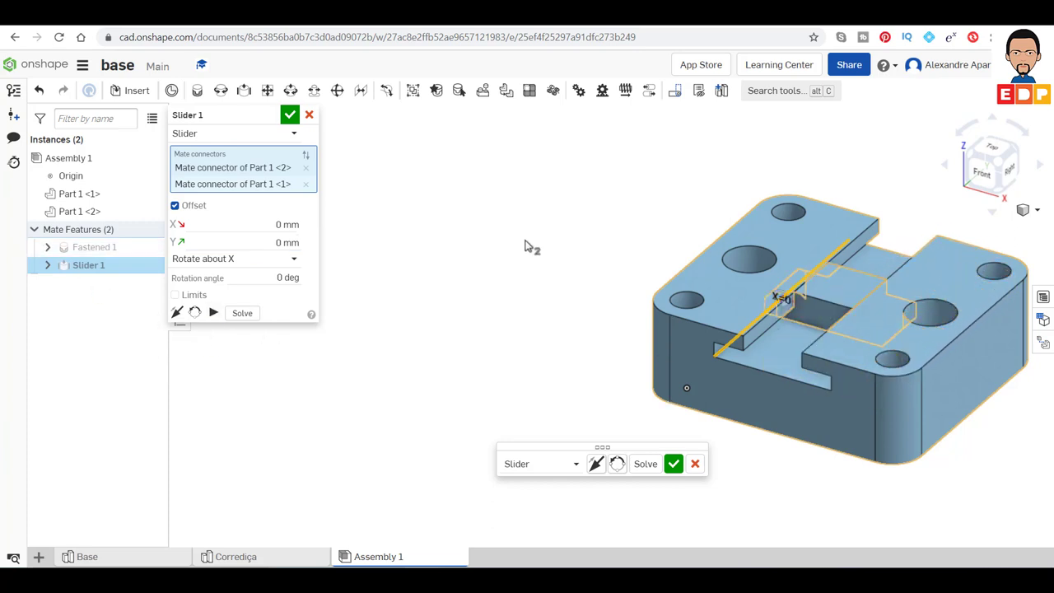
scroll(811, 305, up, 2)
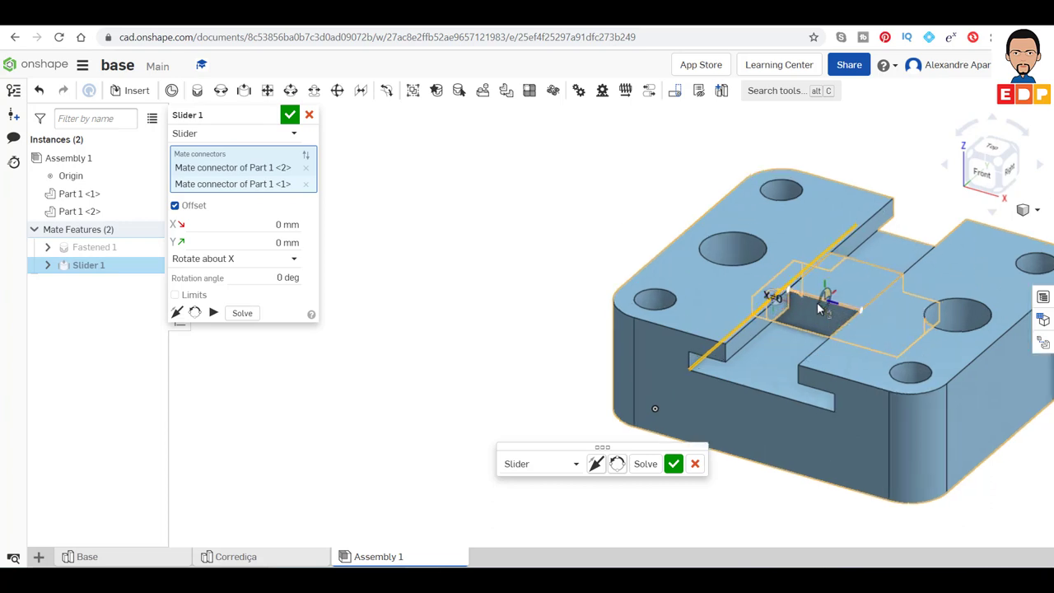
scroll(819, 308, up, 2)
scroll(818, 302, down, 5)
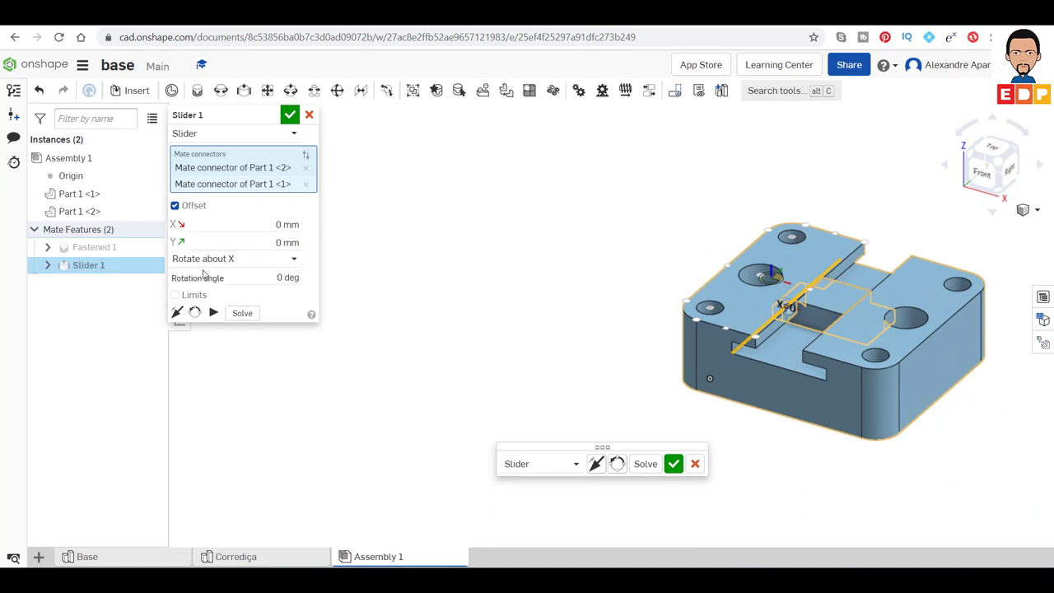
Step: Turn off the slider offset and enable travel limits of -20 mm to 20 mm
click(175, 206)
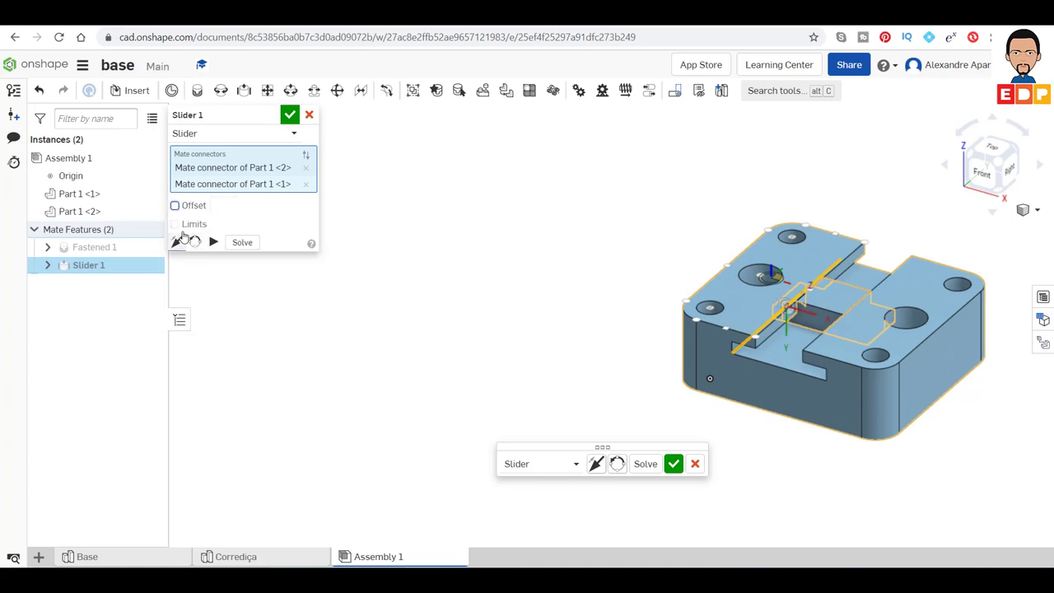
click(175, 225)
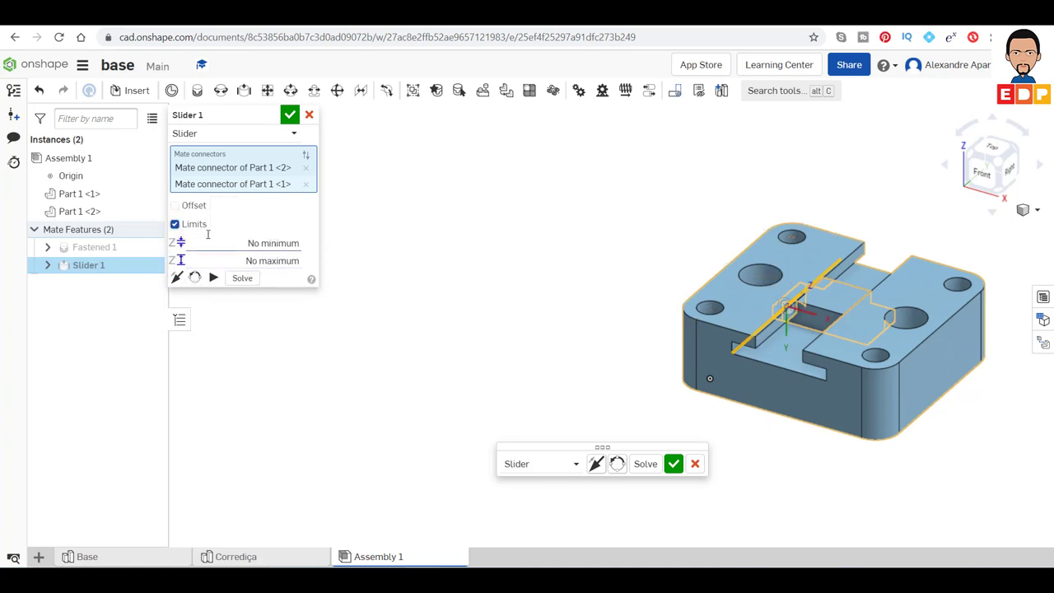
click(299, 243)
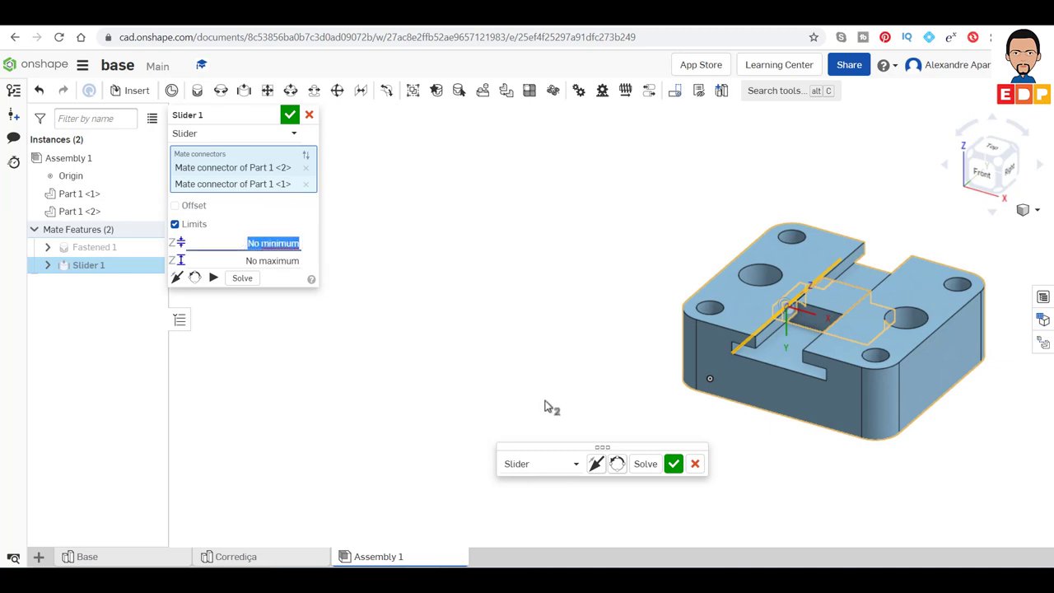
key(BackSpace)
text(-20)
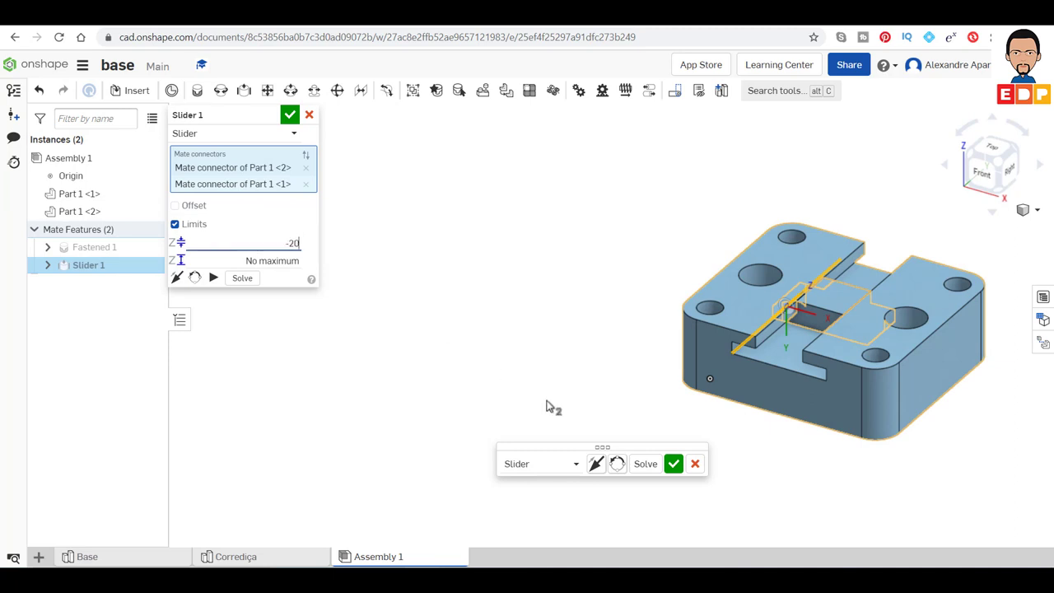
key(Tab)
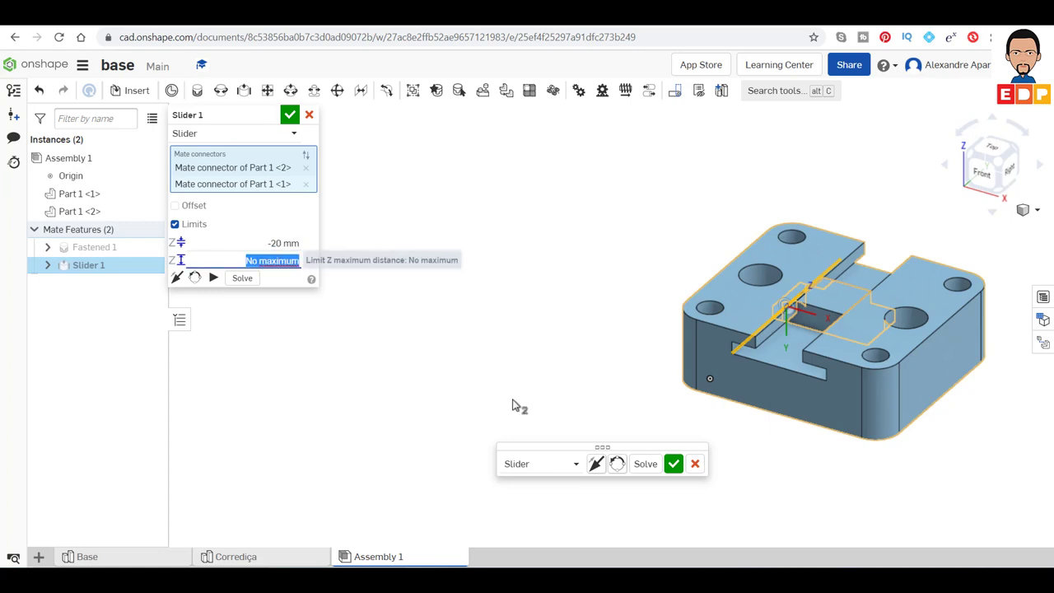
text(20)
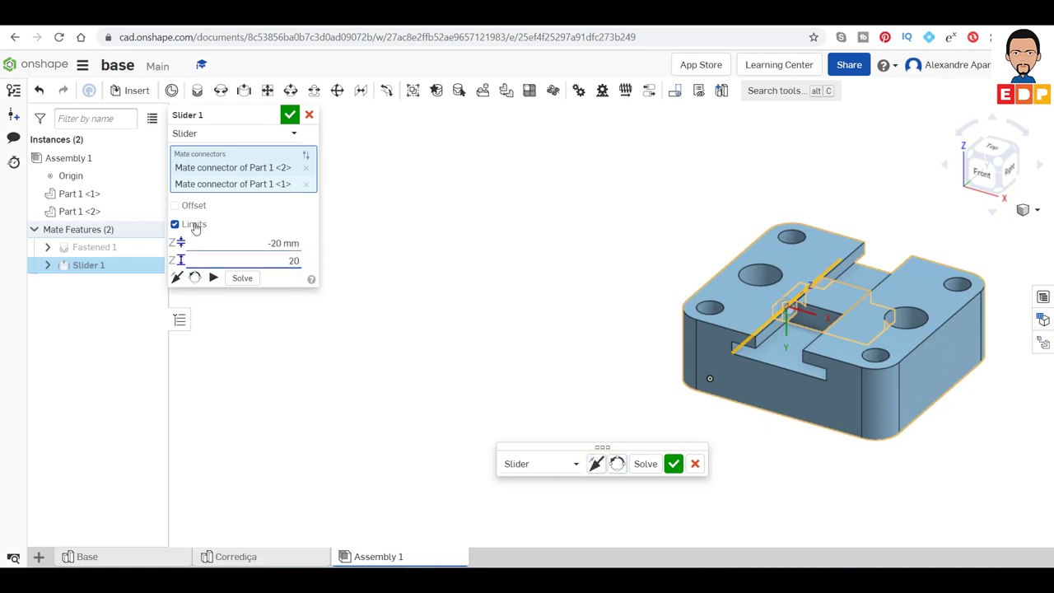
key(Return)
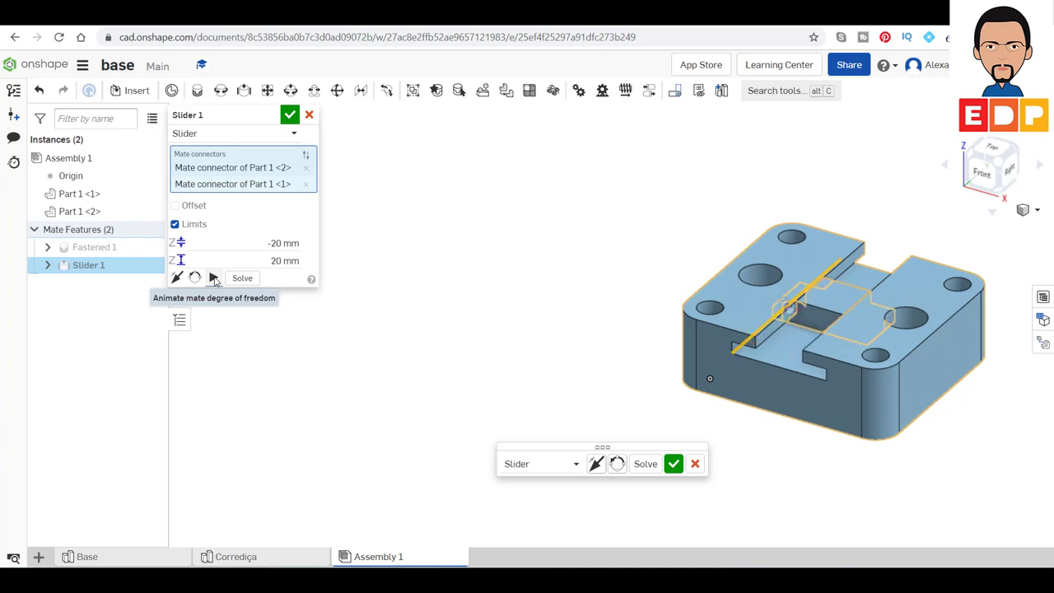
Step: Widen the slider limits to -30 mm and 30 mm and preview the motion
click(213, 280)
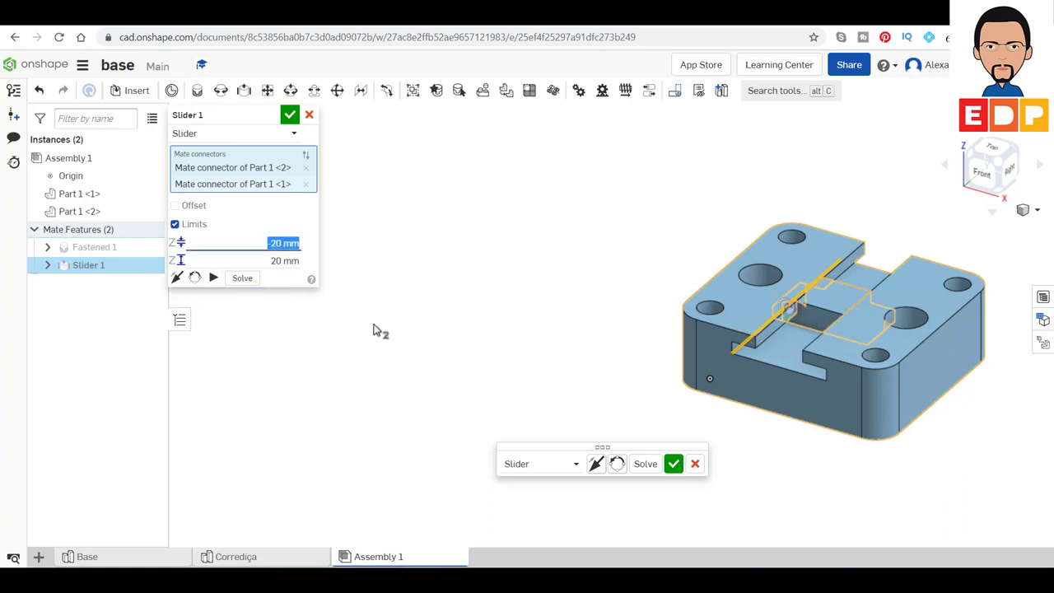
text(-30)
key(Tab)
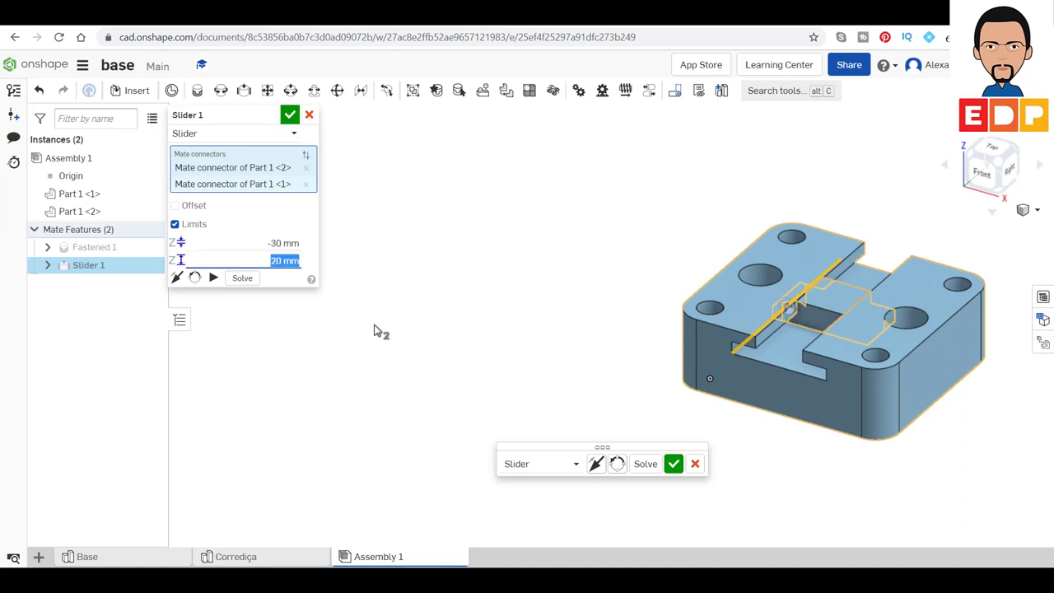
text(30)
click(215, 280)
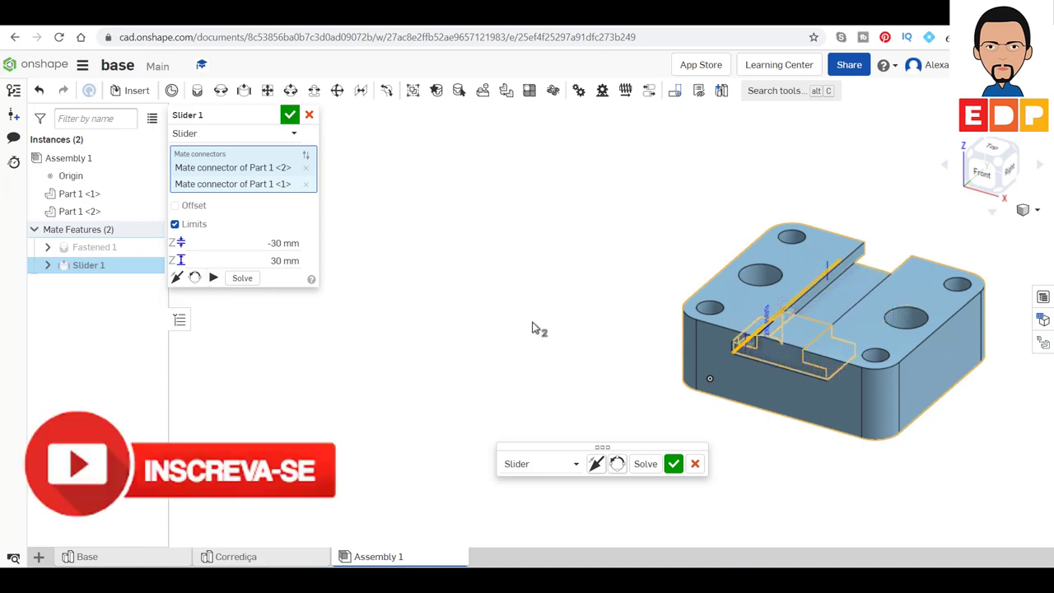
click(213, 278)
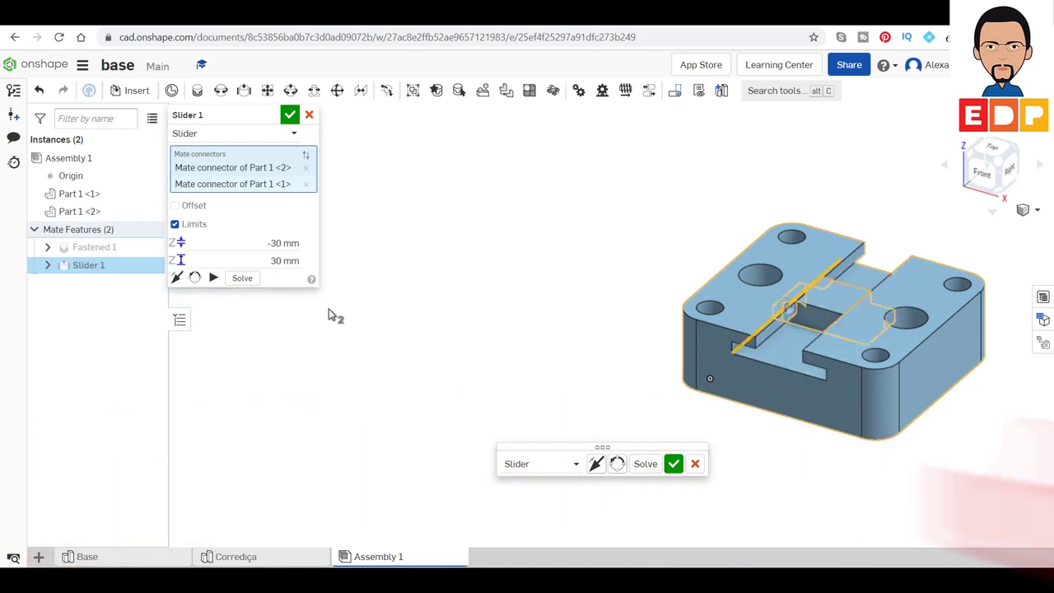
Step: Accept Slider 1 and drag the block back and forth along its slot to test travel
click(290, 116)
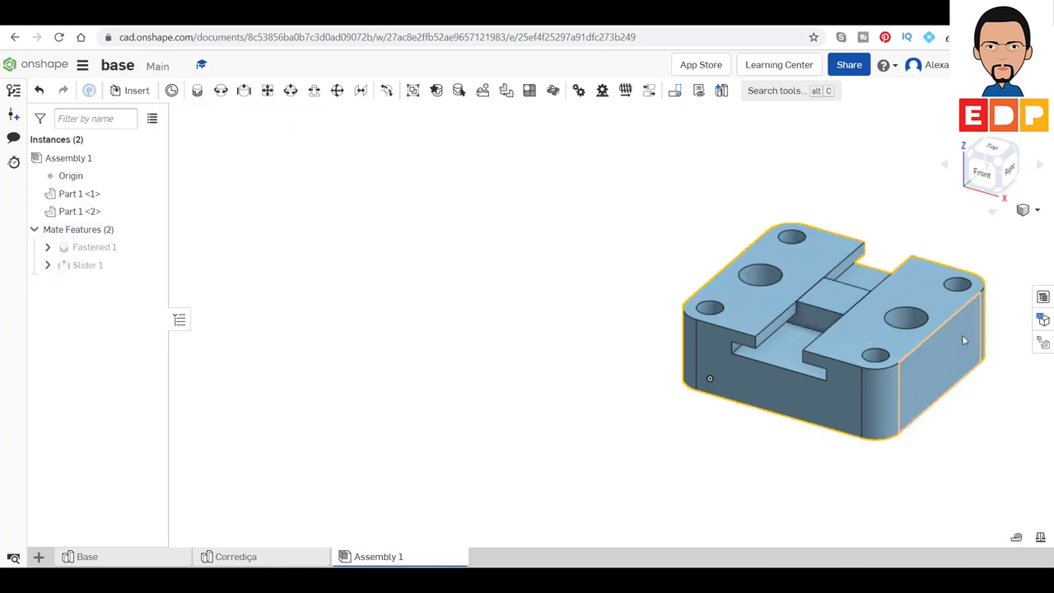
drag(834, 320, 793, 360)
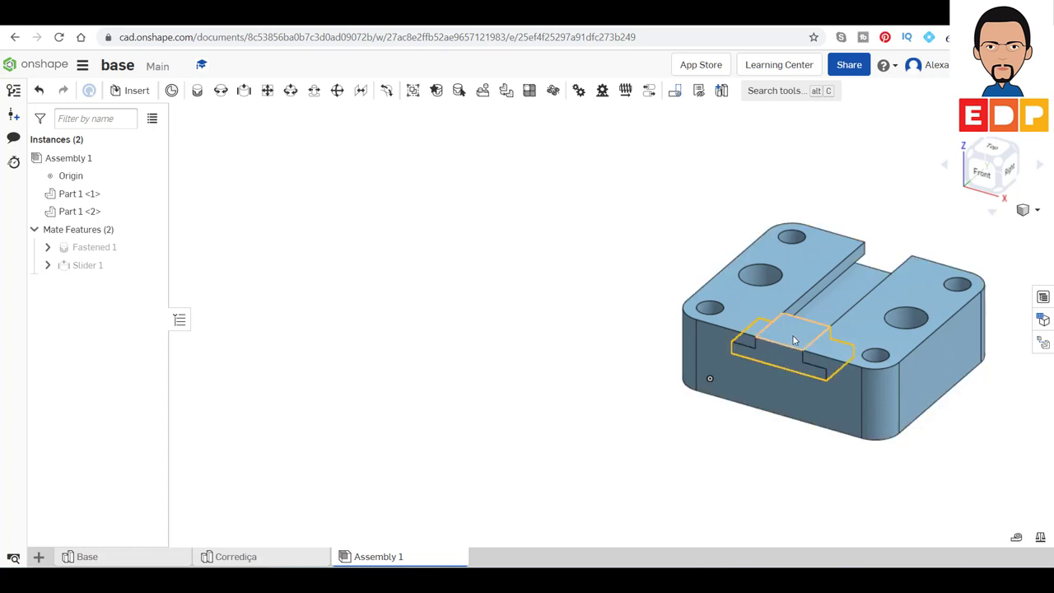
drag(795, 337, 806, 333)
mouse_move(842, 289)
mouse_down()
mouse_move(878, 247)
mouse_move(781, 371)
mouse_up()
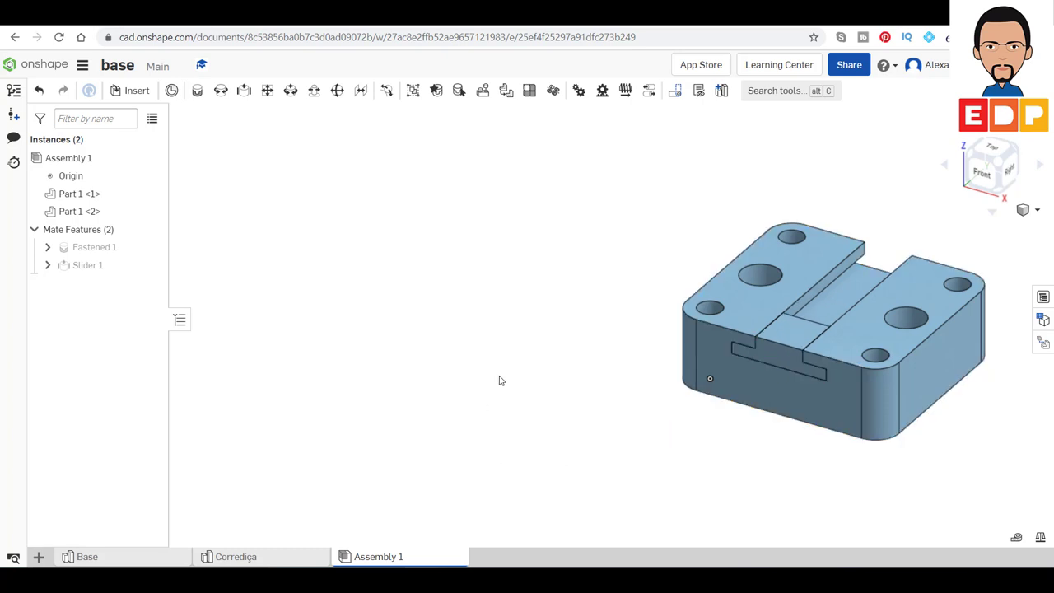
middle_drag(650, 153, 394, 163)
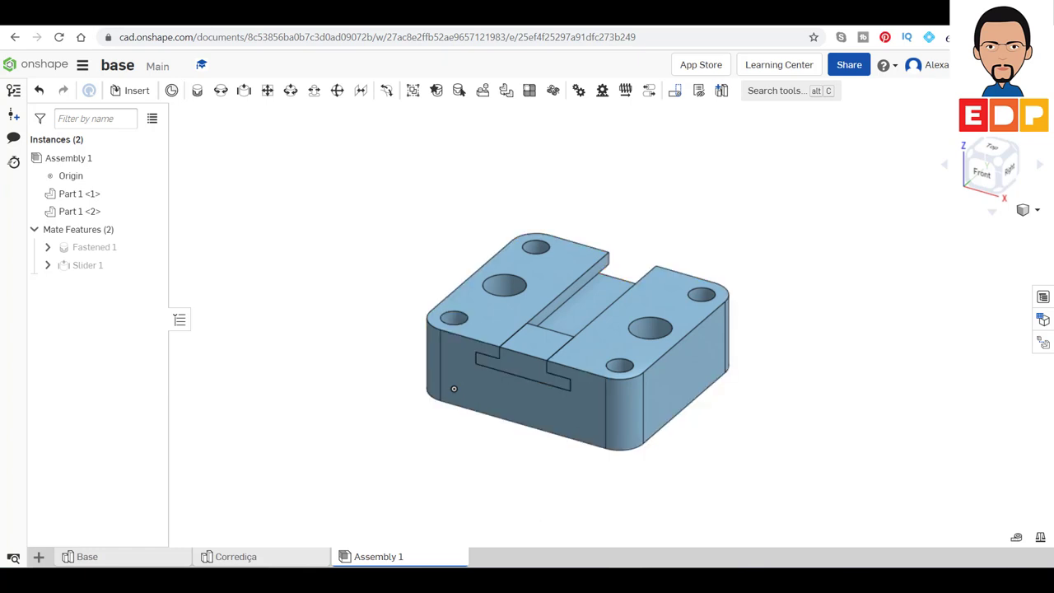
Step: Add a new Part Studio and select only its Front plane
click(39, 557)
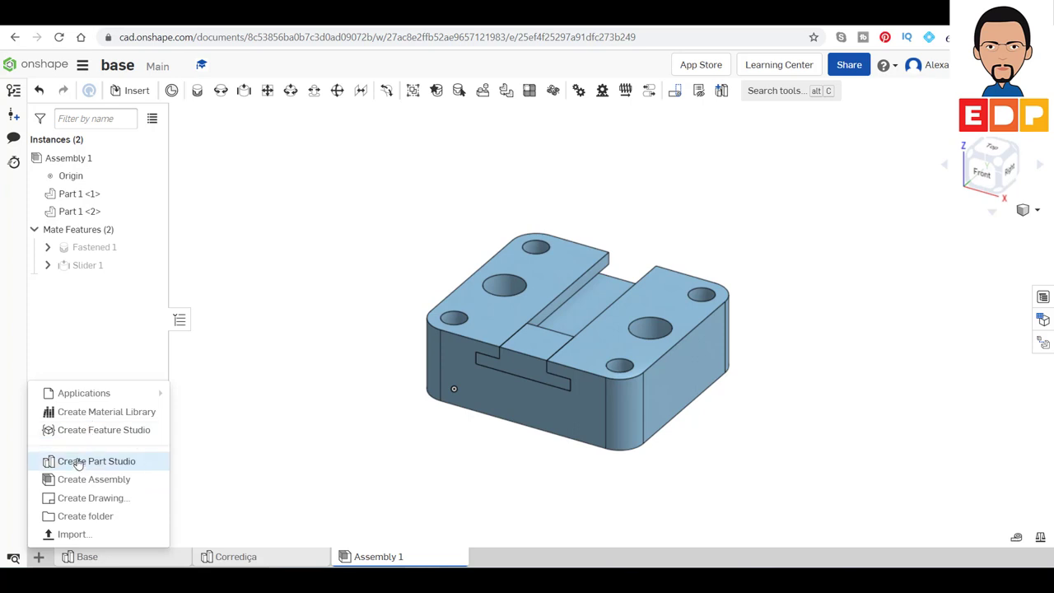
click(118, 468)
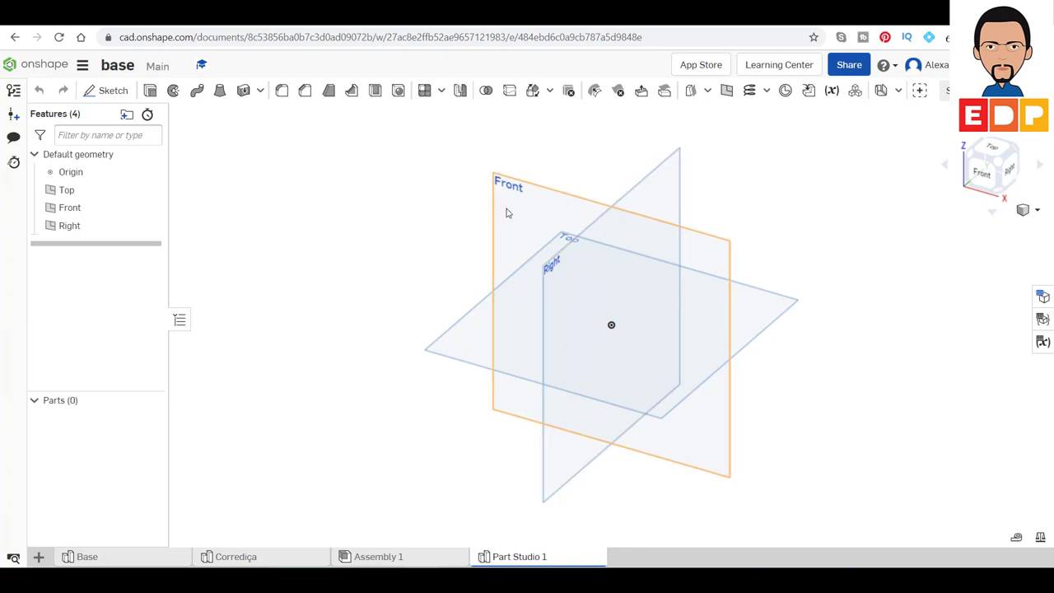
click(768, 313)
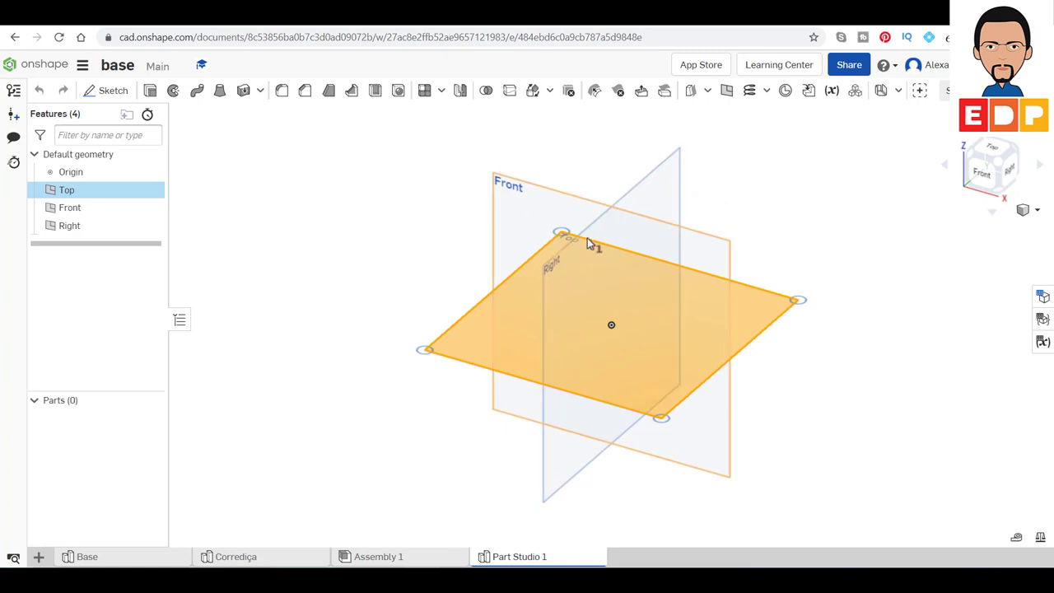
click(519, 208)
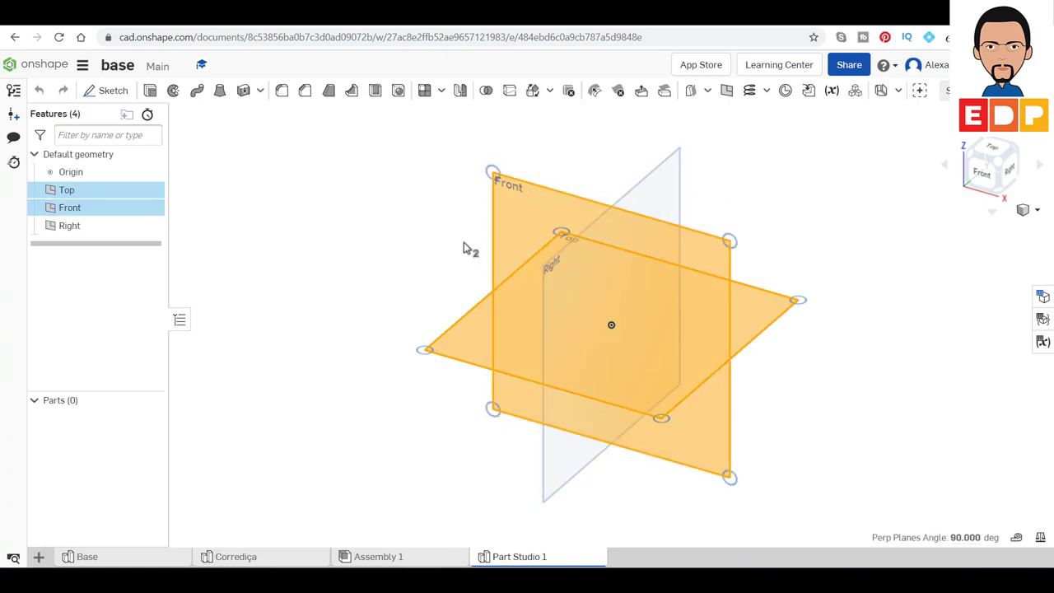
click(896, 244)
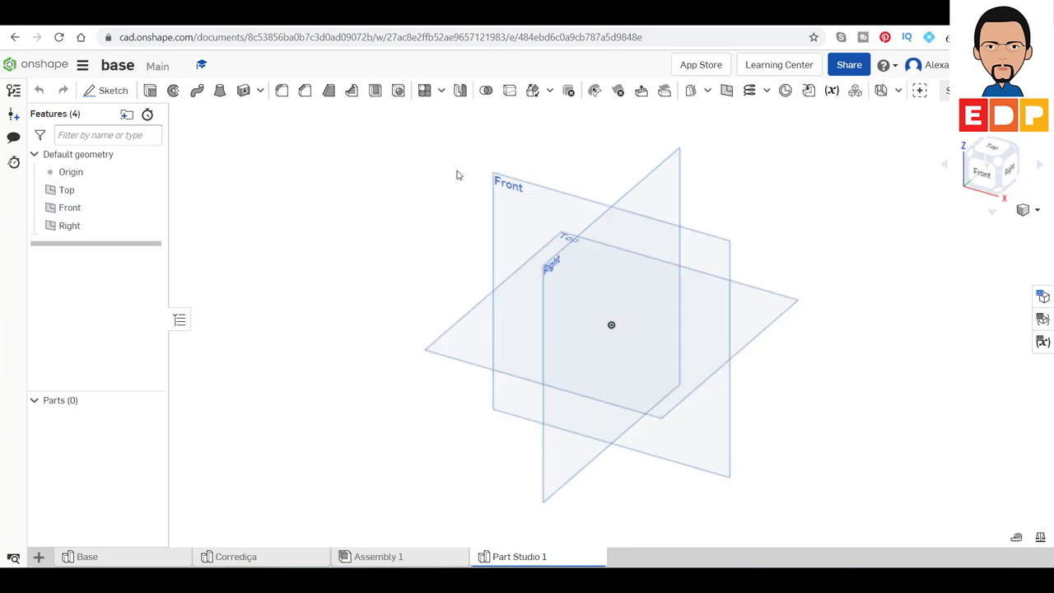
click(519, 198)
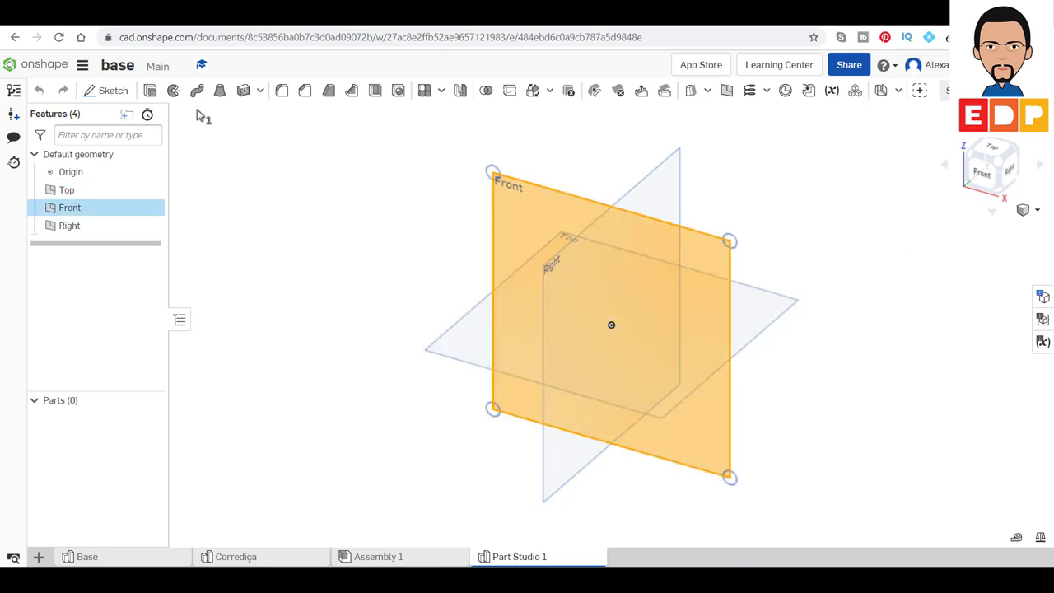
Step: Start a sketch on the Front plane and draw a corner rectangle above the origin
click(104, 90)
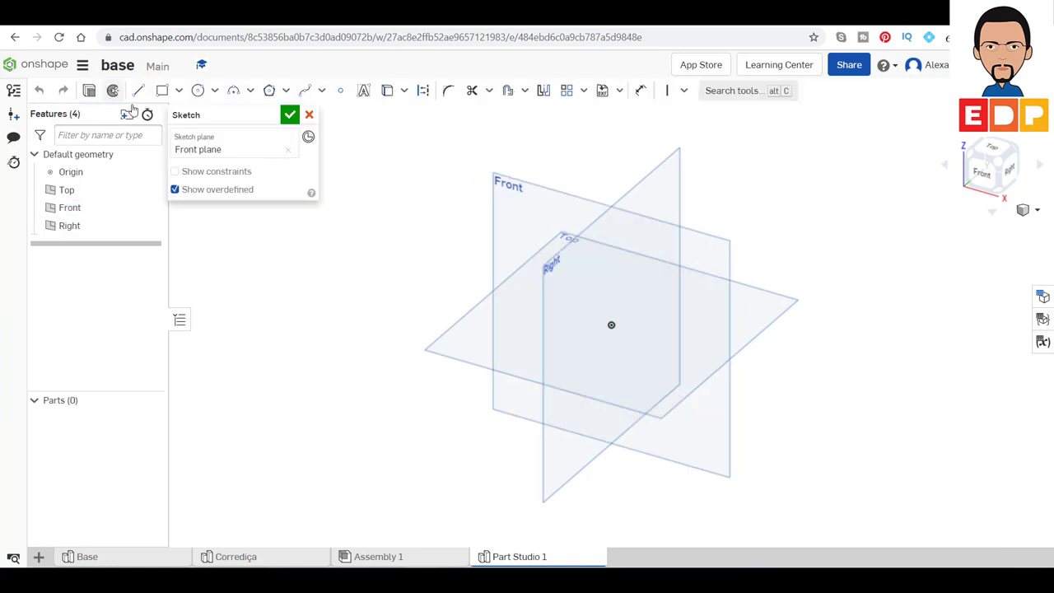
click(985, 176)
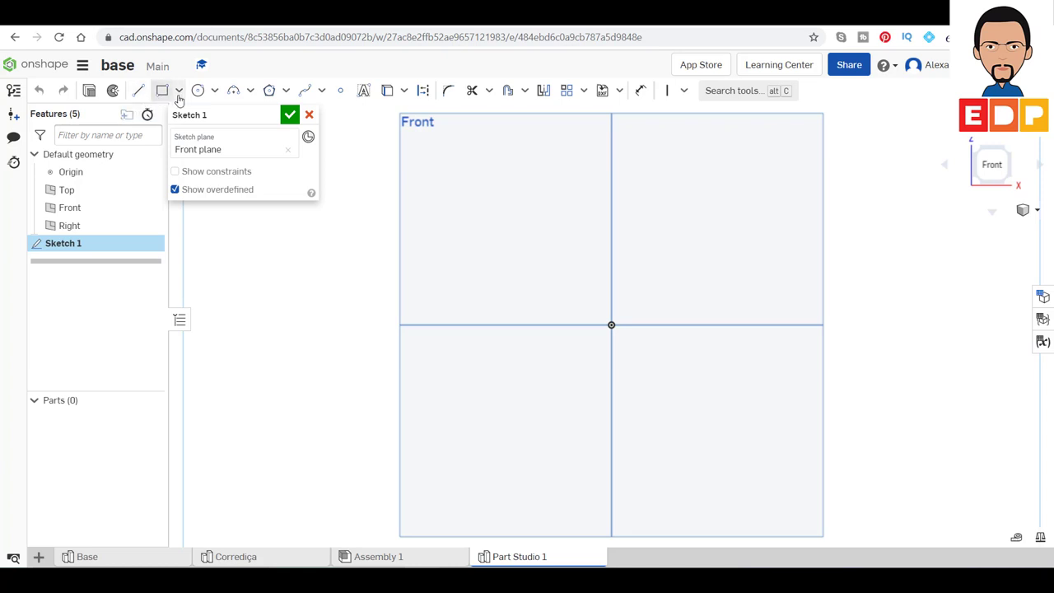
click(178, 91)
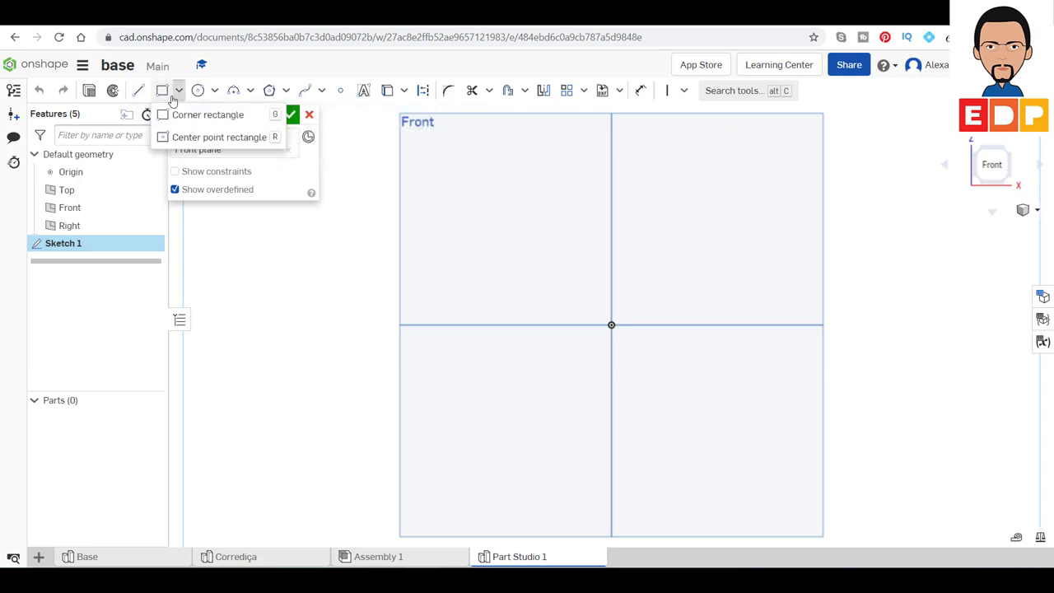
click(183, 117)
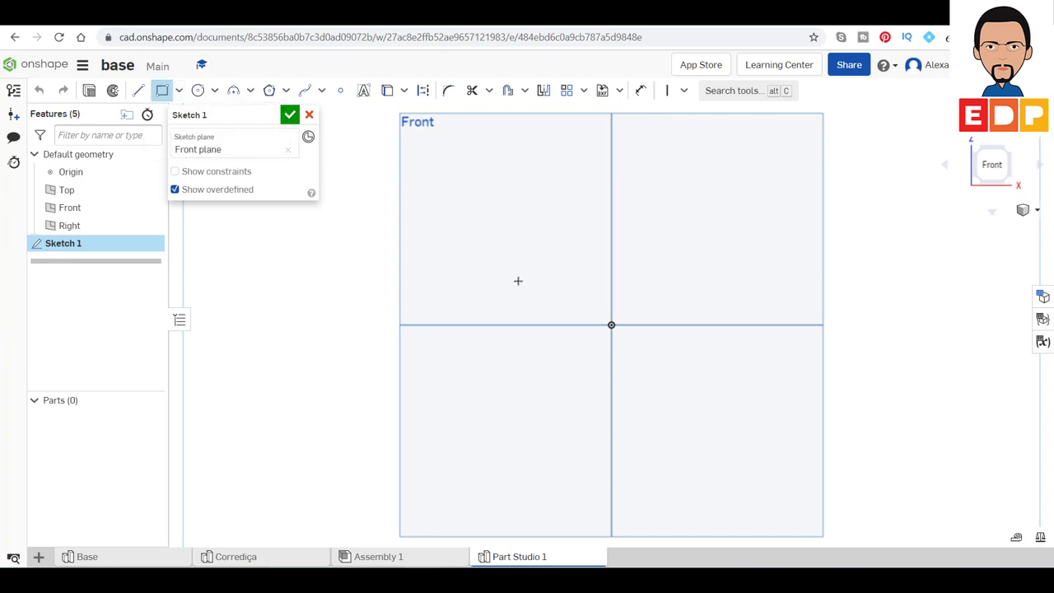
click(543, 275)
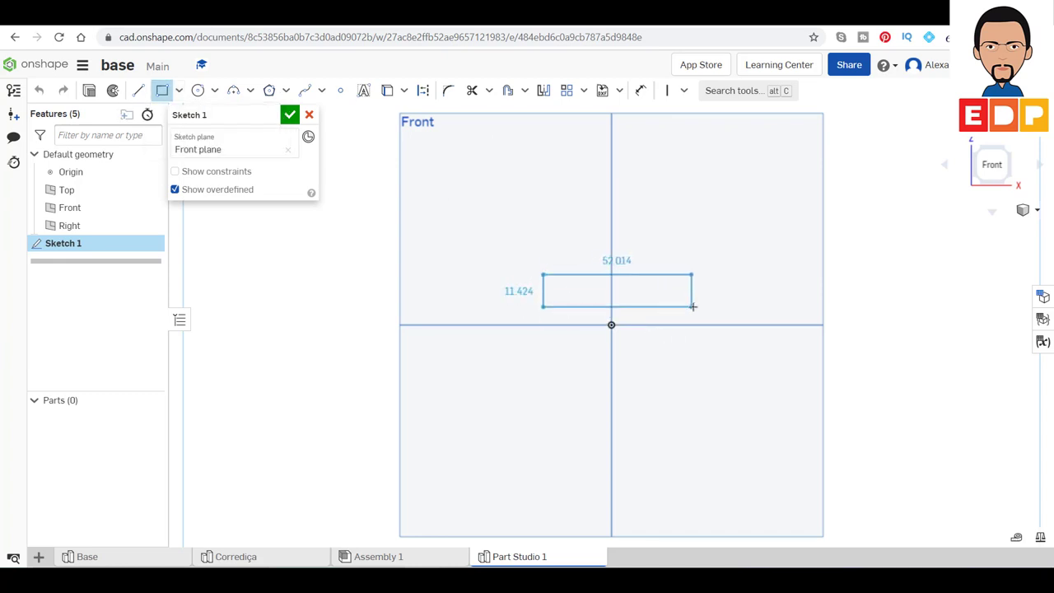
click(684, 307)
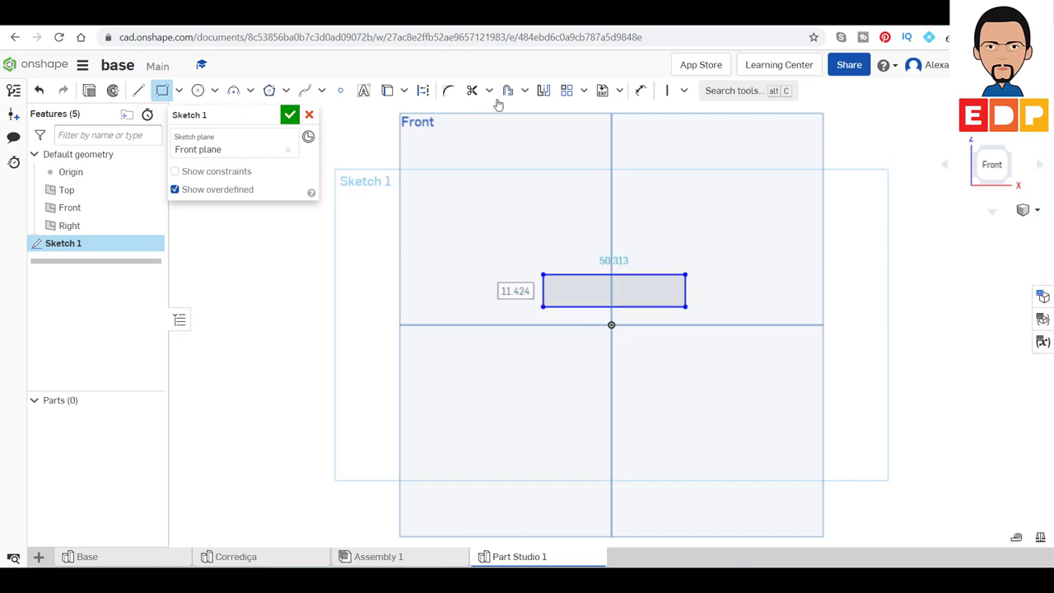
Step: Constrain the rectangle's bottom edge midpoint to the origin
click(684, 91)
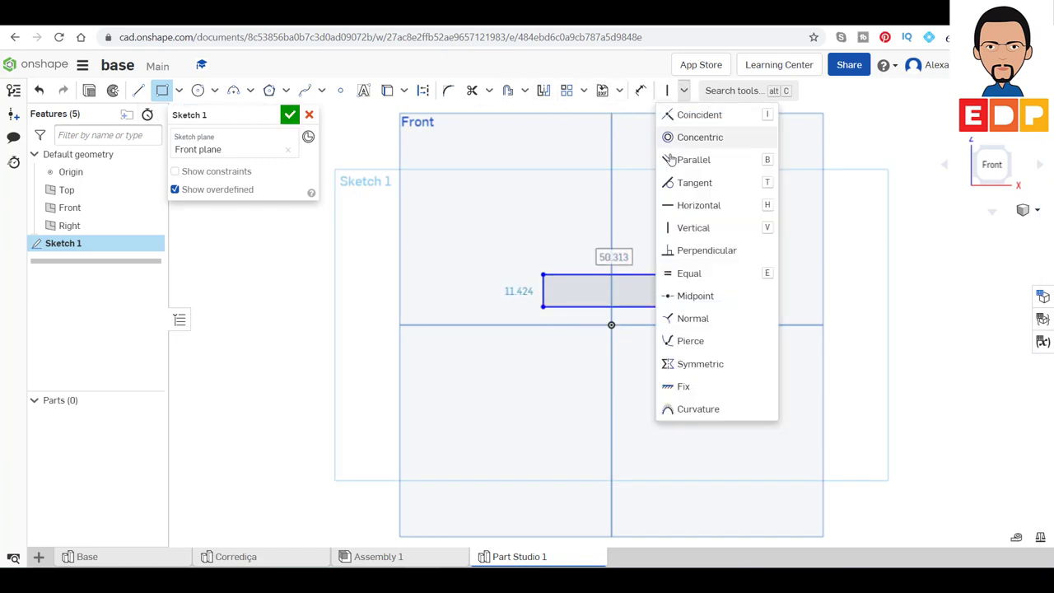
click(696, 296)
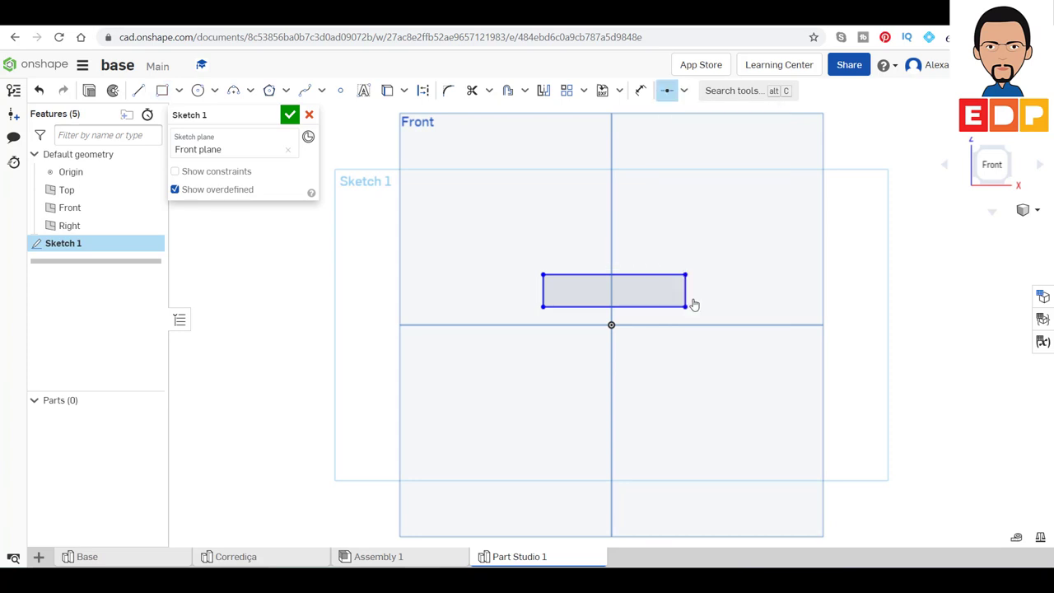
click(622, 307)
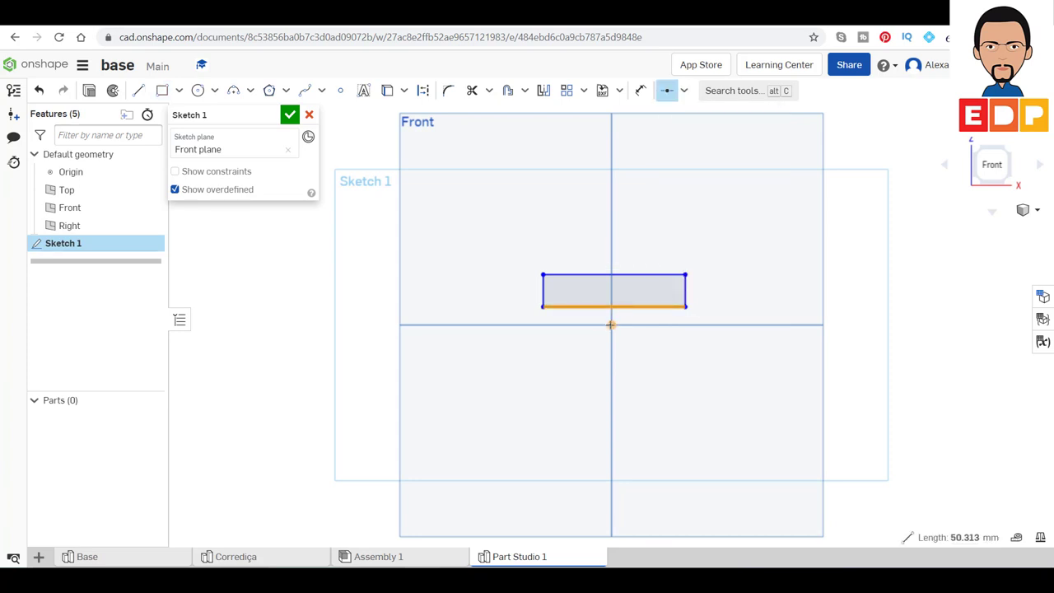
click(612, 326)
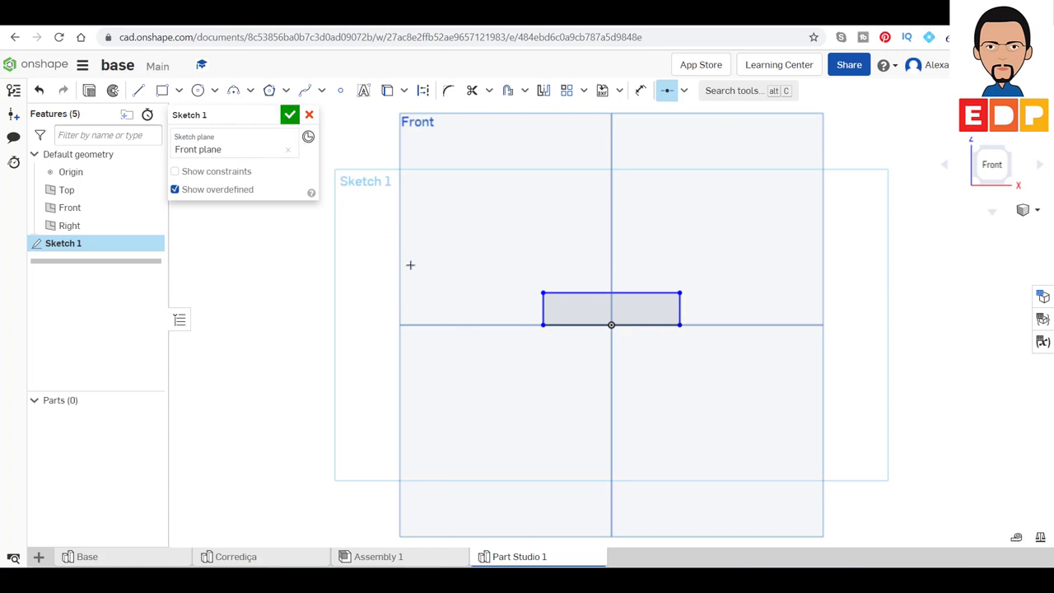
key(Escape)
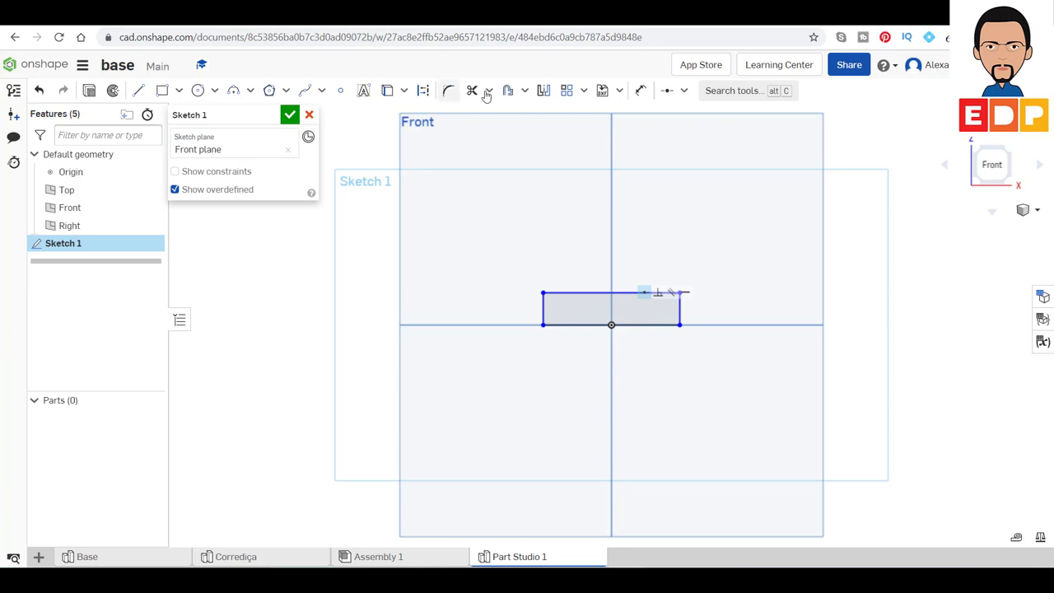
Step: Dimension the rectangle 5 mm high and 40 mm wide and finish Sketch 1
click(641, 91)
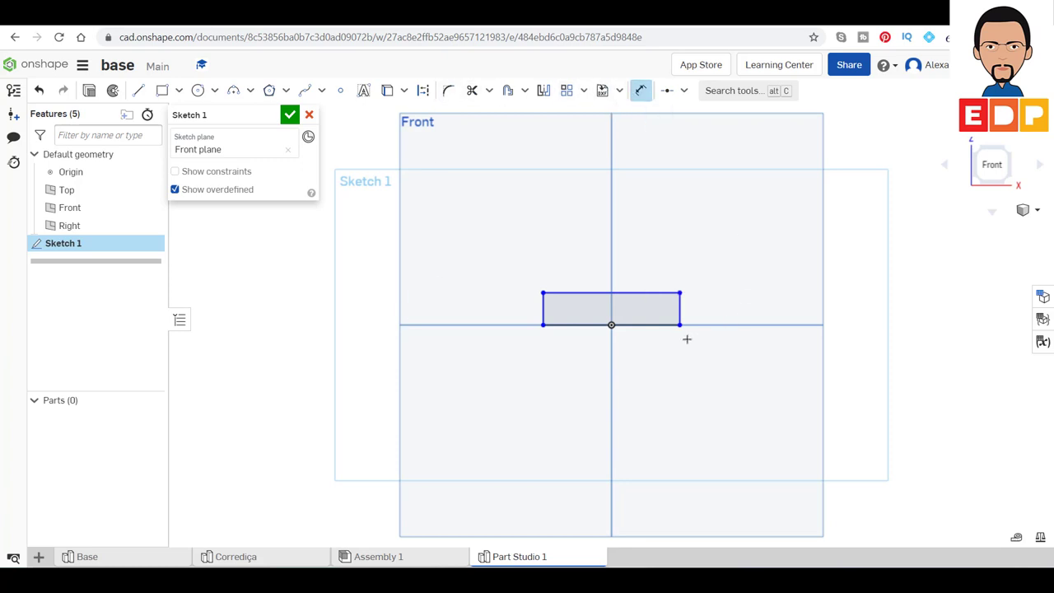
click(680, 311)
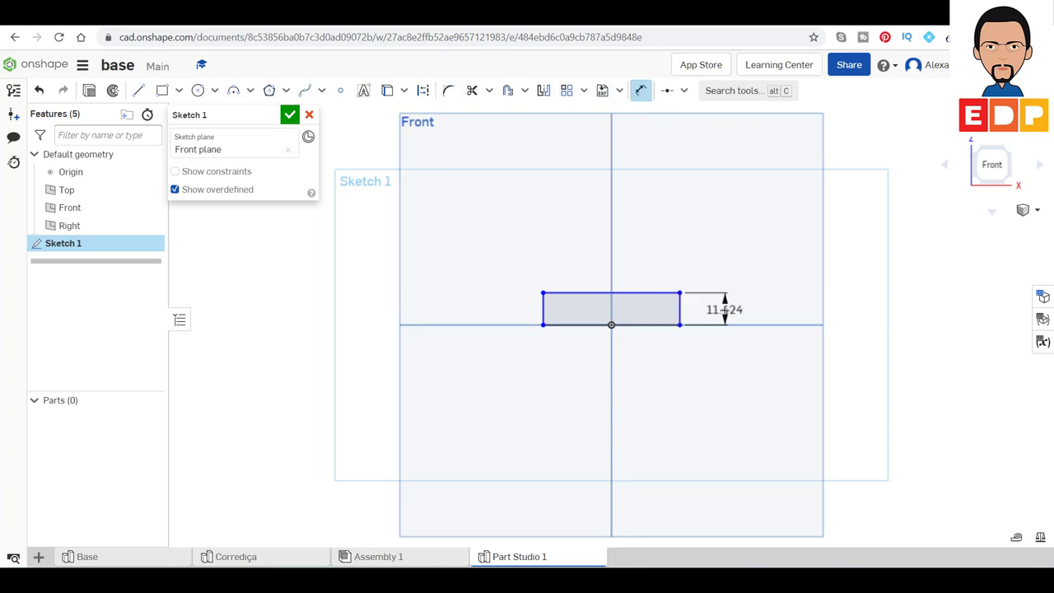
click(723, 310)
text(5)
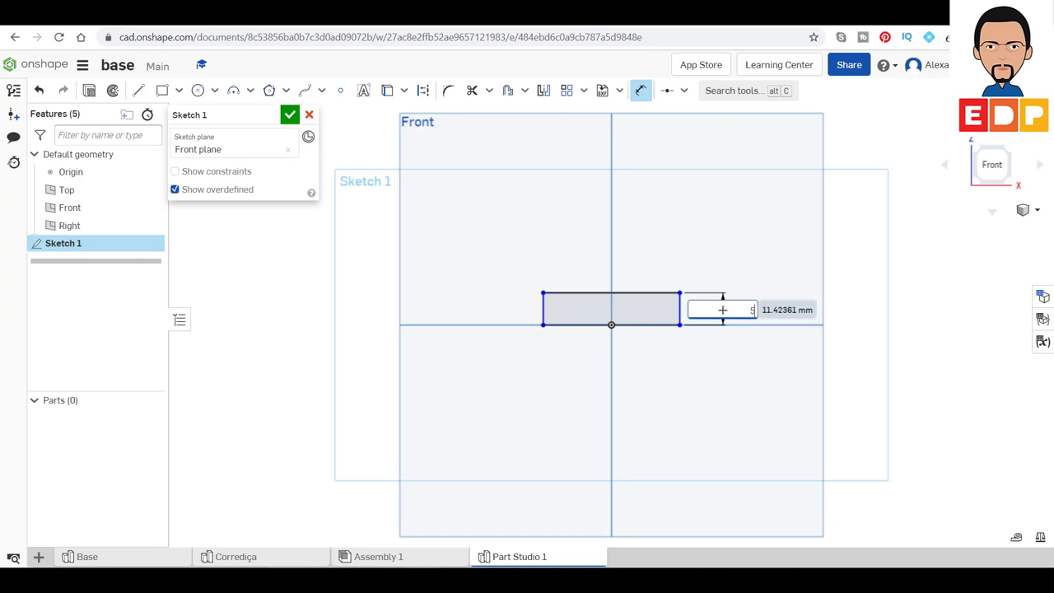
key(Return)
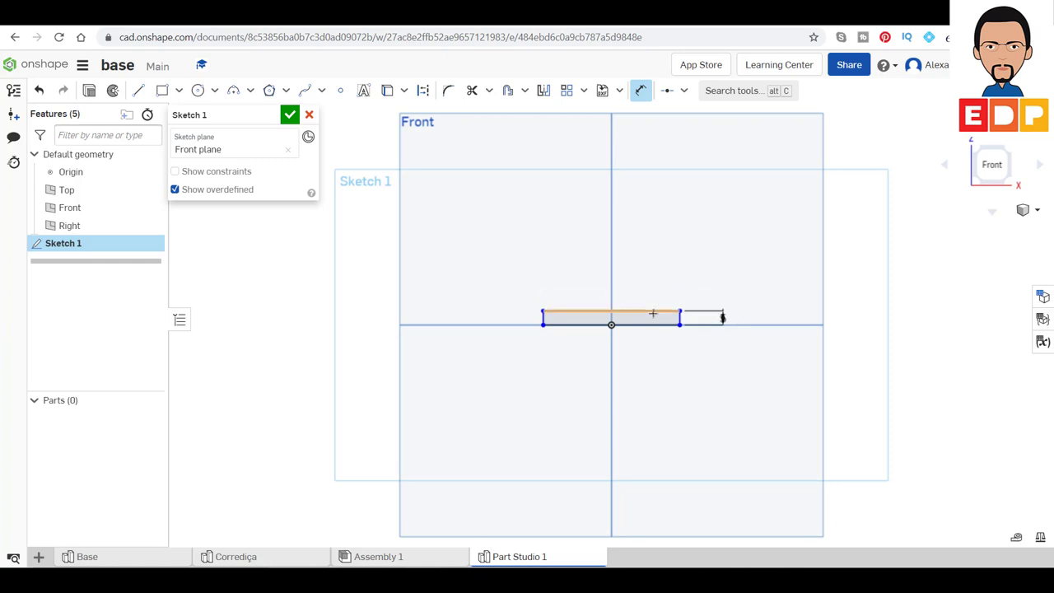
click(654, 311)
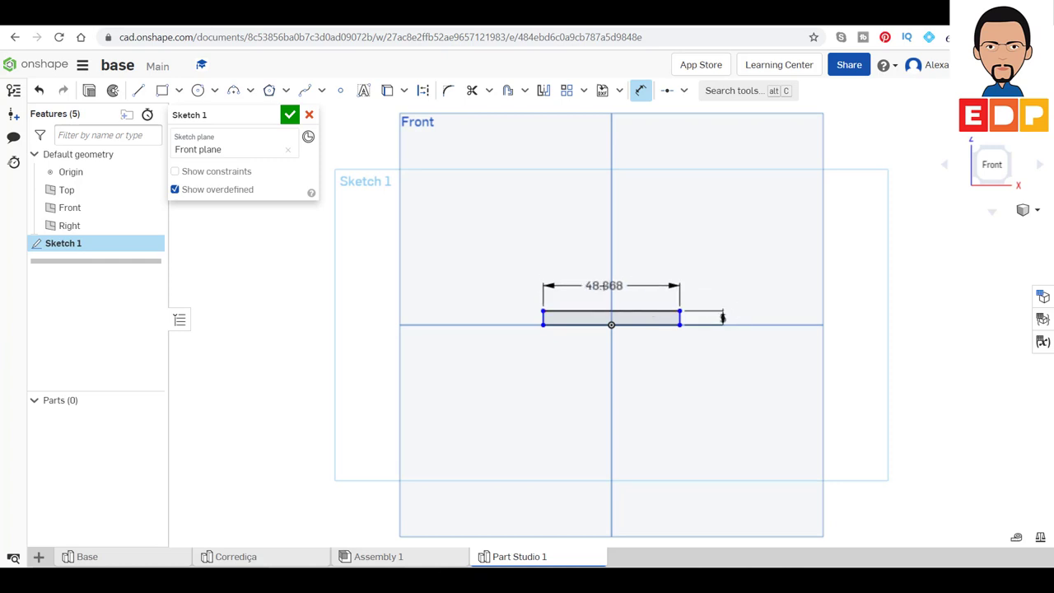
click(608, 286)
text(40)
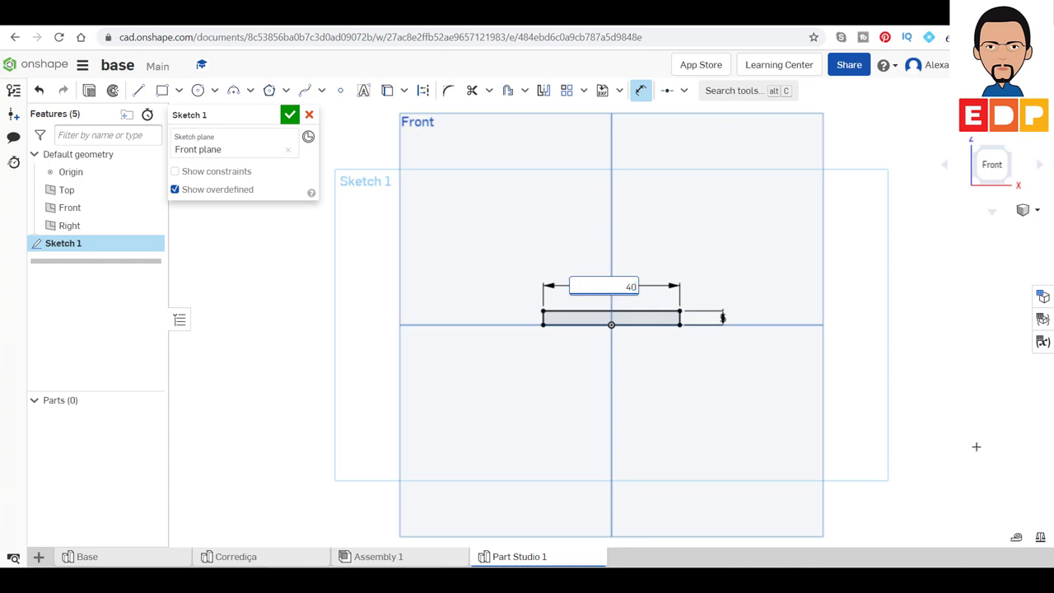
key(Return)
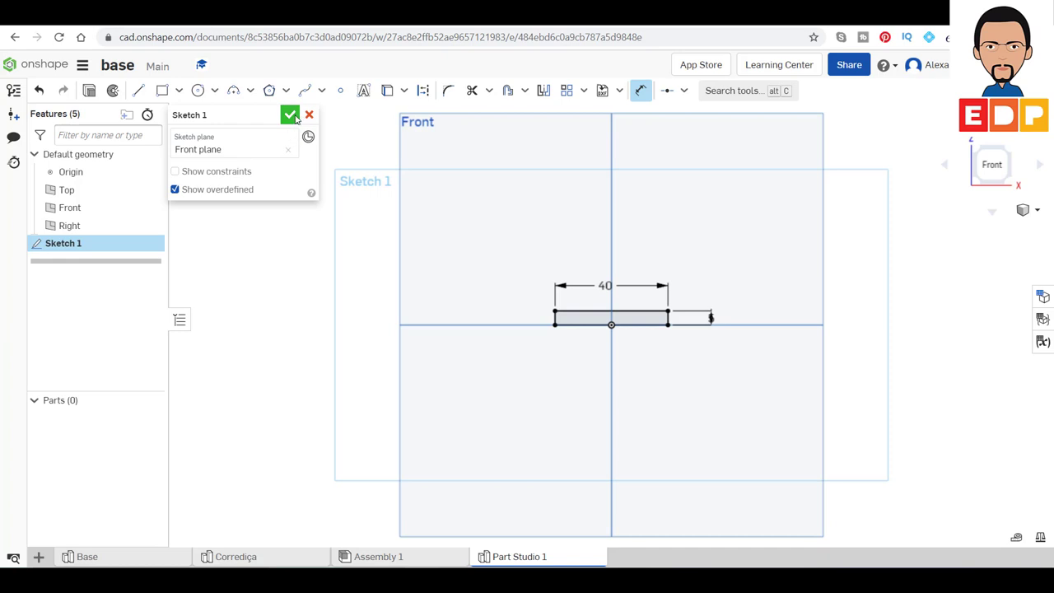
click(293, 118)
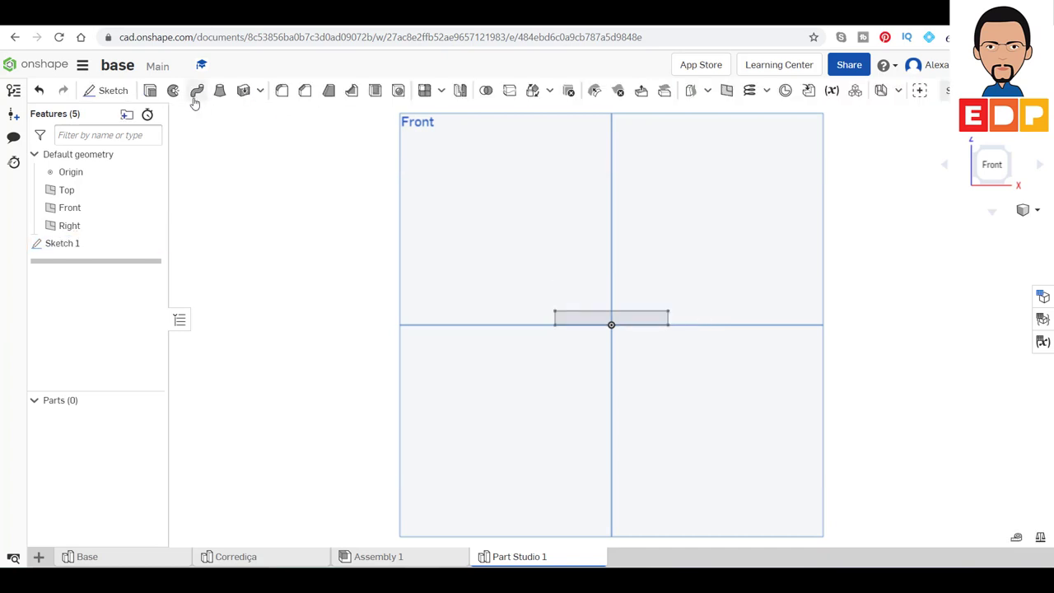
Step: Revolve Sketch 1 a full turn about its bottom edge to make the solid pin Part 1
click(174, 92)
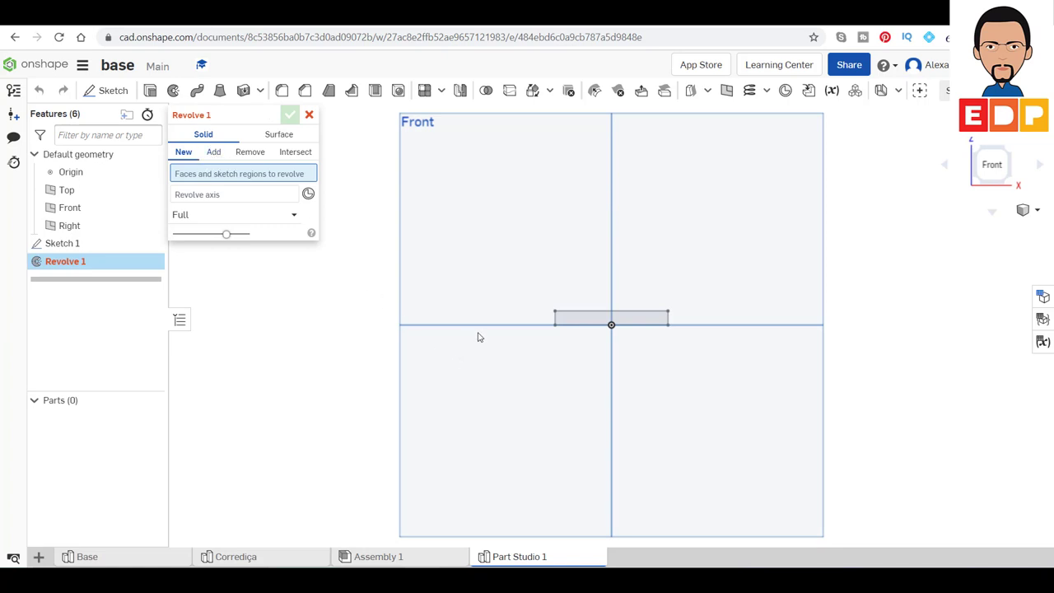
click(663, 319)
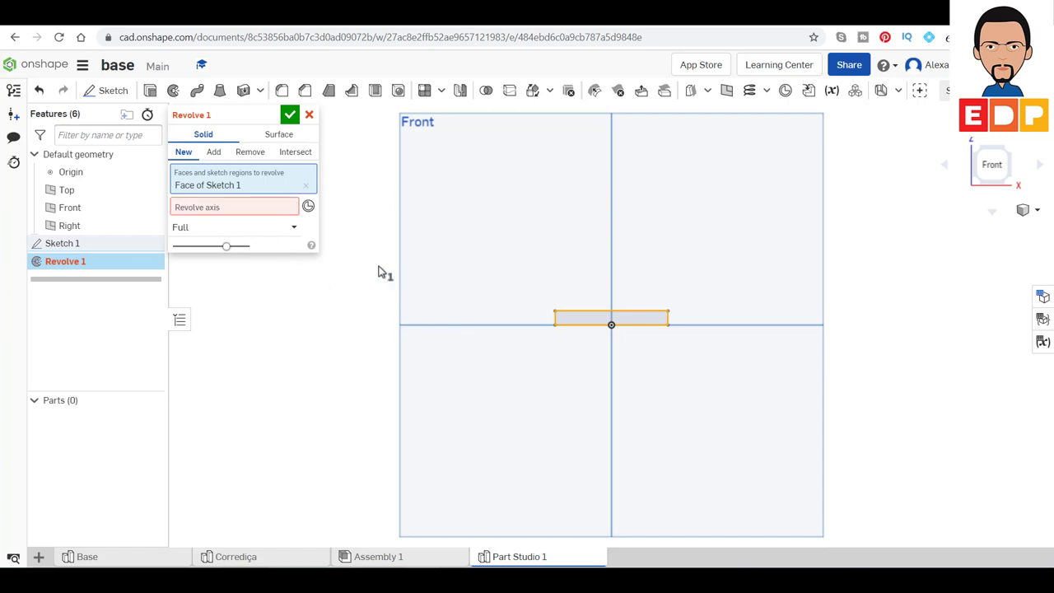
click(261, 208)
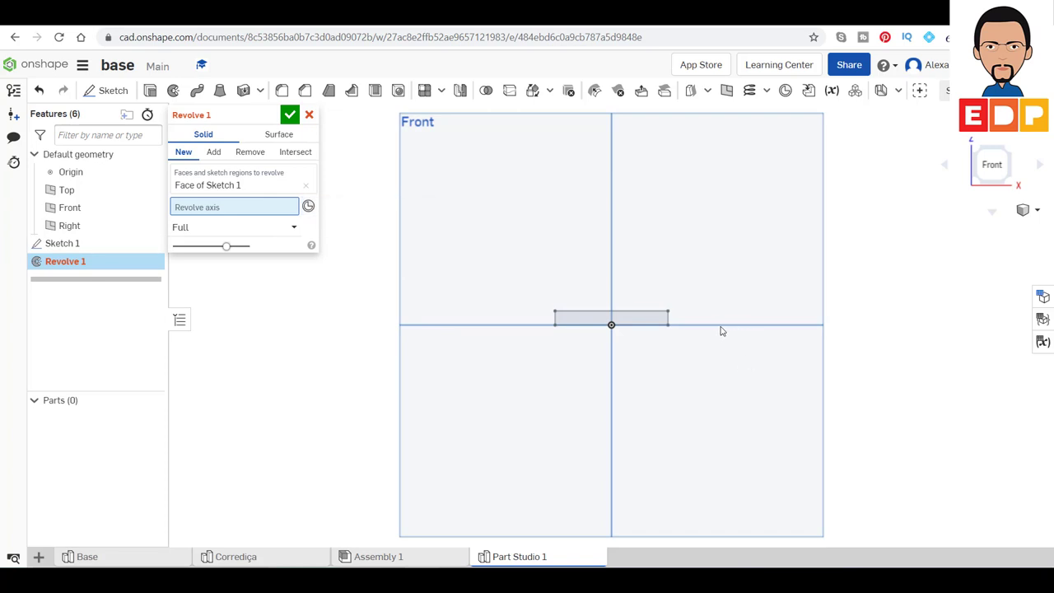
click(658, 328)
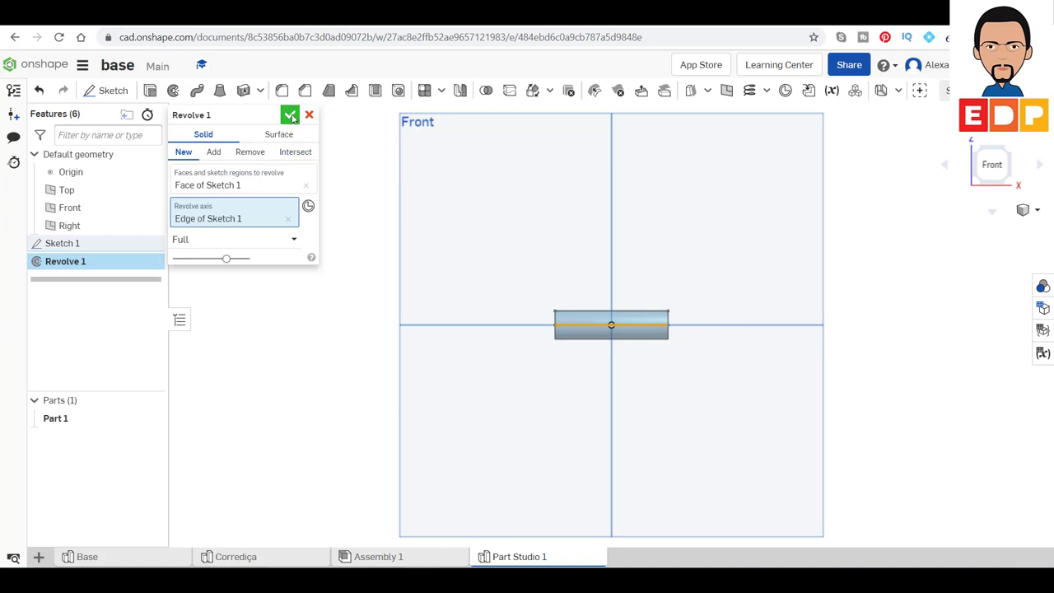
key(Return)
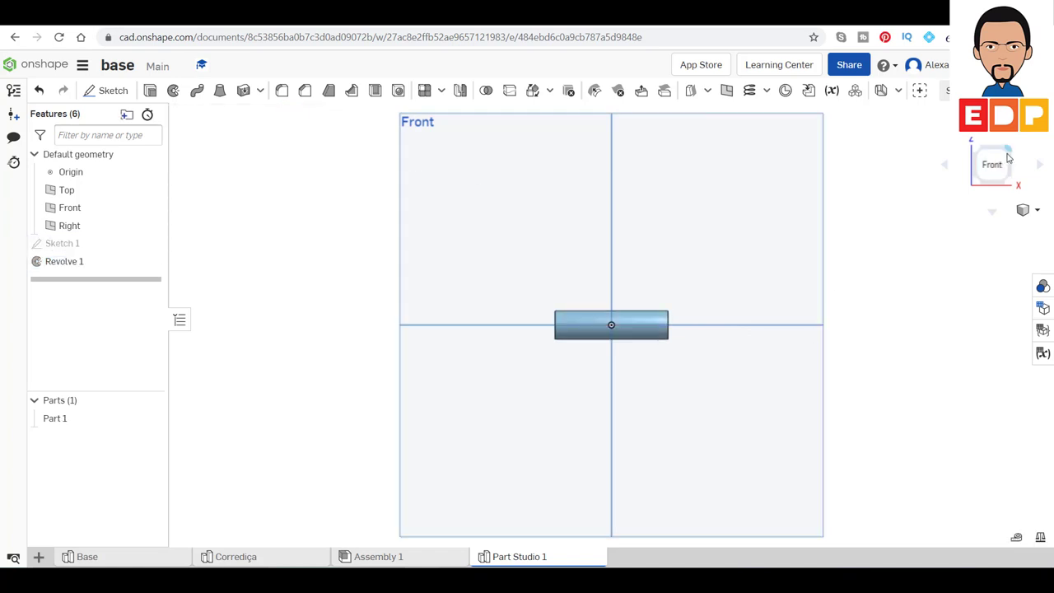
Step: View the pin isometrically and rename Part Studio 1 to 'Pino'
click(1010, 153)
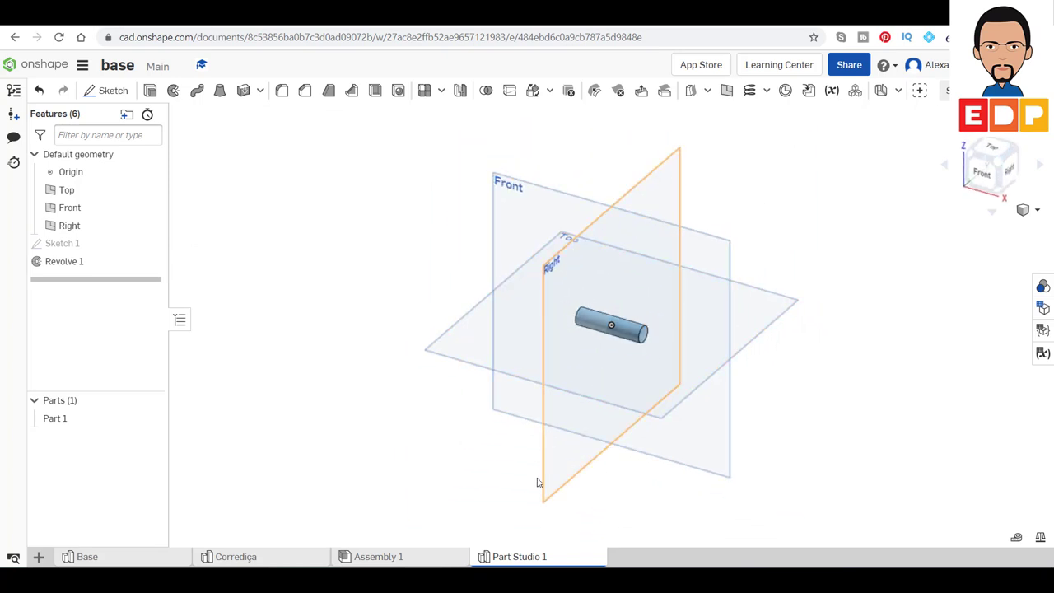
right_click(533, 561)
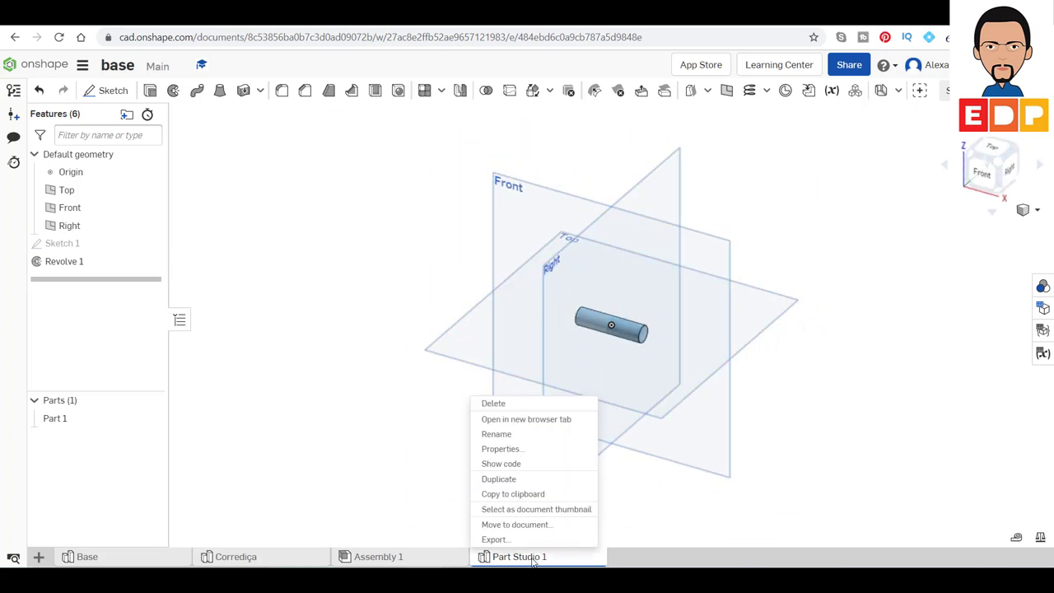
click(519, 437)
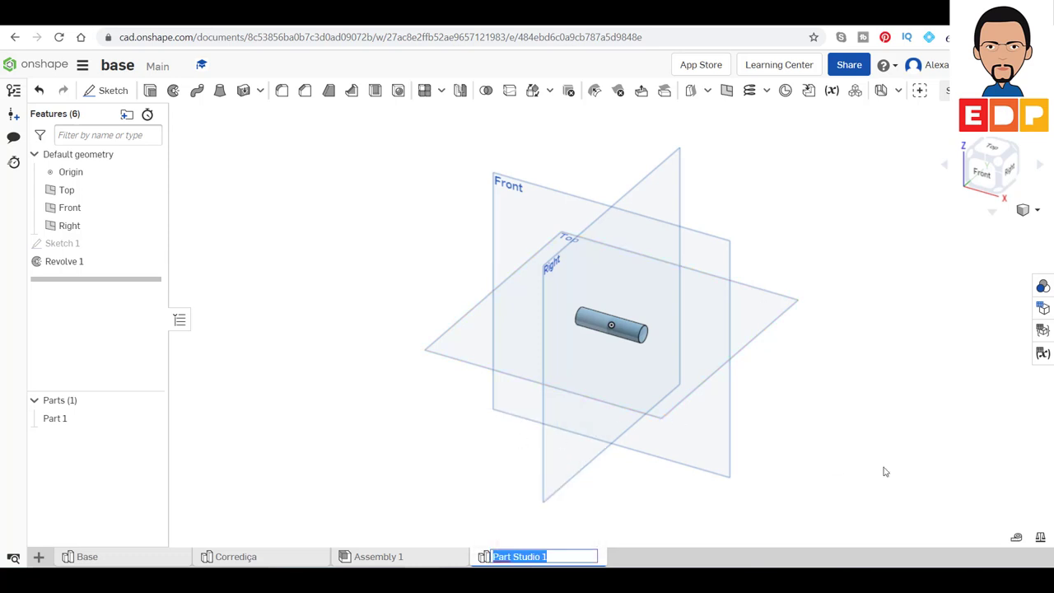
text(Pino)
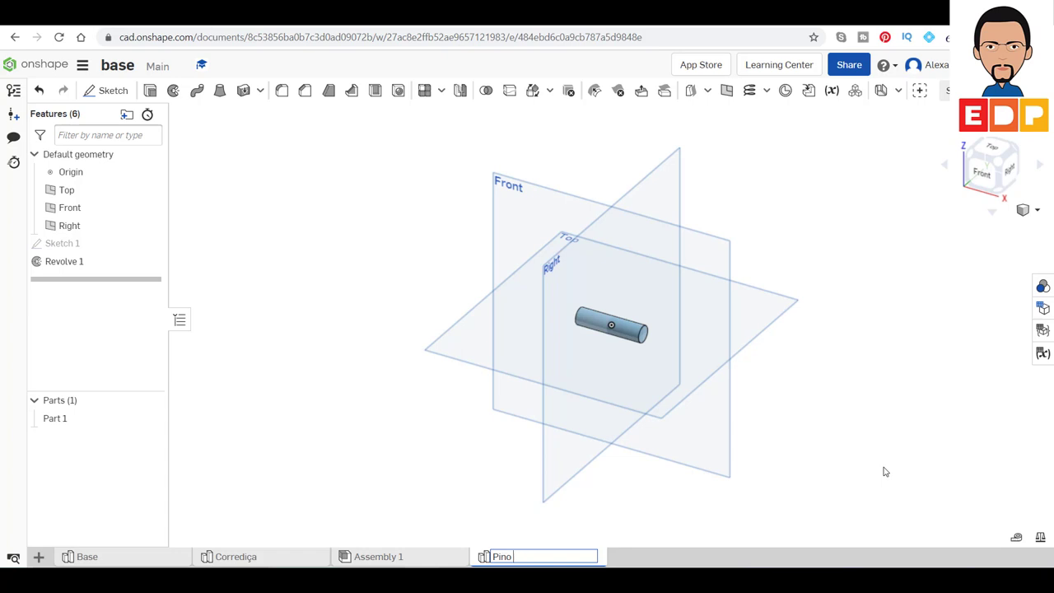
key(Return)
Step: Insert the Pino pin into Assembly 1 as Part 1 <3>, placed above the base
click(376, 558)
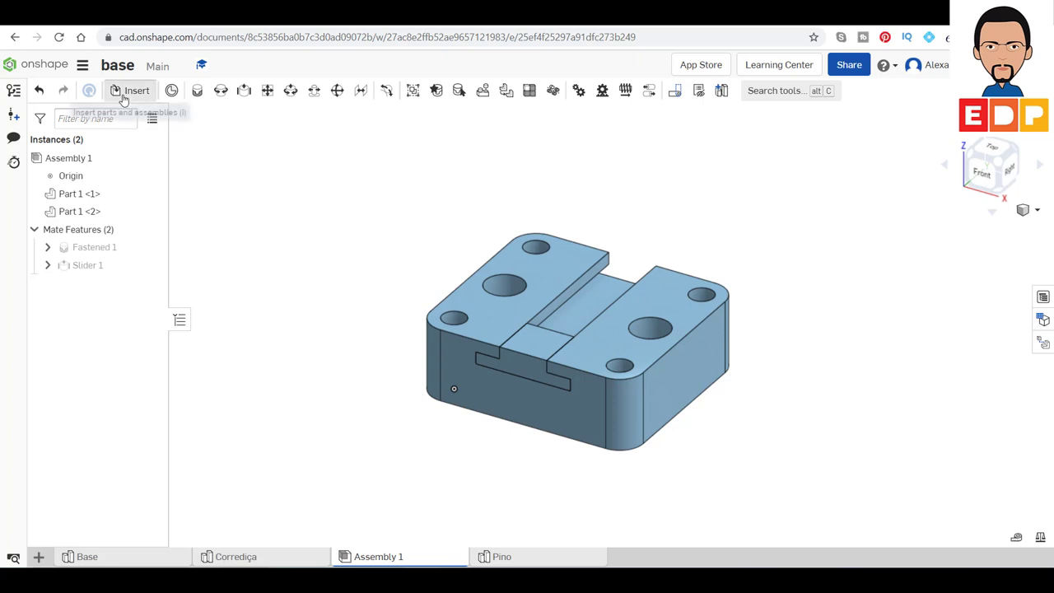
click(125, 92)
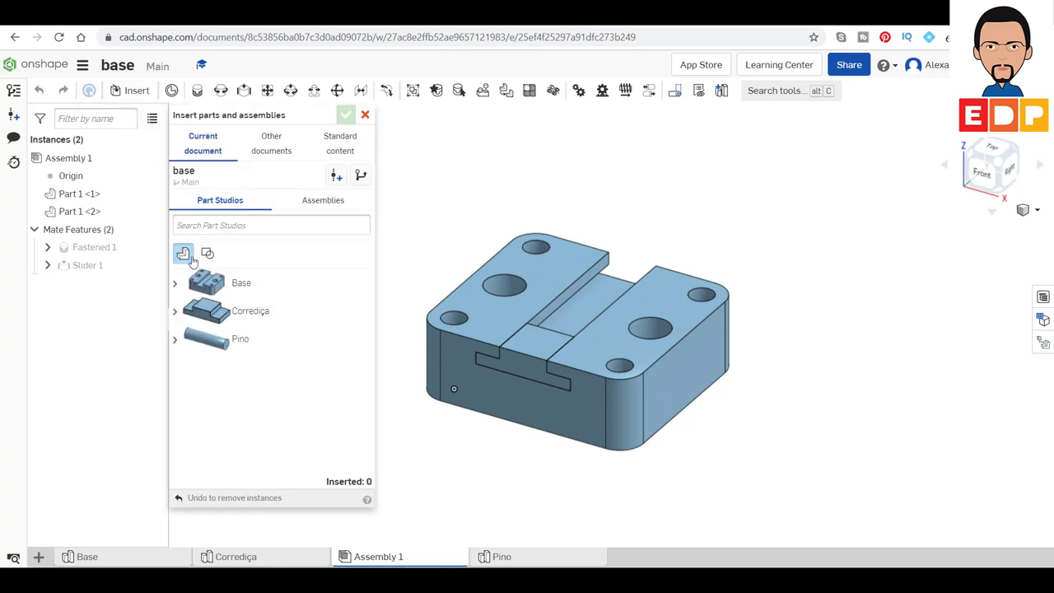
click(196, 343)
click(422, 386)
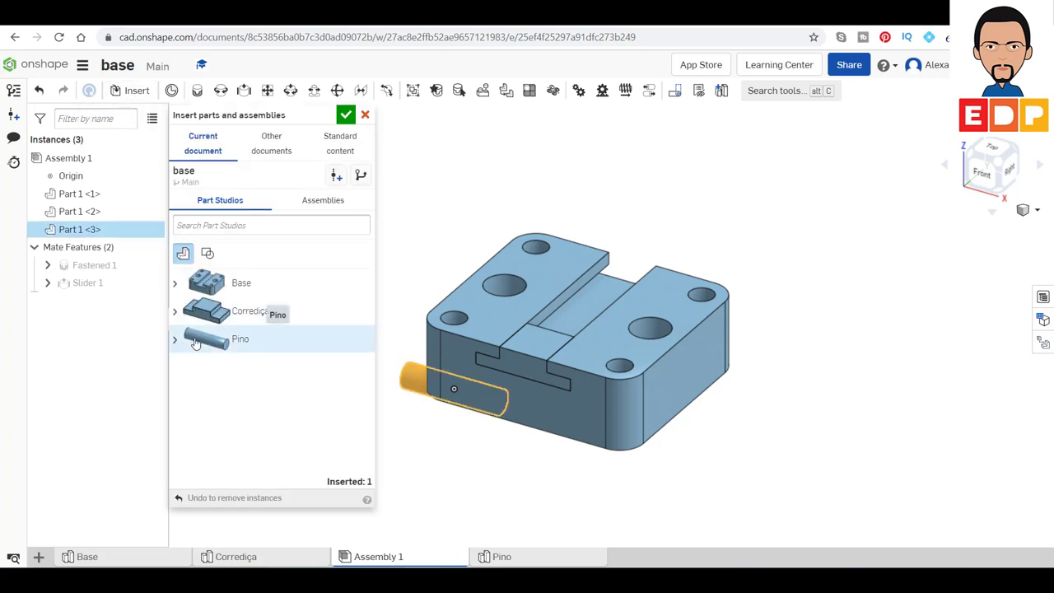
drag(427, 403, 519, 168)
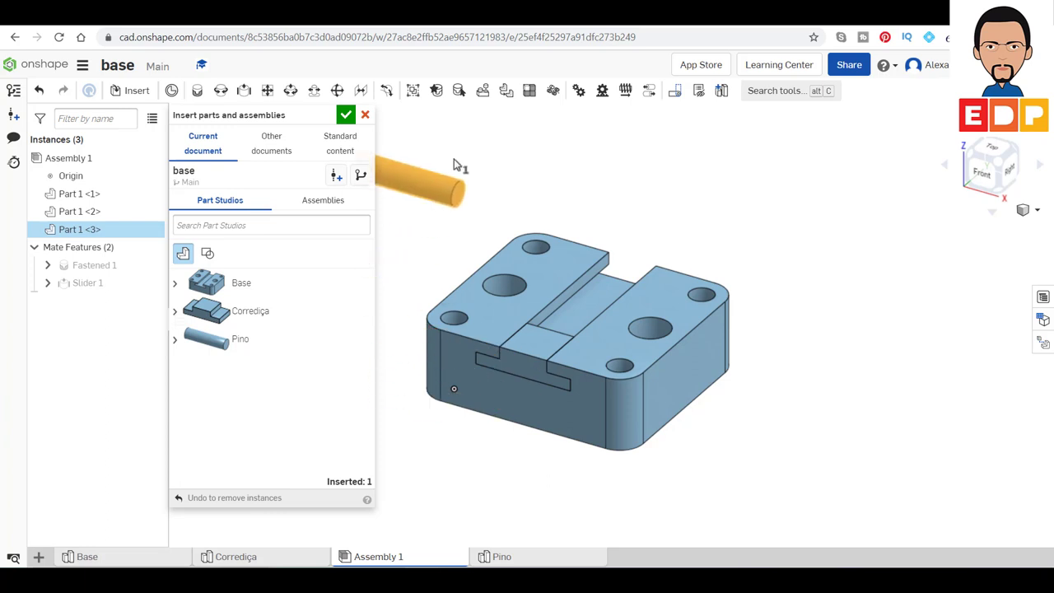
click(346, 115)
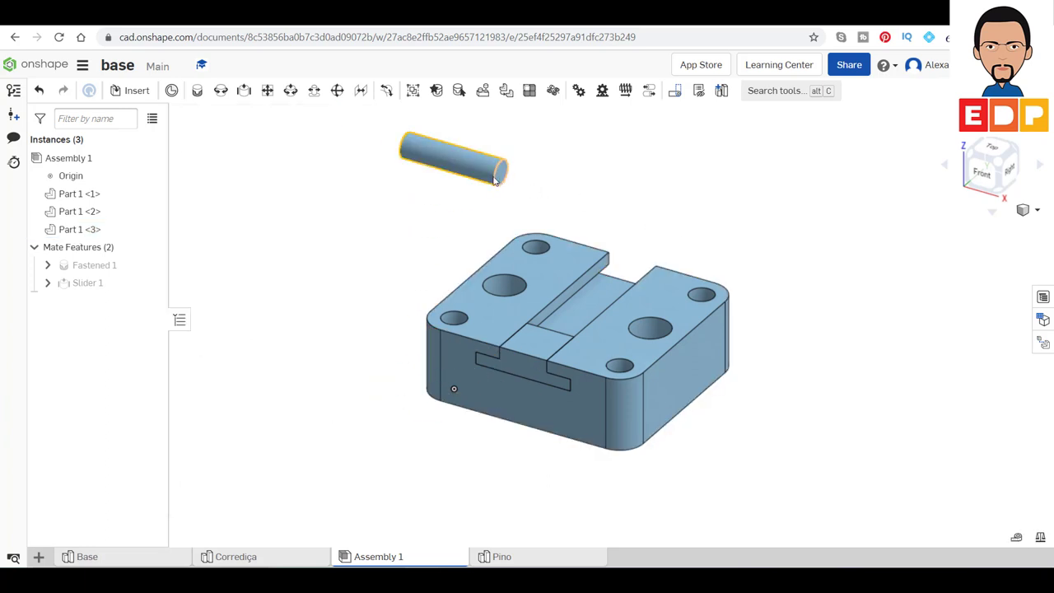
Step: Start a revolute mate from the pin's end connector to the base's front-right hole connector
click(228, 98)
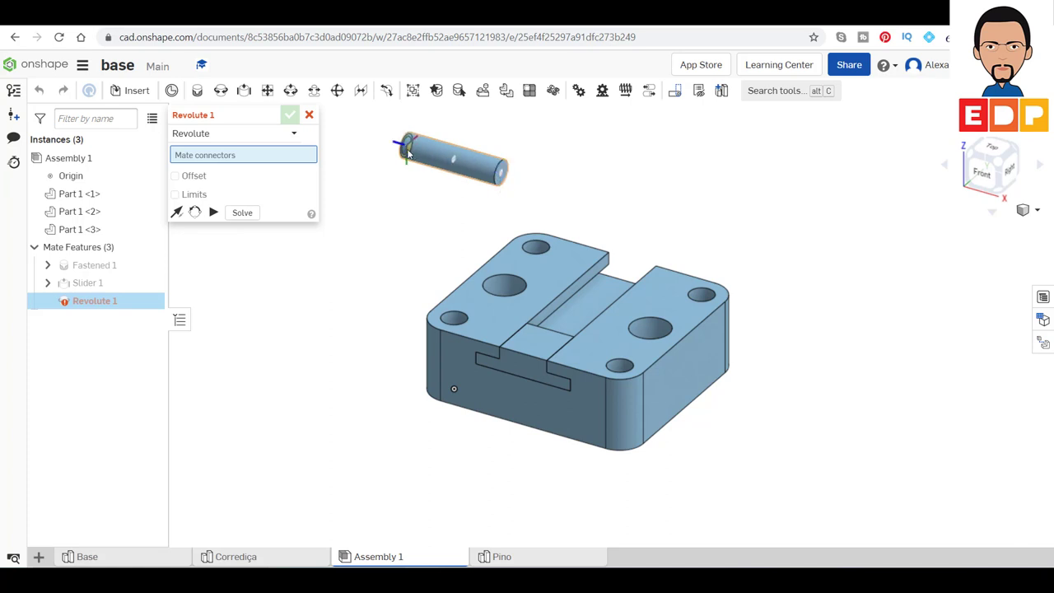
click(408, 153)
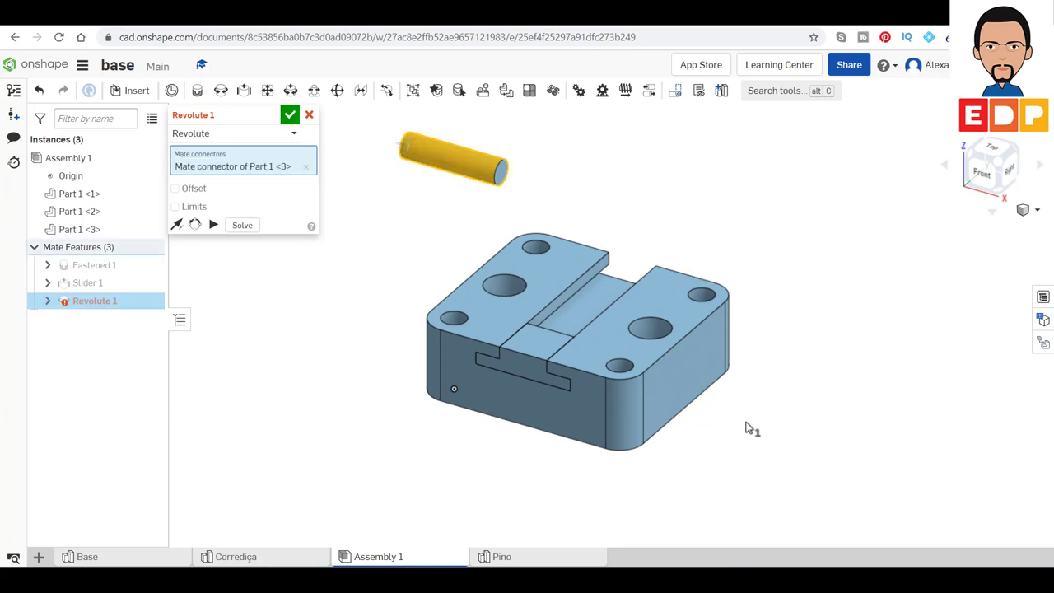
click(620, 369)
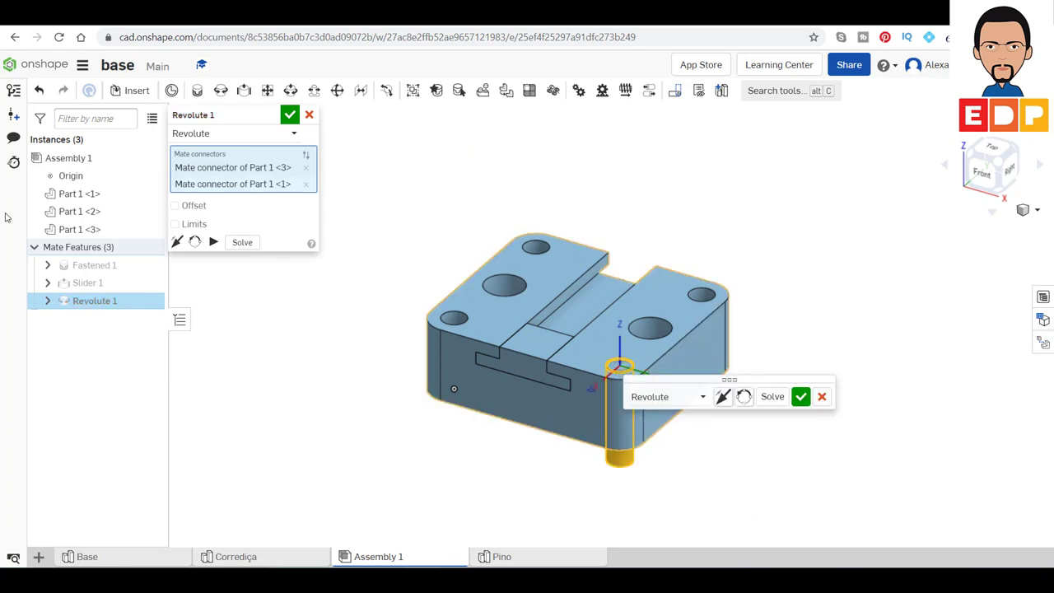
Step: Try an offset and rotation limits of -5 to 10 degrees on the revolute mate
click(175, 205)
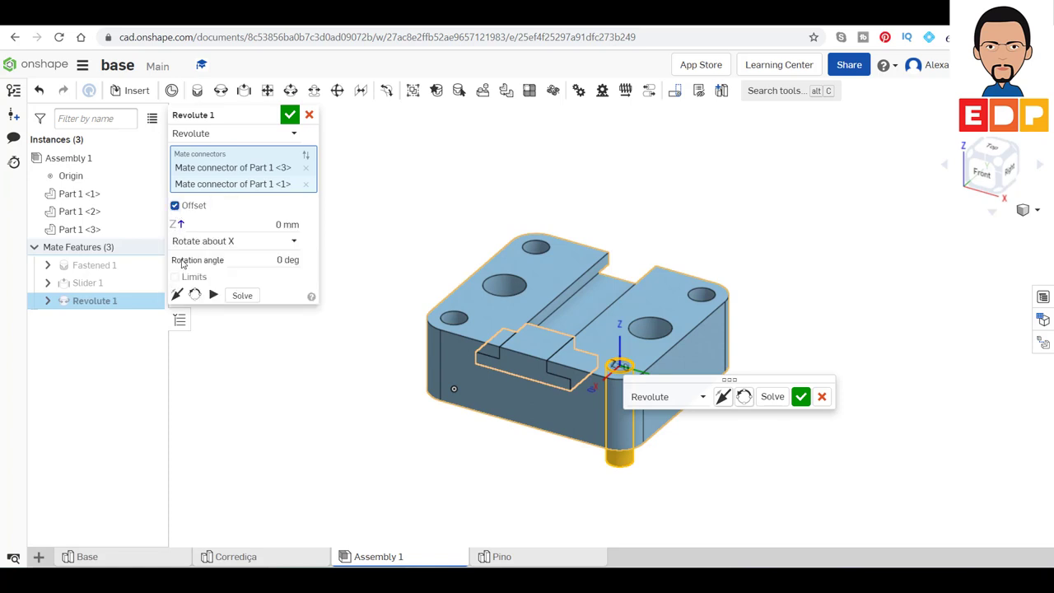
click(174, 276)
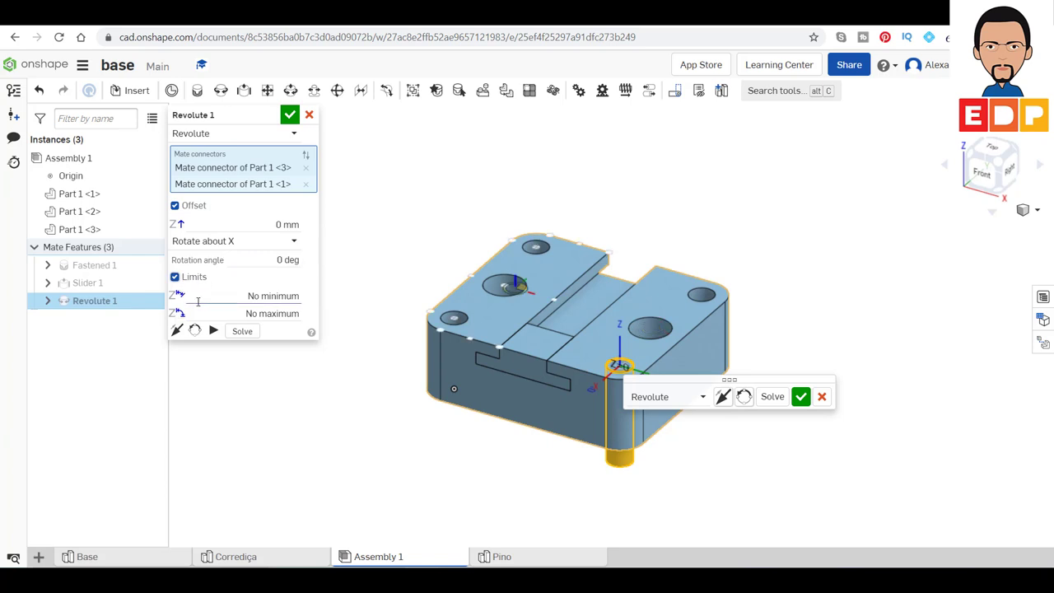
click(217, 297)
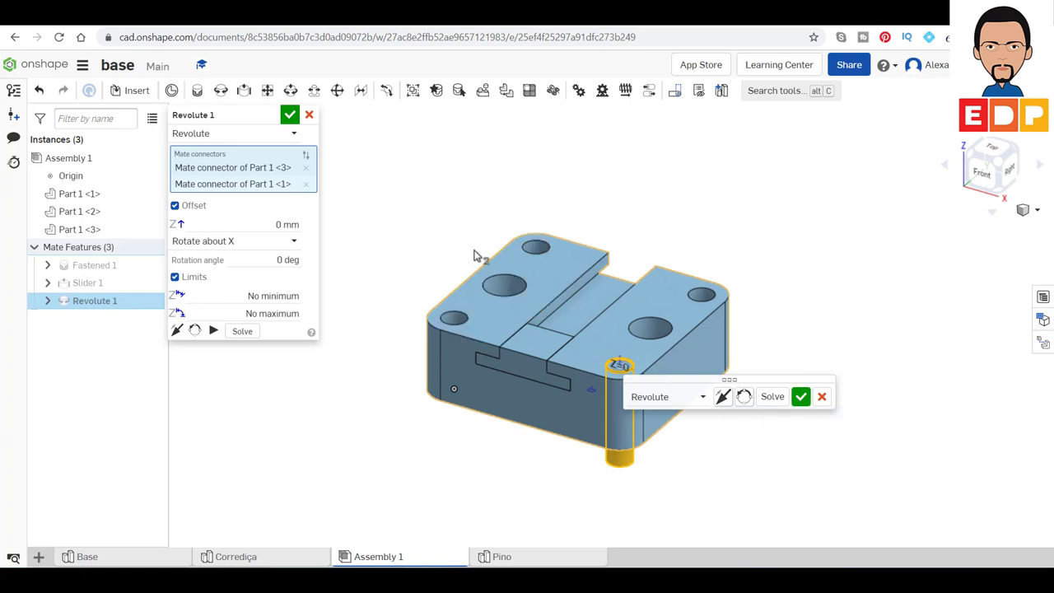
click(280, 296)
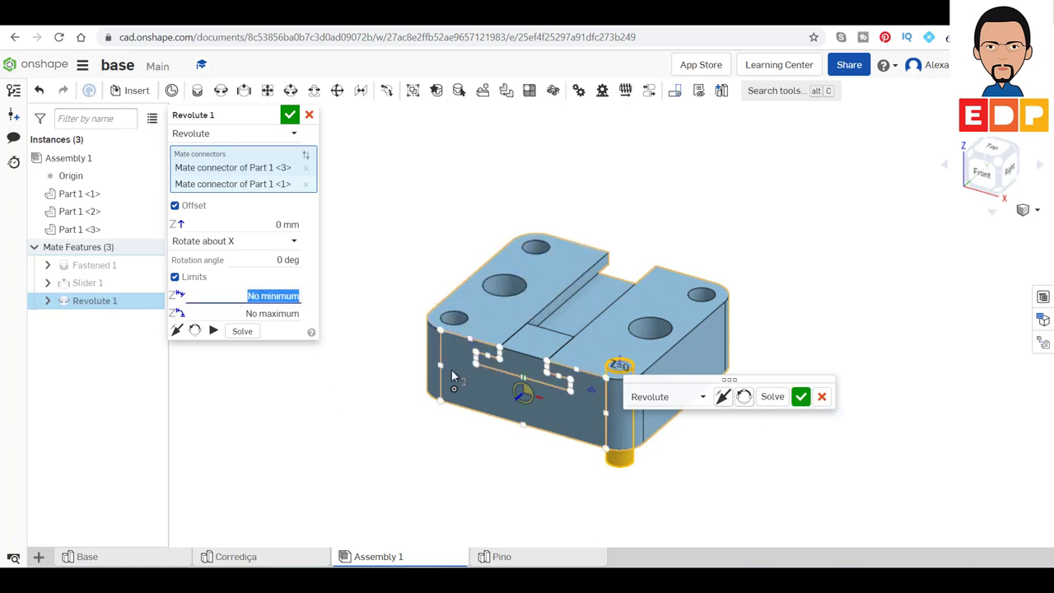
text(-5)
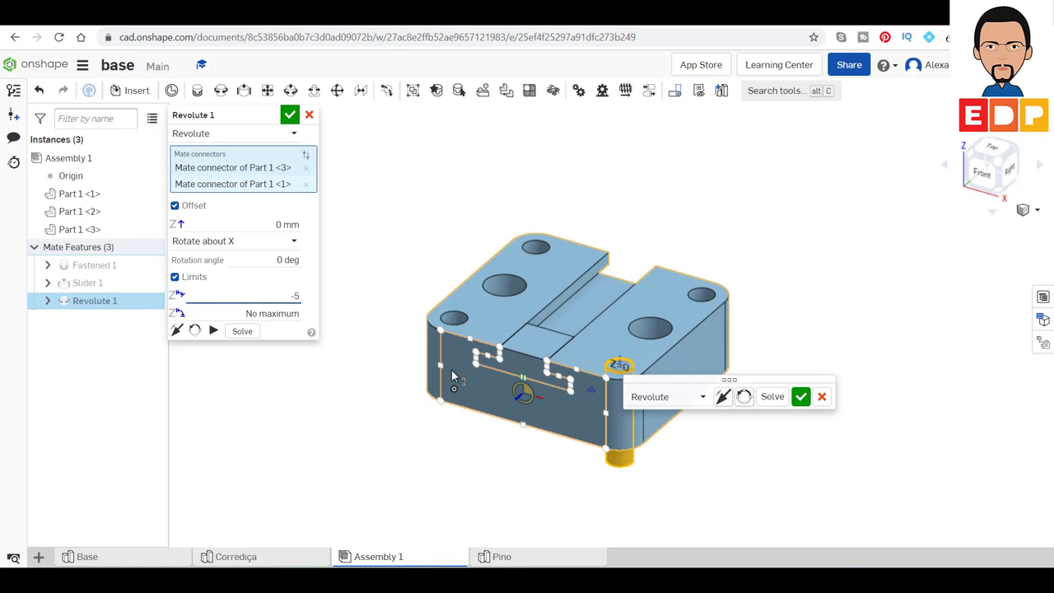
click(266, 315)
text(10)
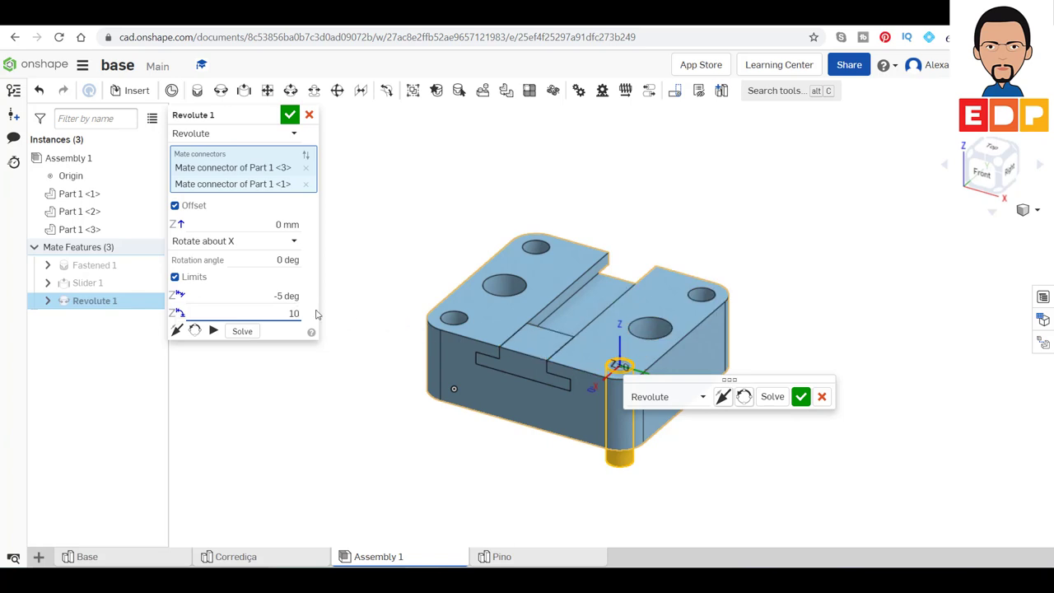
Step: Turn the limits and offset back off and commit Revolute 1
click(175, 278)
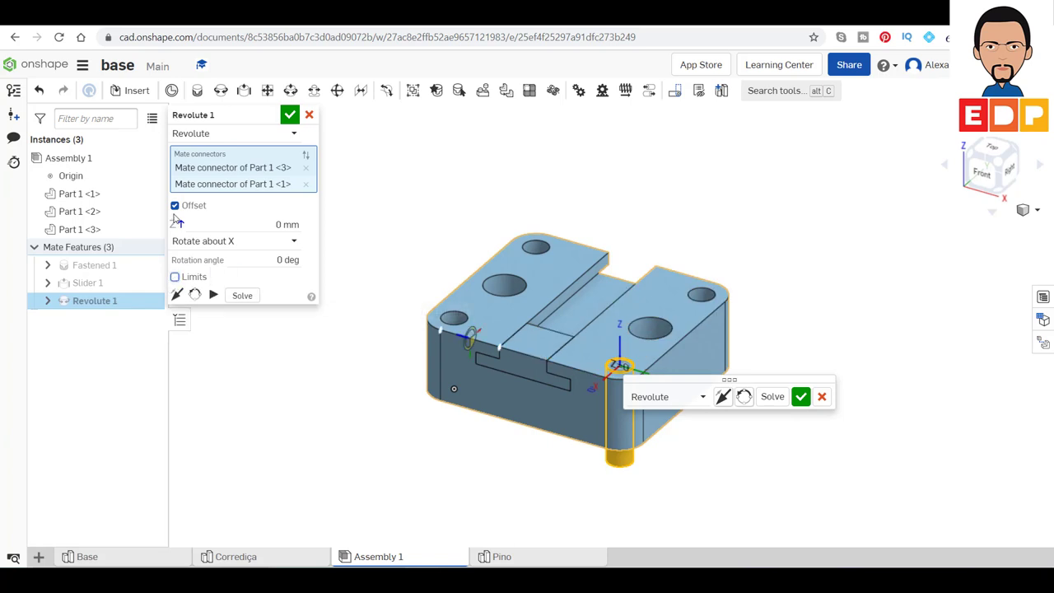
click(175, 205)
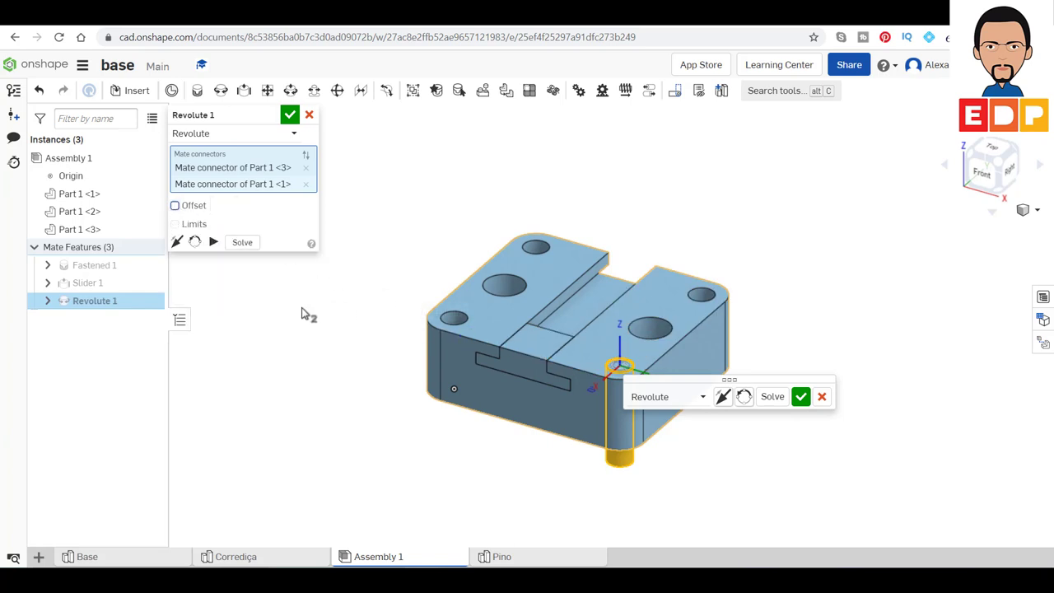
click(290, 117)
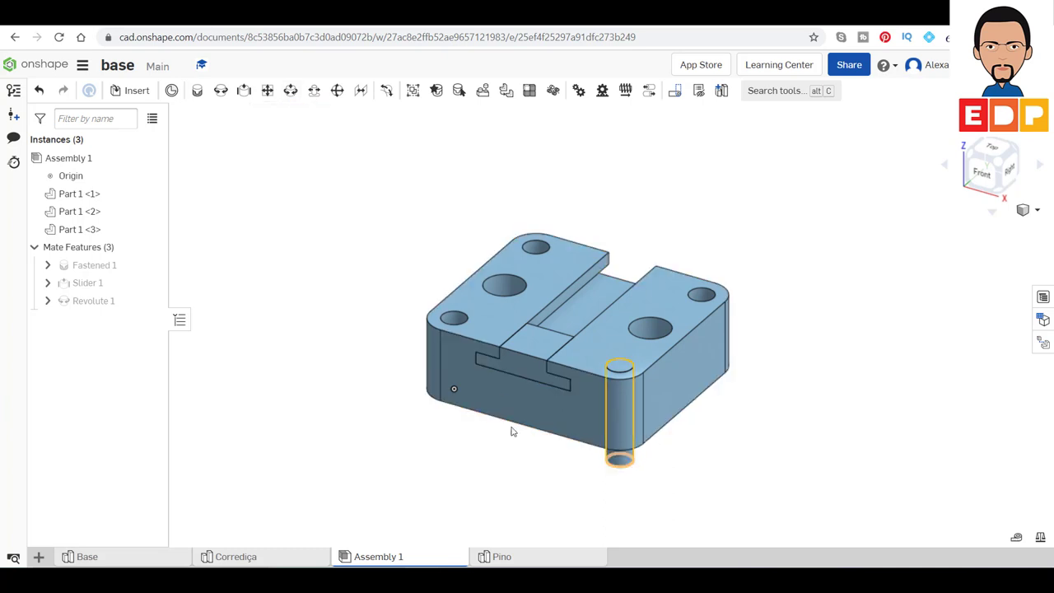
Step: Insert a fourth Pino pin into the assembly, placed in open space above the base
click(134, 92)
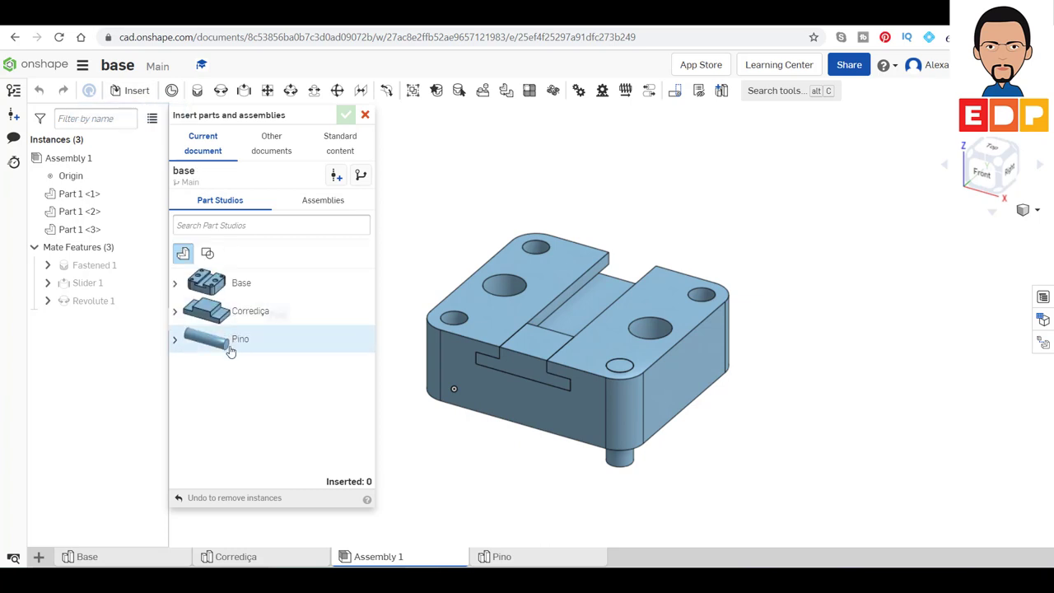
click(233, 342)
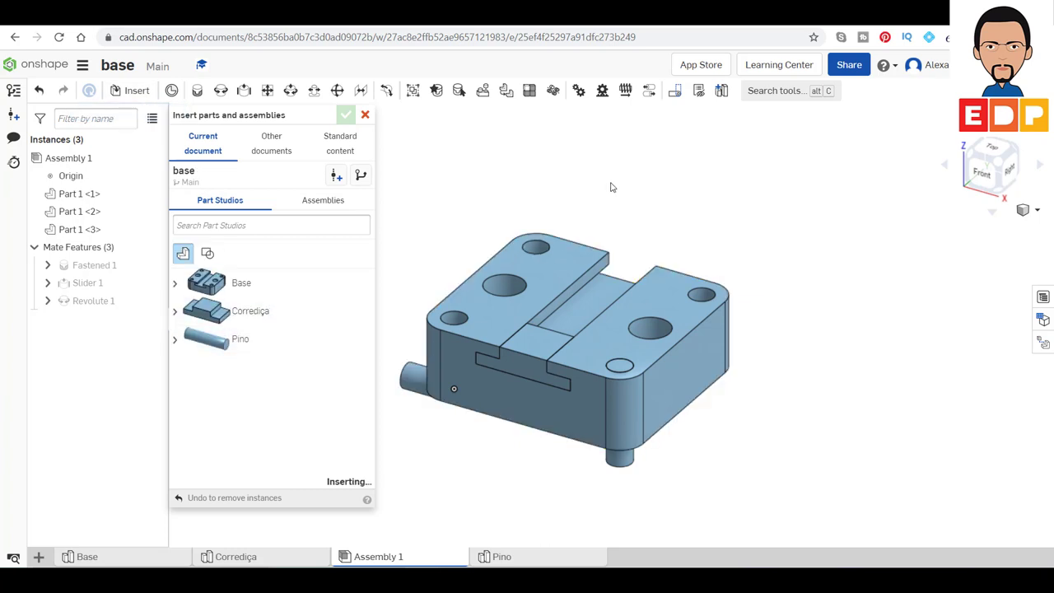
click(489, 146)
click(427, 192)
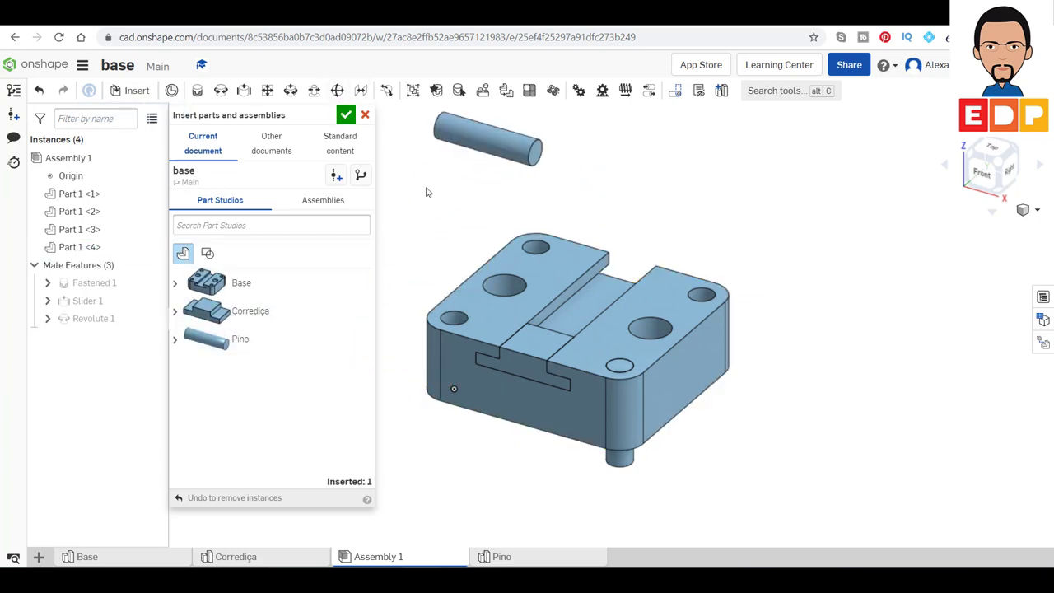
click(346, 115)
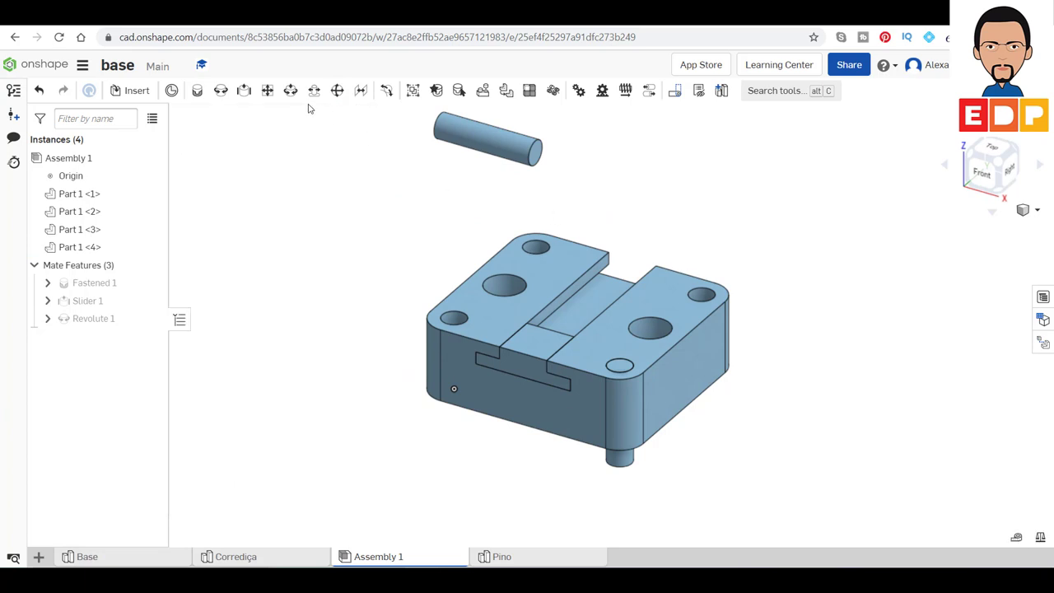
click(247, 92)
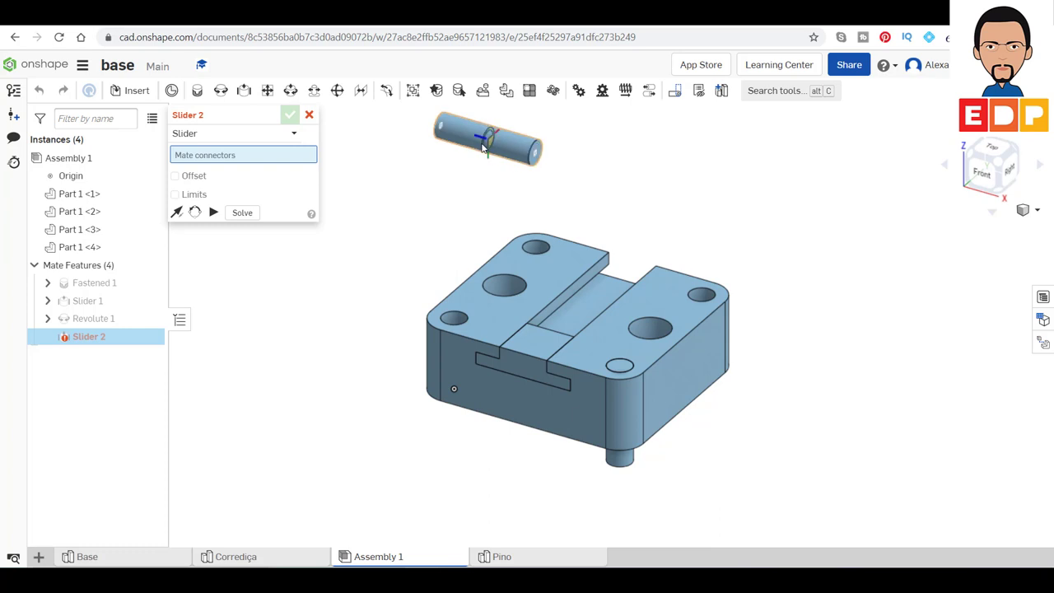
Step: Slider-mate the pin's middle connector to the small top hole, enabling offset and limits
click(484, 140)
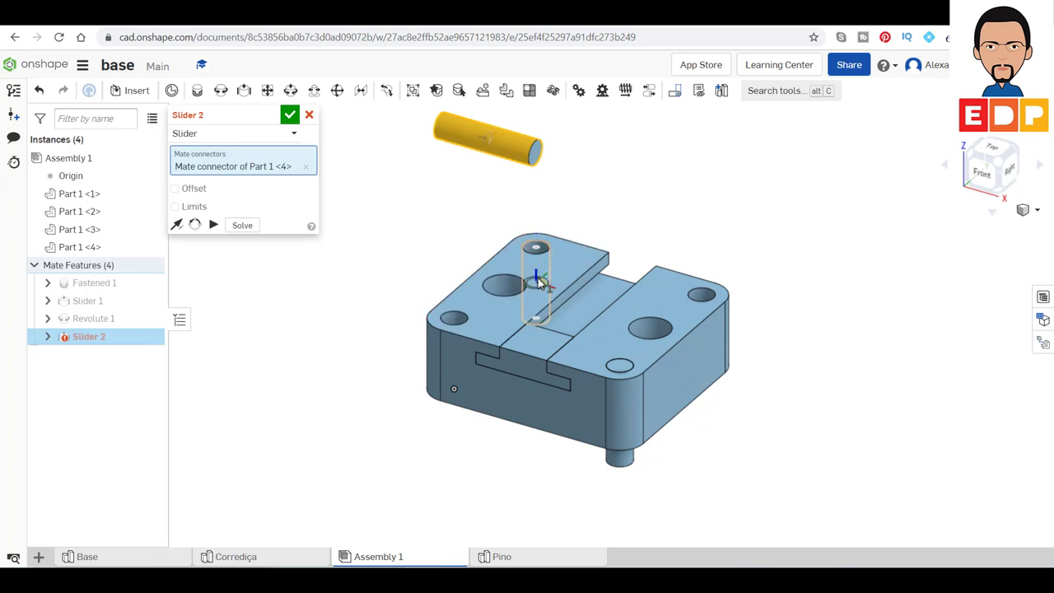
click(538, 282)
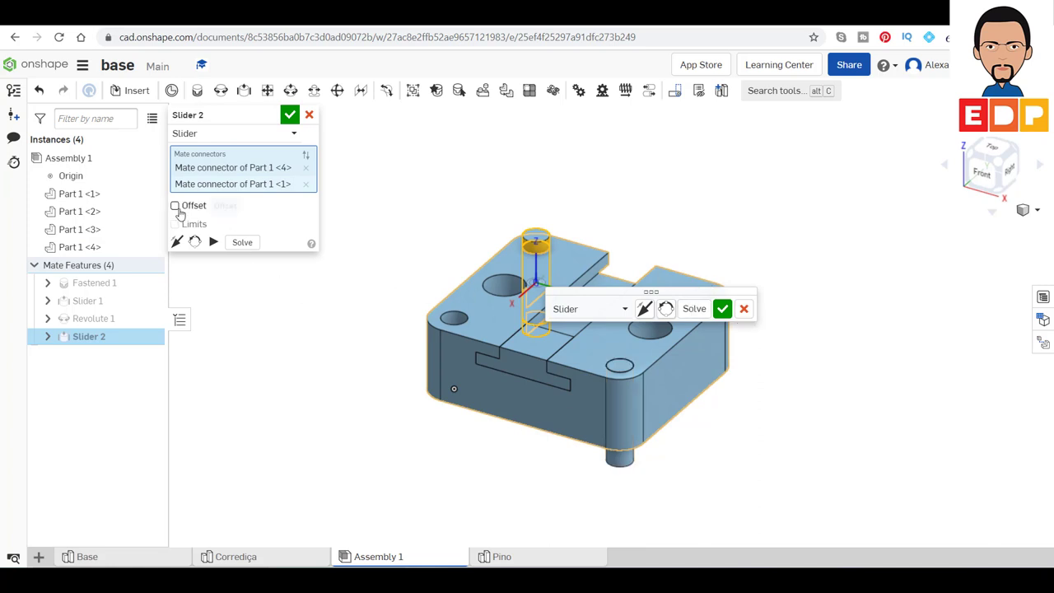
click(175, 206)
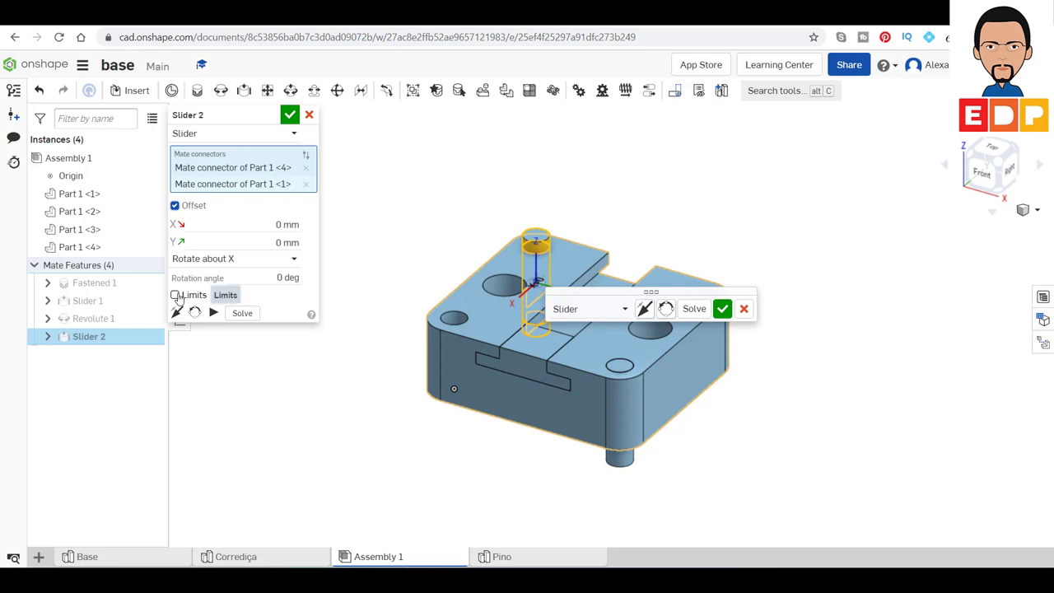
click(176, 295)
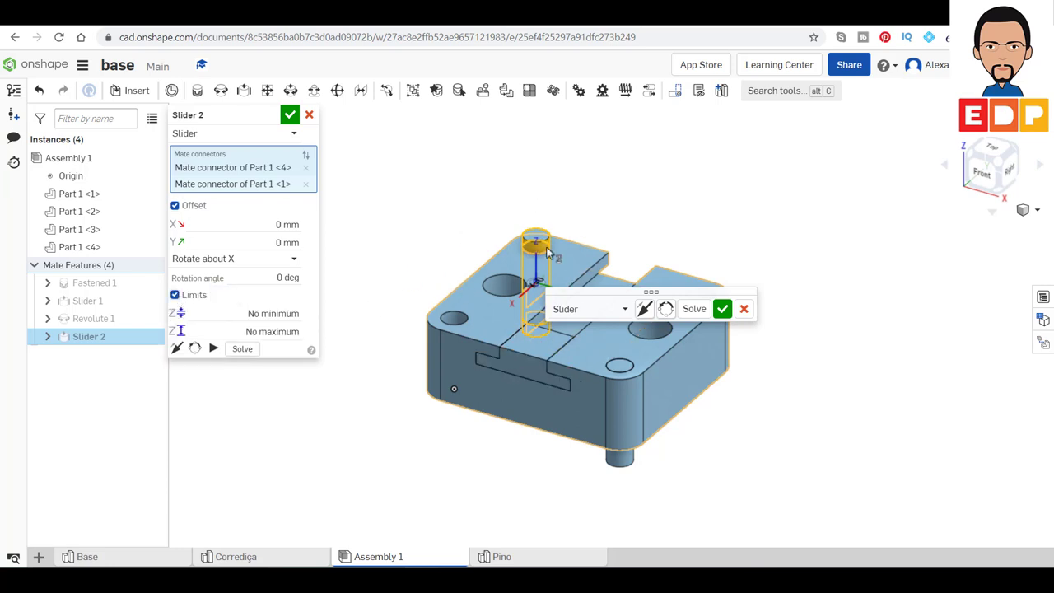
Step: Limit the slider travel from -5 mm to 20 mm, animate it, and commit Slider 2
click(272, 314)
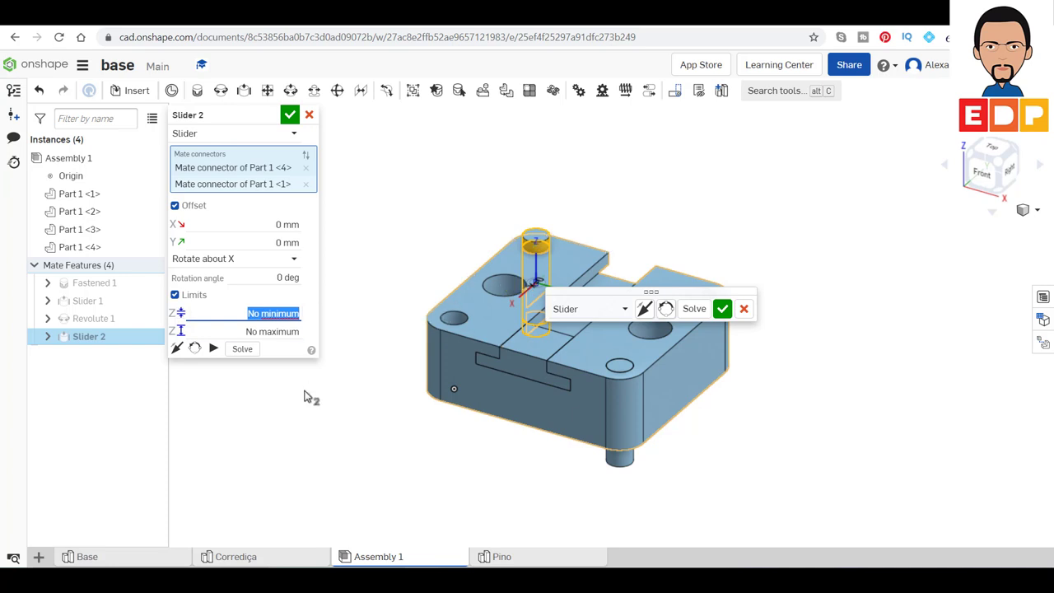
key(BackSpace)
text(-5)
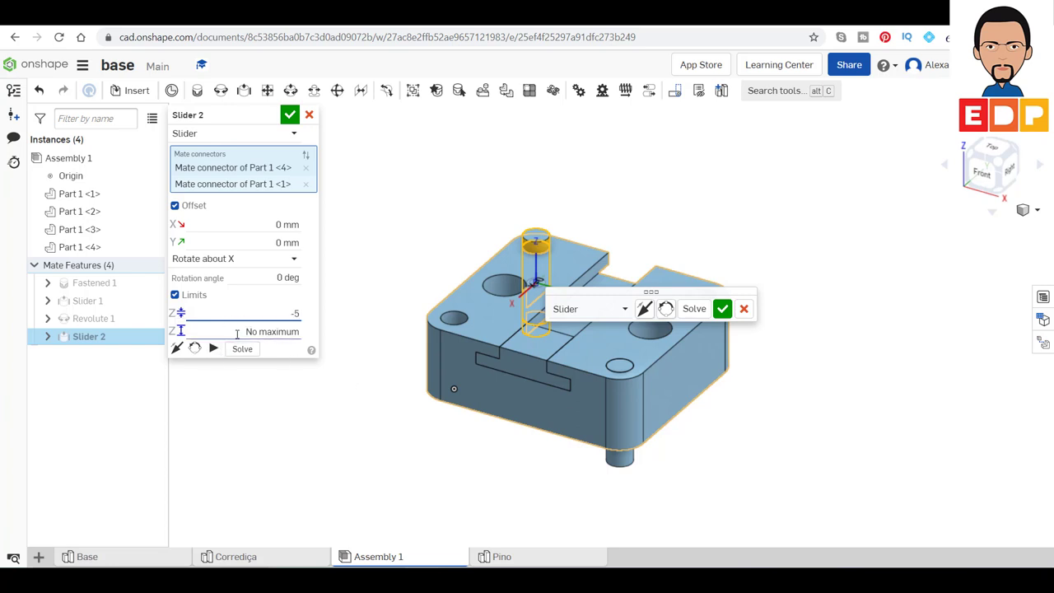
click(240, 334)
text(20)
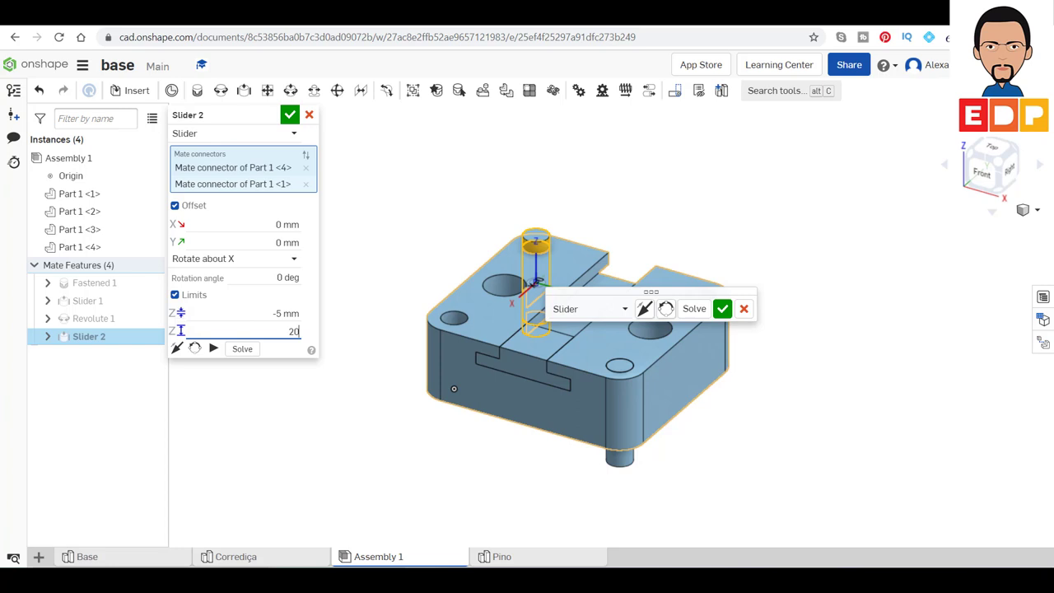
key(Return)
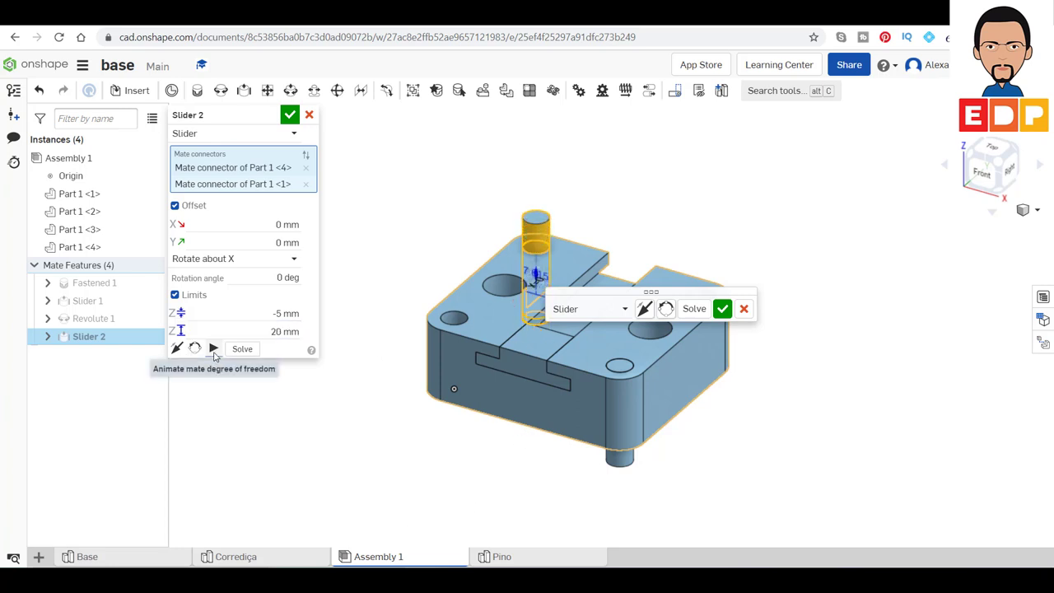
click(214, 349)
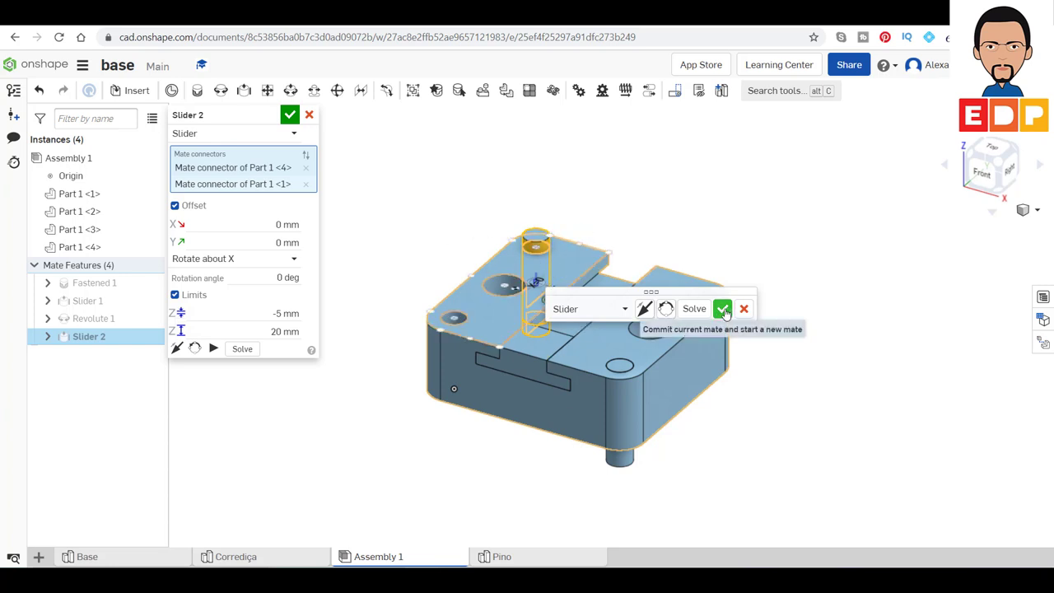
click(722, 309)
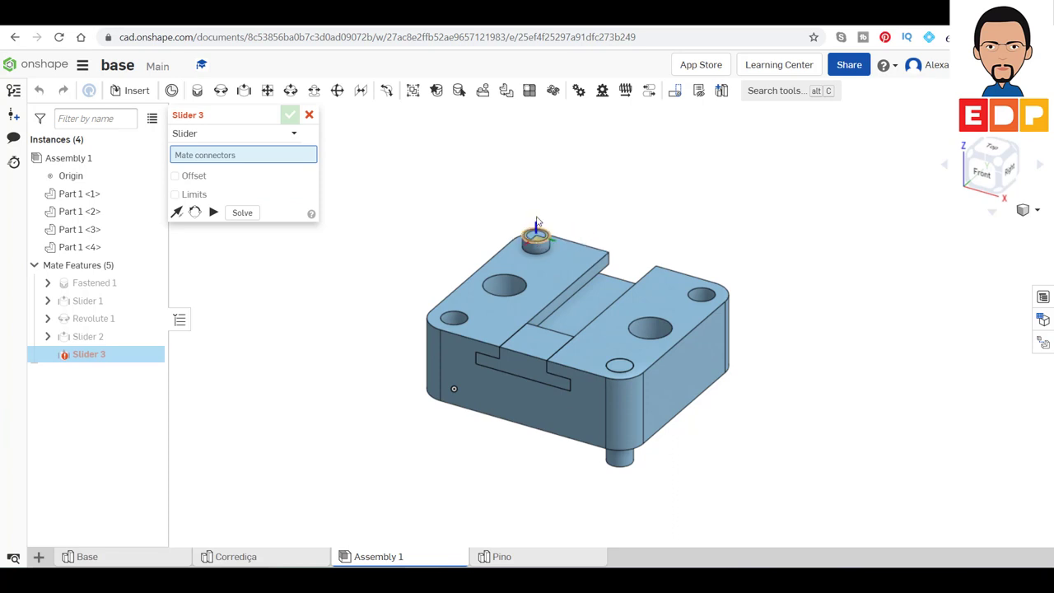
mouse_move(536, 221)
mouse_down()
mouse_move(537, 165)
mouse_move(539, 220)
mouse_up()
click(309, 115)
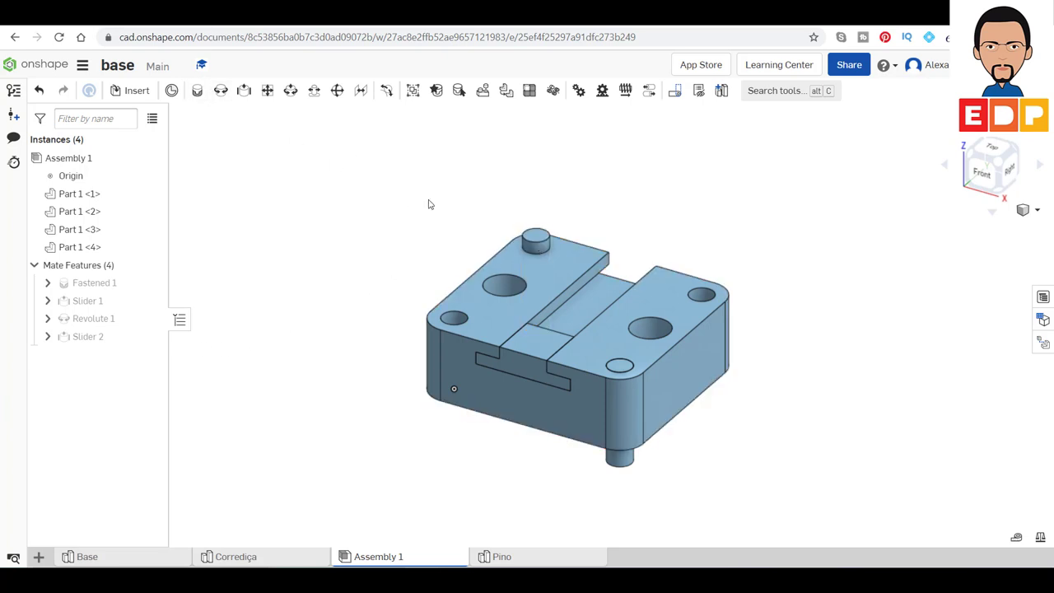
Step: Insert a fifth Pino pin (Part 1 <5>) and place it beside the base
click(131, 90)
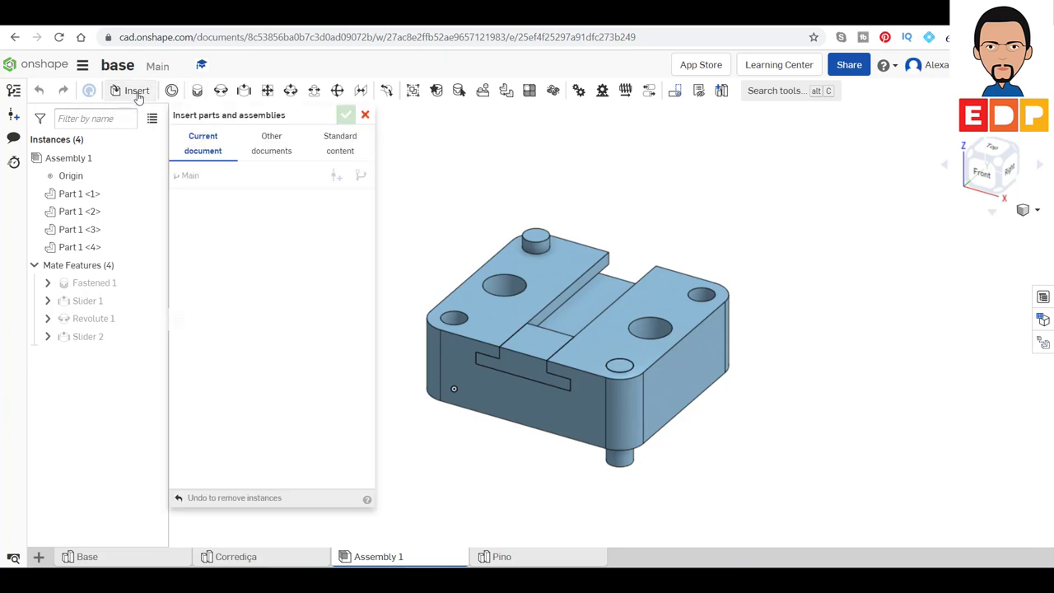
click(235, 346)
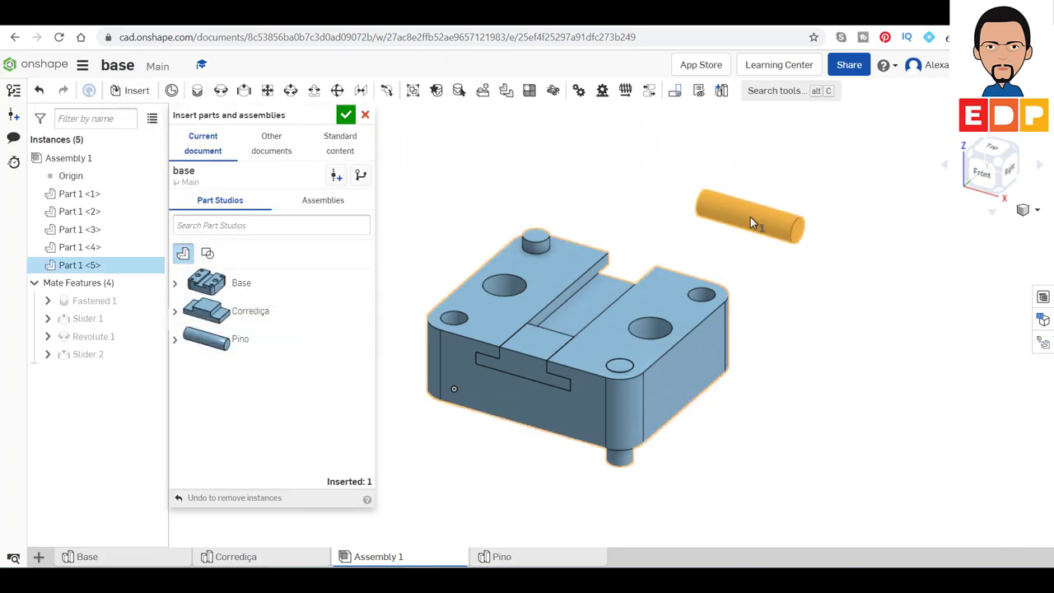
click(751, 217)
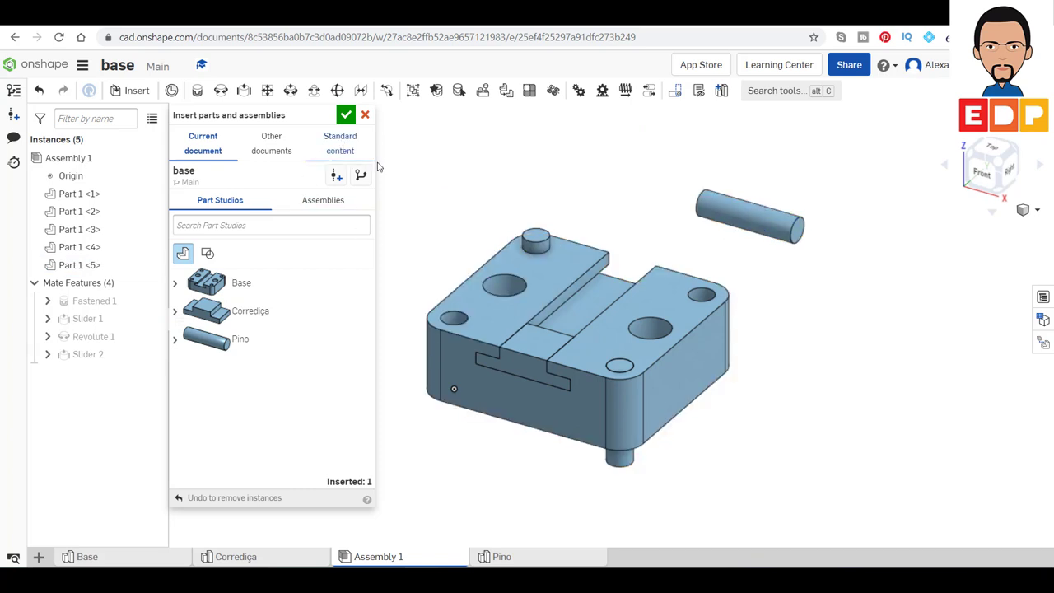
click(346, 115)
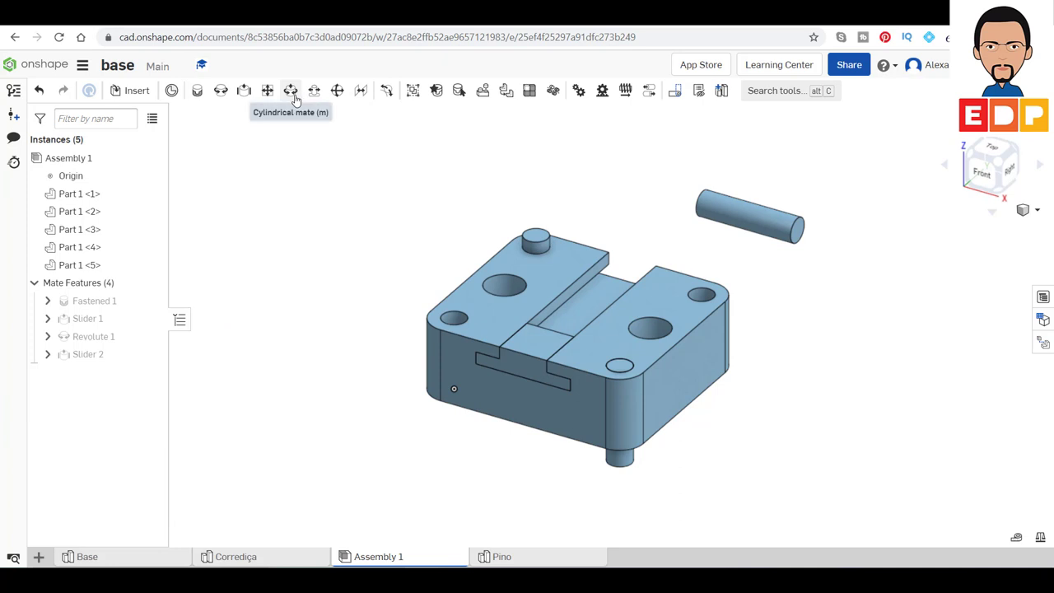
mouse_move(290, 91)
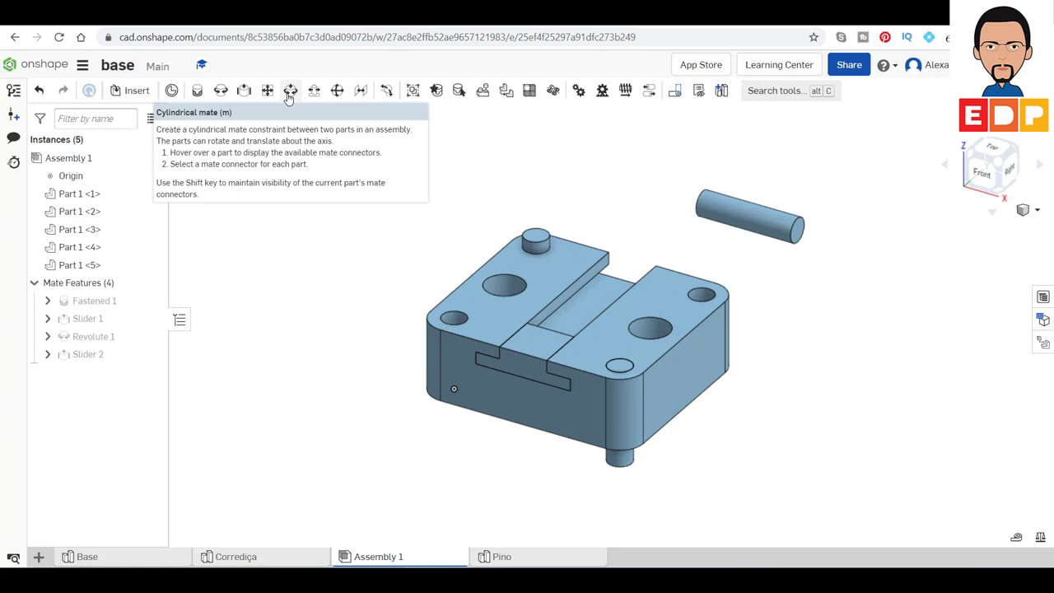
Step: Create a cylindrical mate from the pin's connector to the slider's small corner hole
click(289, 94)
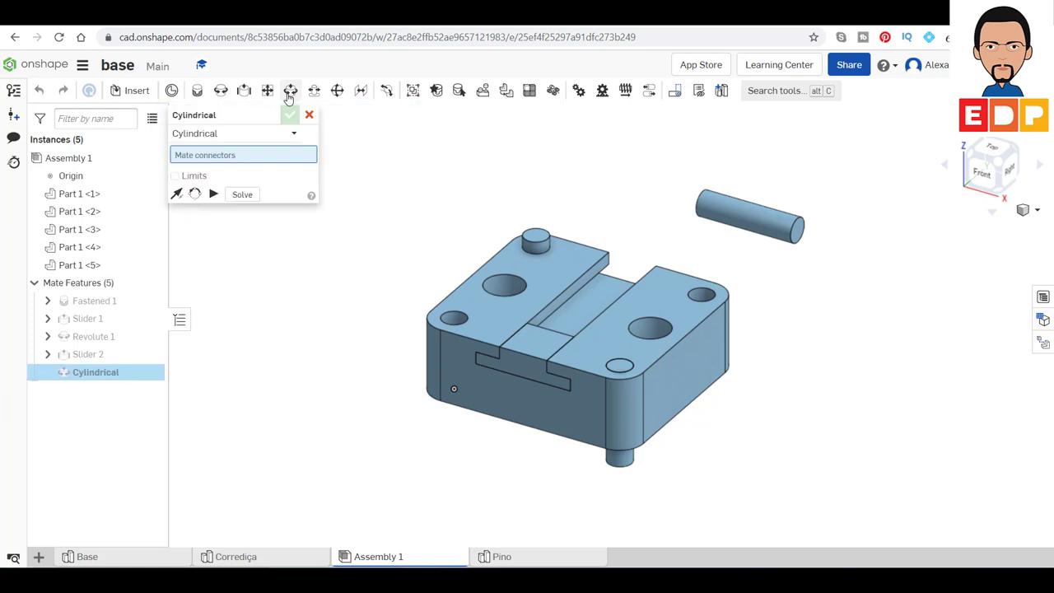
click(745, 216)
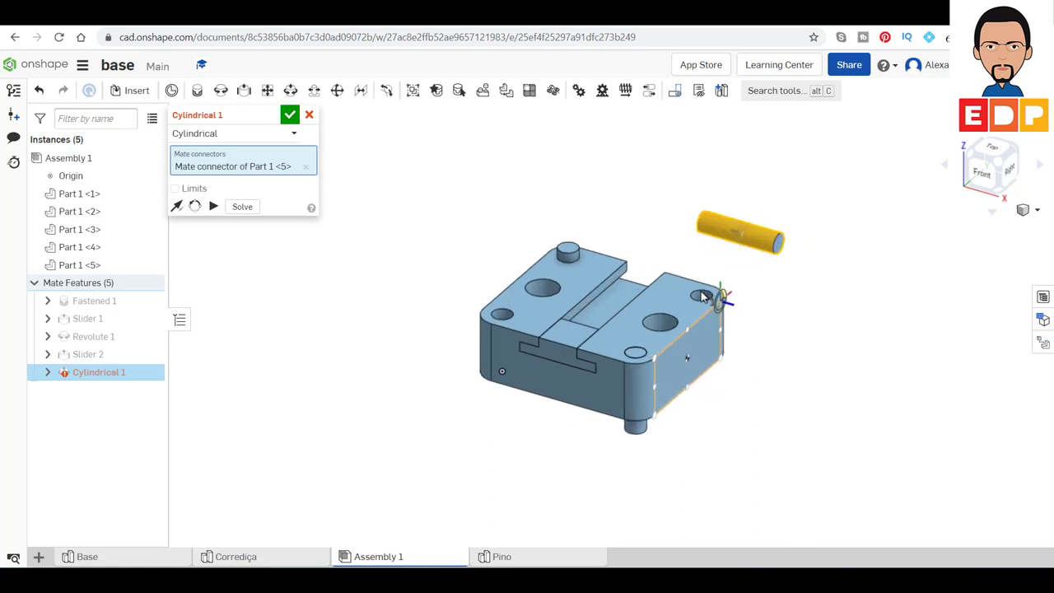
scroll(704, 297, up, 3)
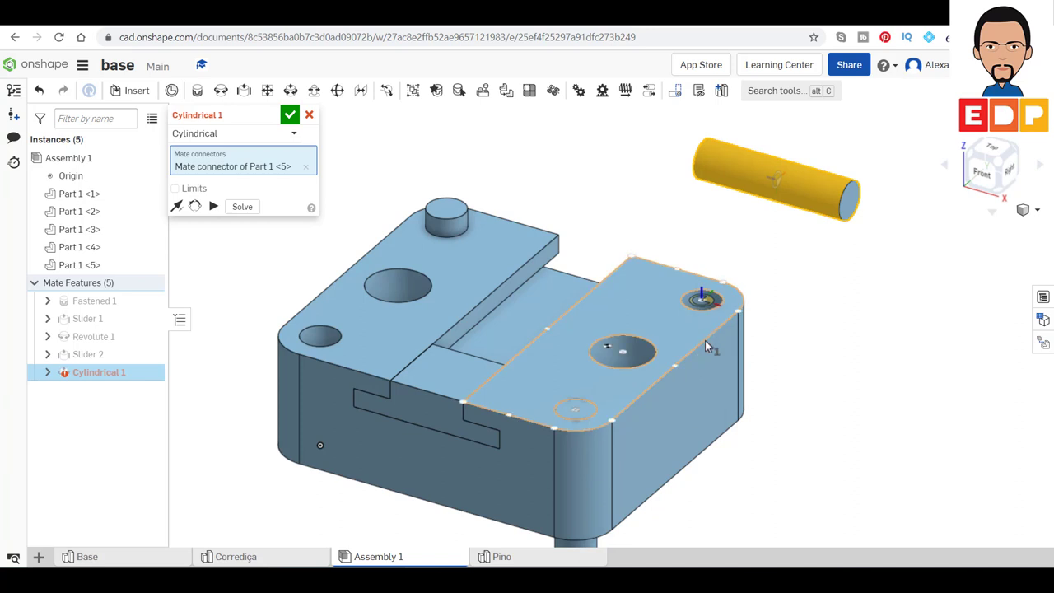
scroll(706, 309, up, 2)
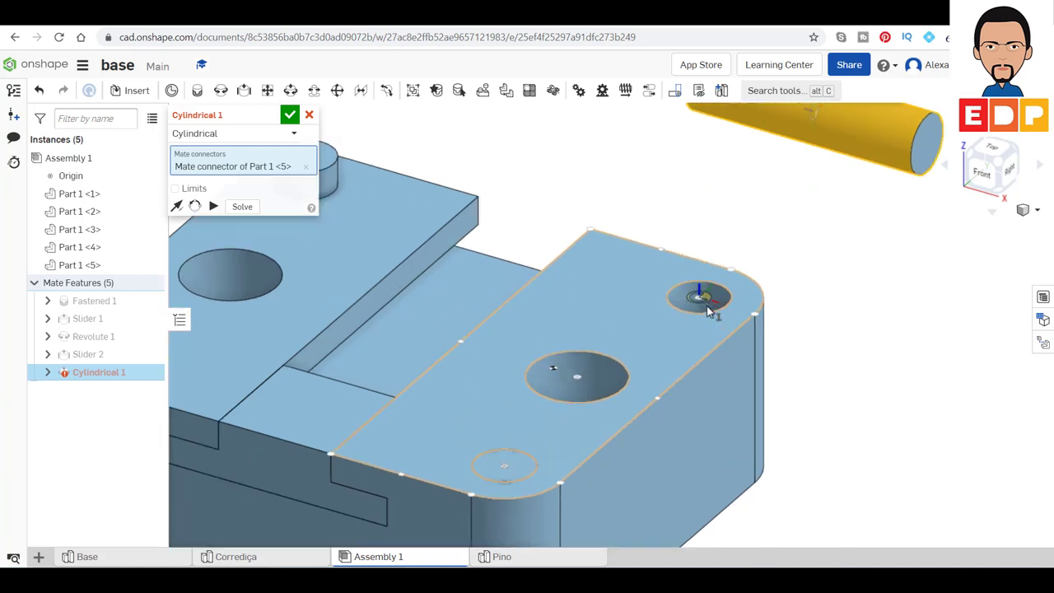
scroll(707, 310, up, 1)
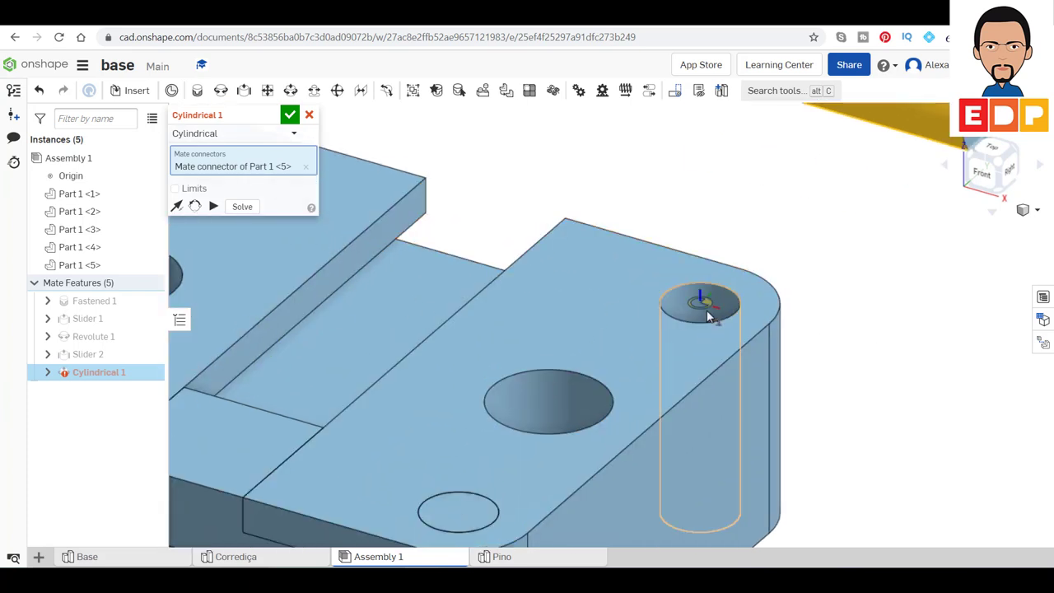
click(714, 407)
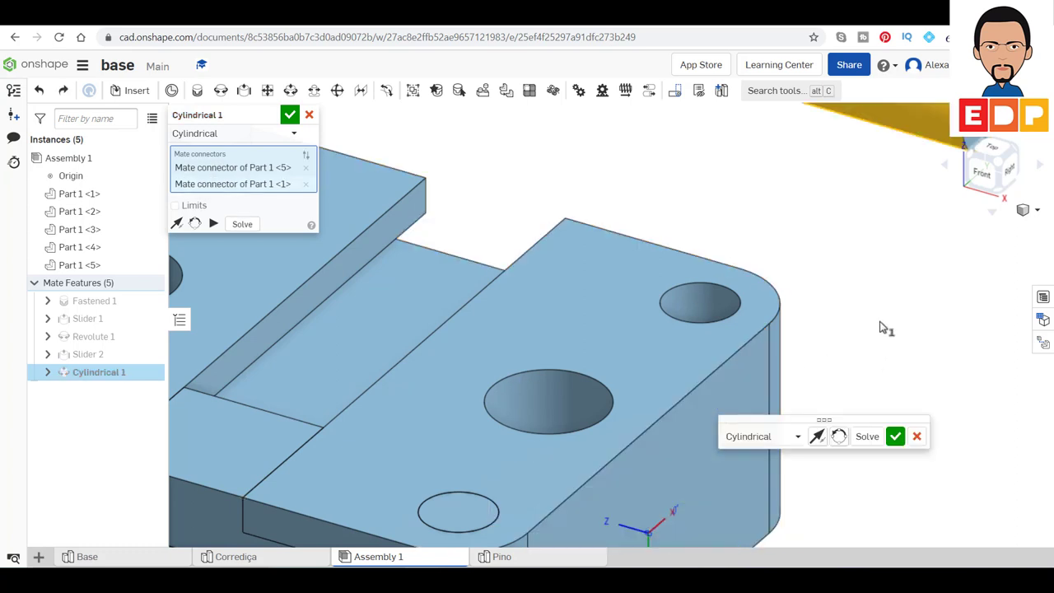
key(ctrl+z)
scroll(864, 274, up, 3)
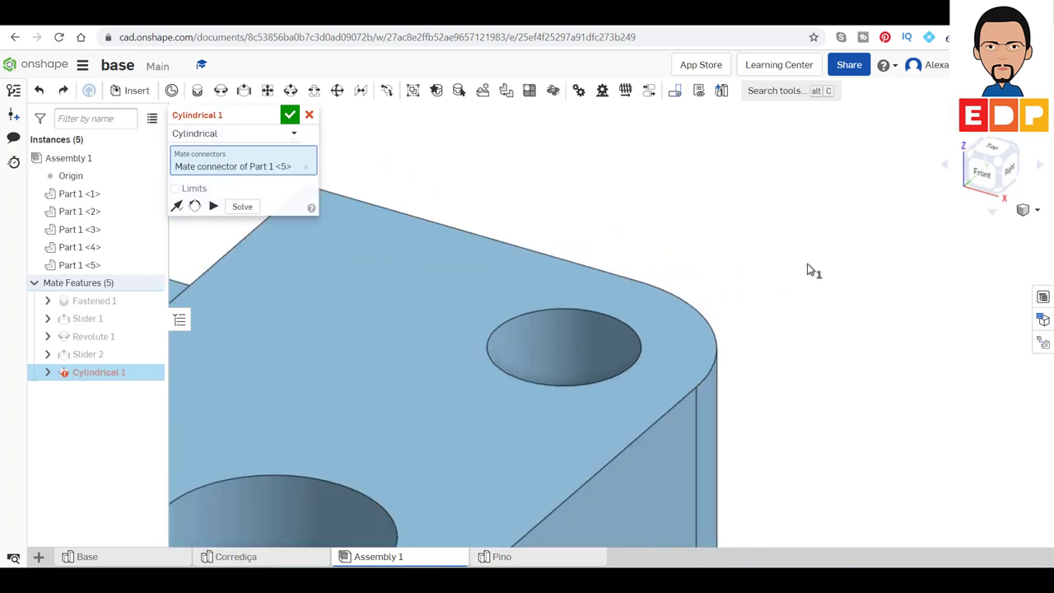
scroll(815, 272, down, 2)
scroll(831, 271, down, 3)
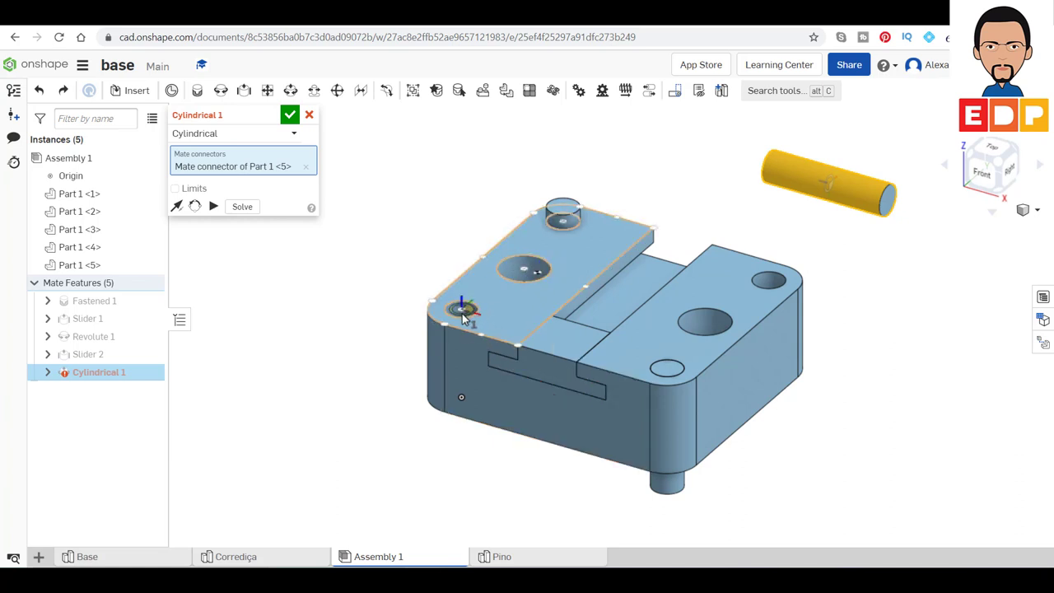
click(462, 314)
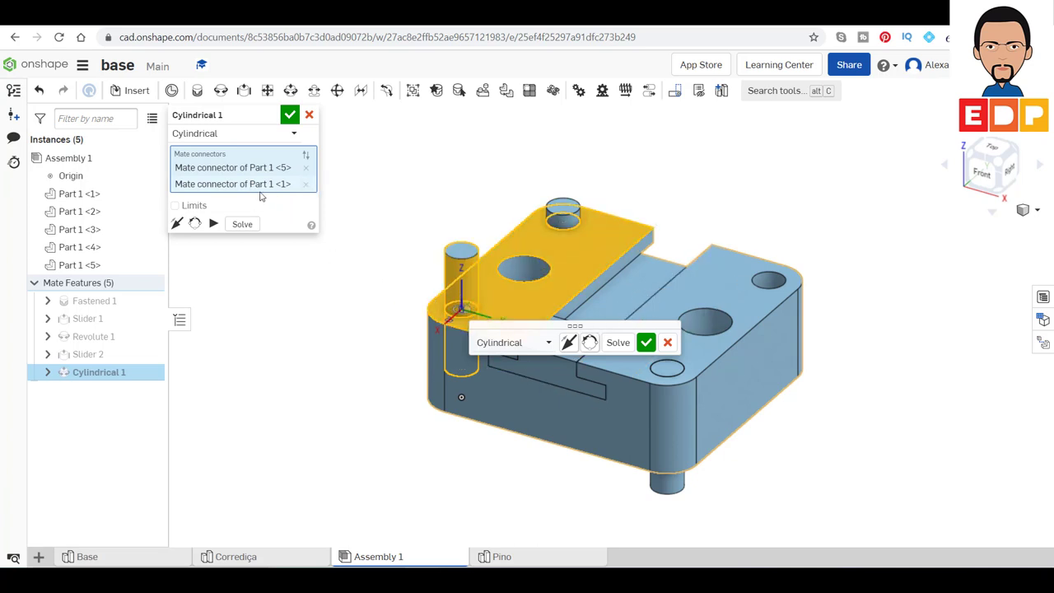
Step: Enable limits with Z minimum -20 mm and maximum 0 mm, then animate
click(175, 206)
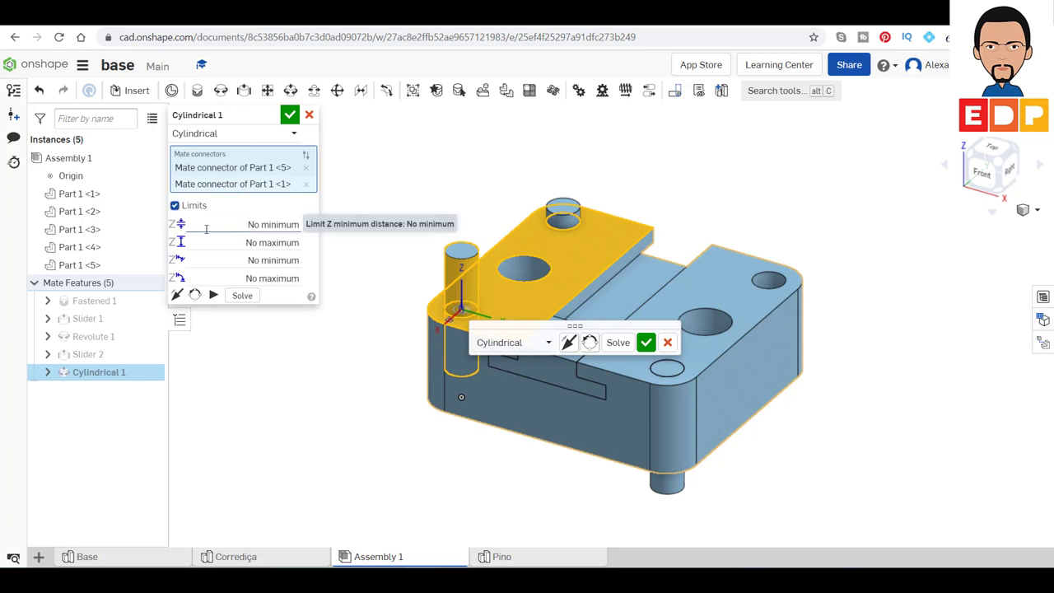
click(237, 225)
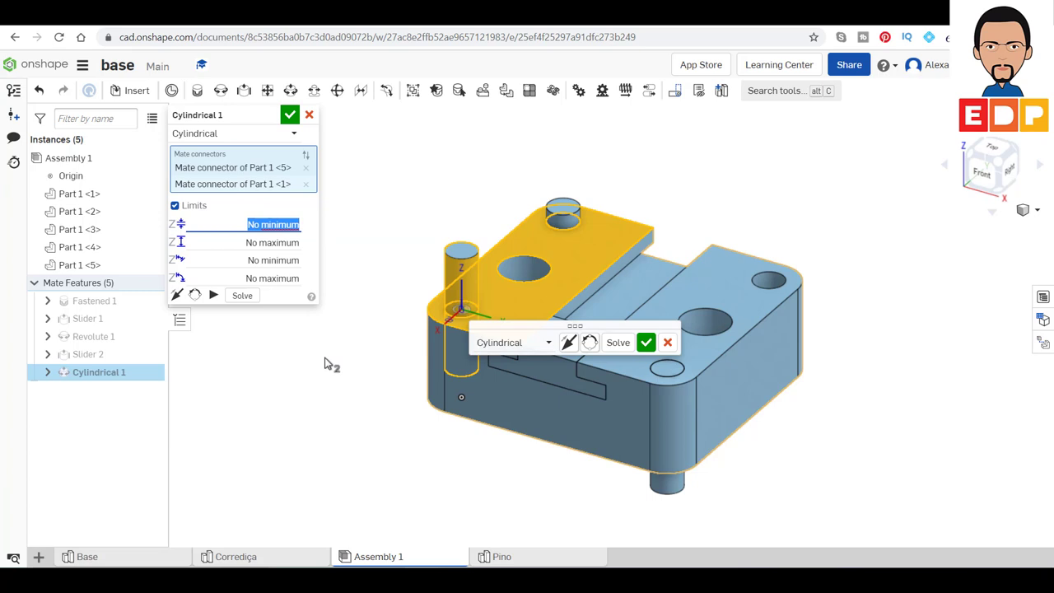
text(20)
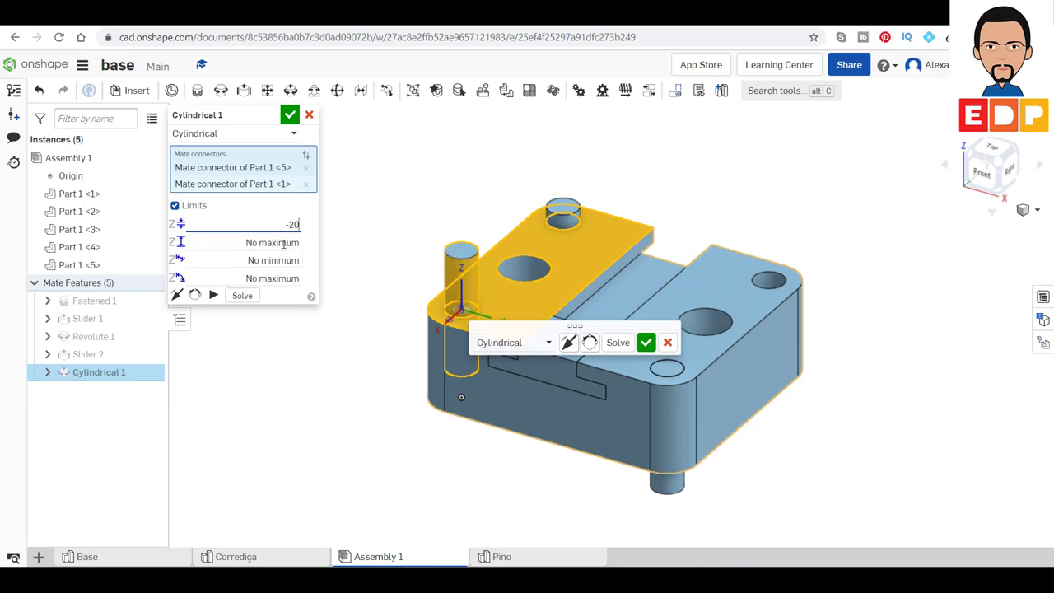
click(282, 243)
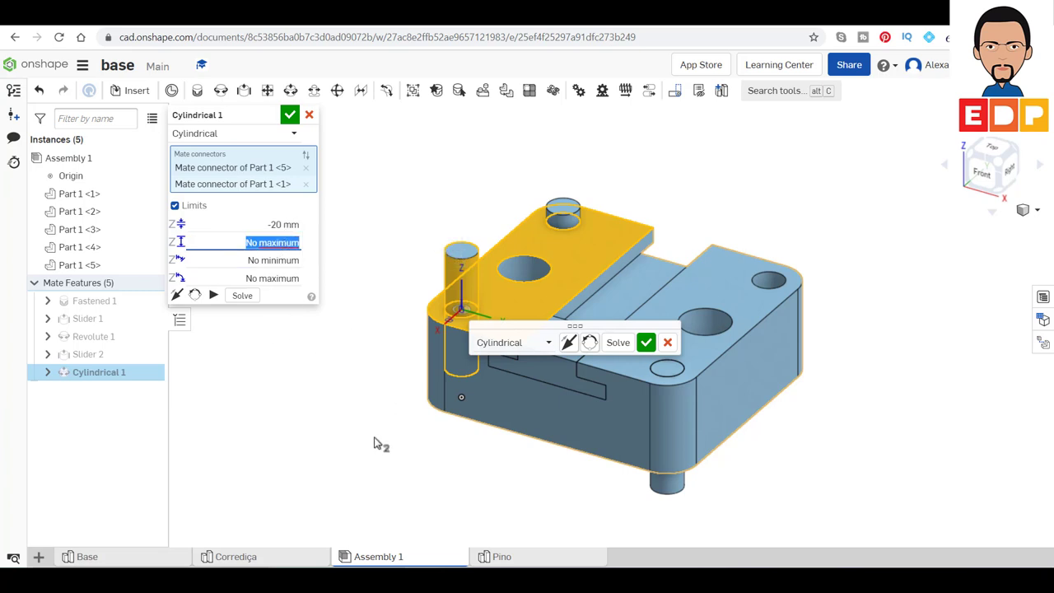
text(0)
key(Tab)
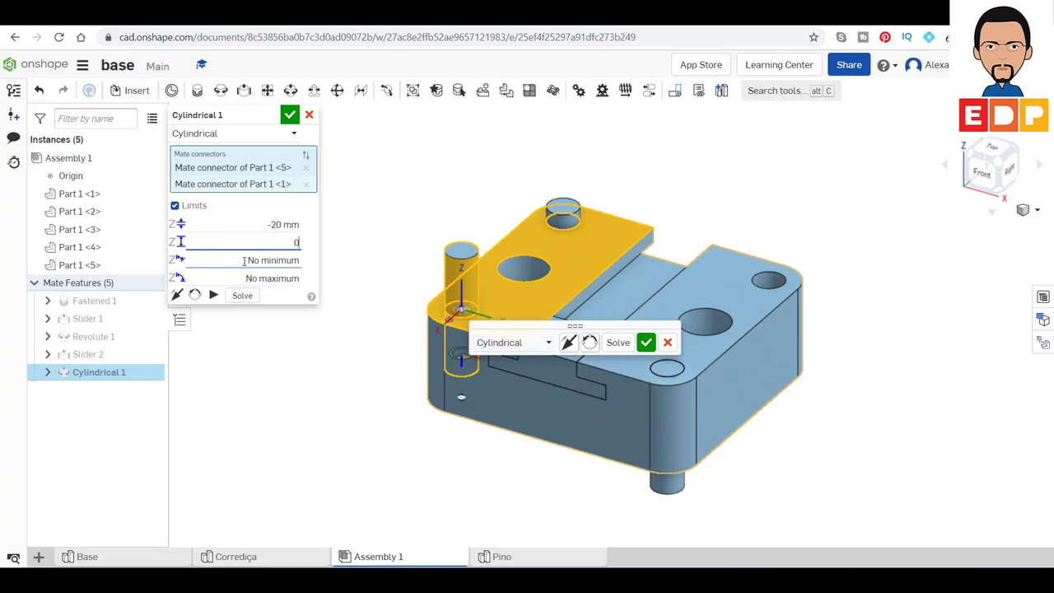
click(214, 296)
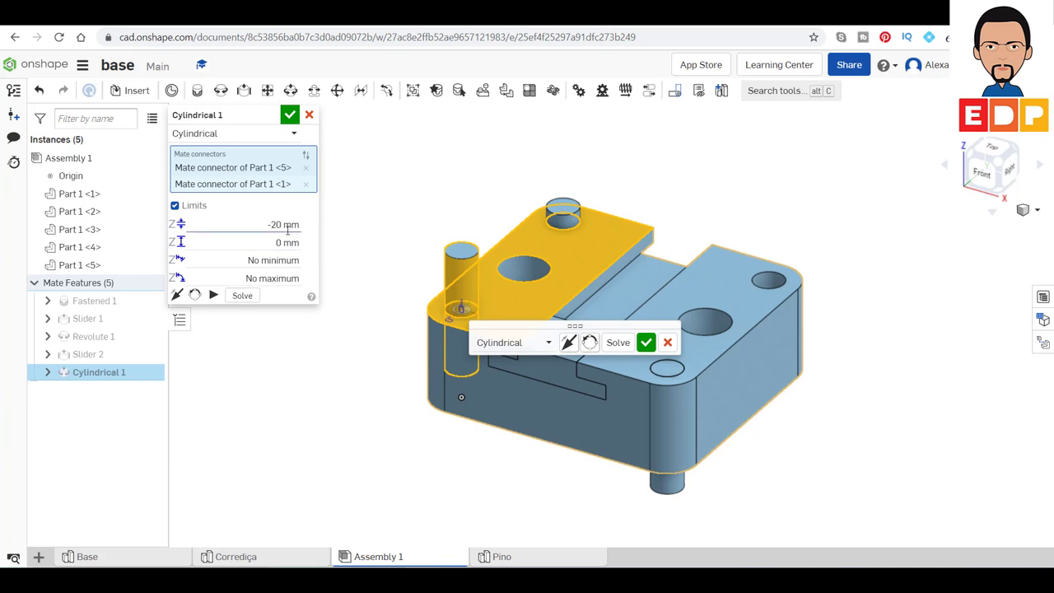
Step: Try Z limits of 0 mm to 40 mm and animate the pin
click(284, 224)
text(0)
click(277, 242)
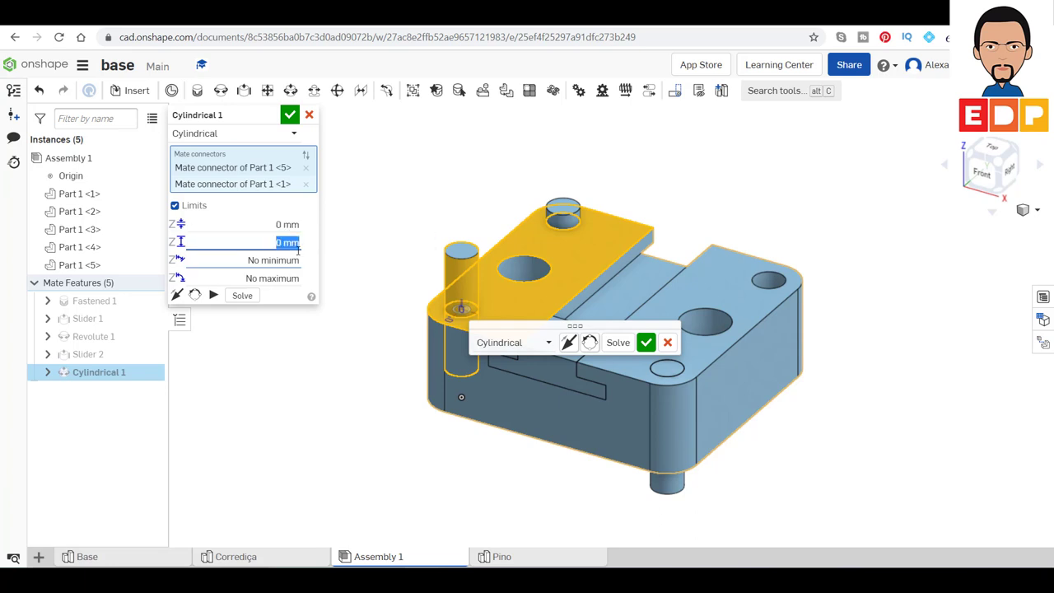
text(40)
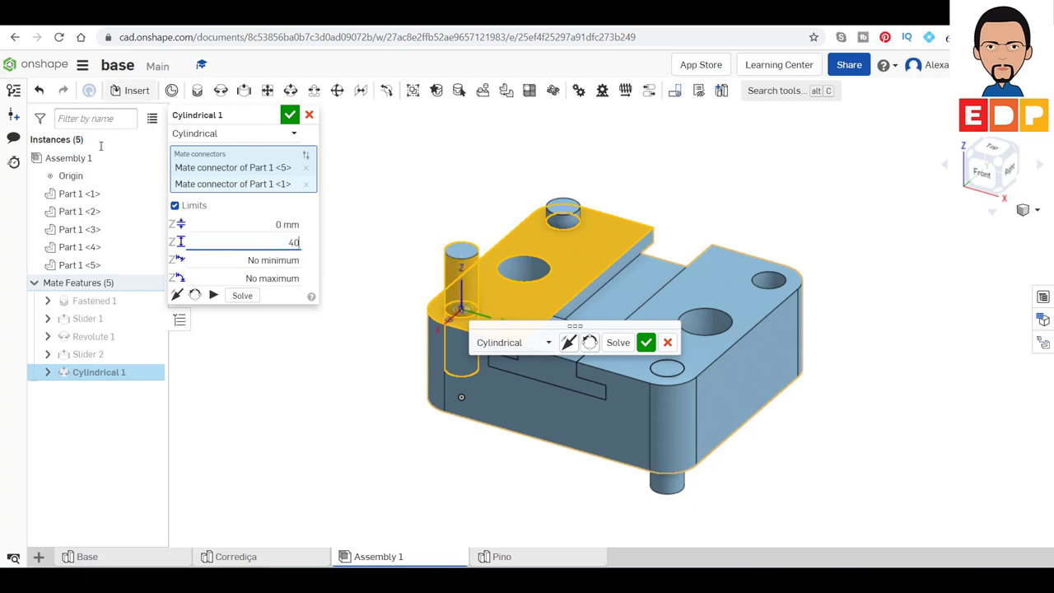
click(239, 295)
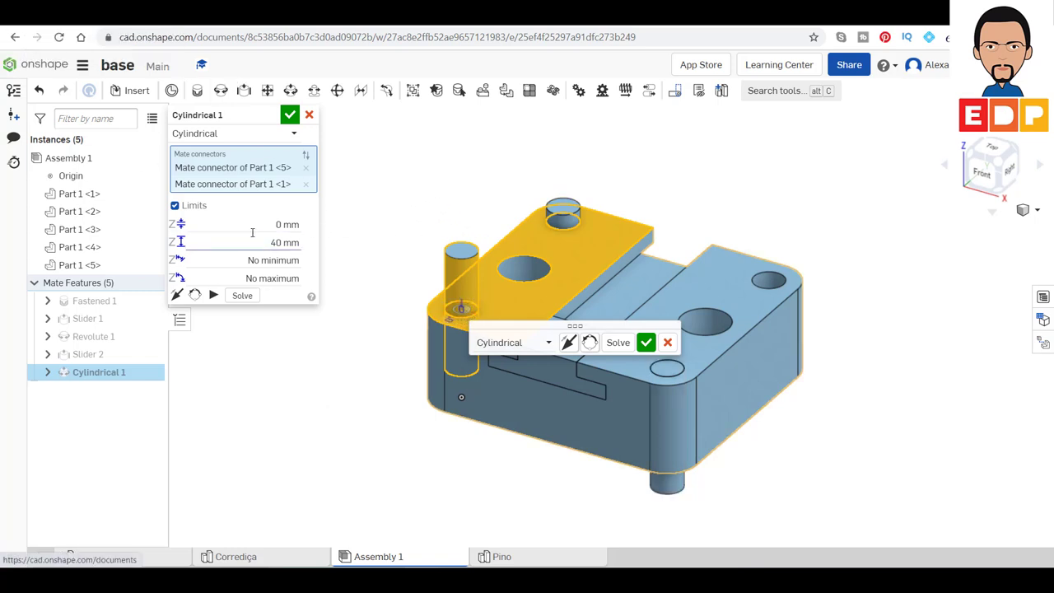
click(285, 242)
click(214, 295)
Step: Restore the Z limits to -20 mm and 0 mm and animate again
click(278, 225)
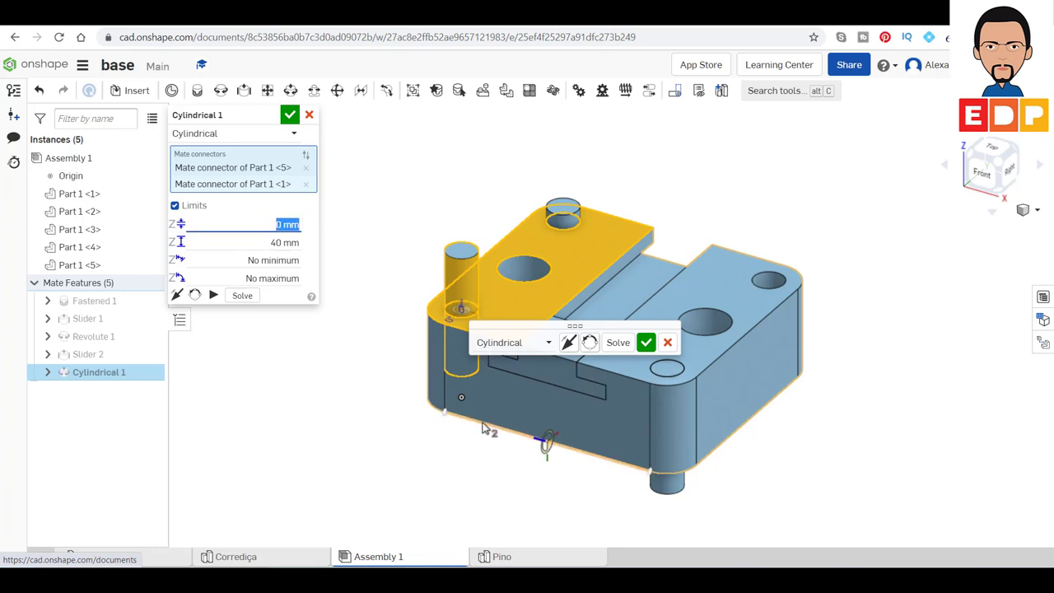
key(BackSpace)
text(-20)
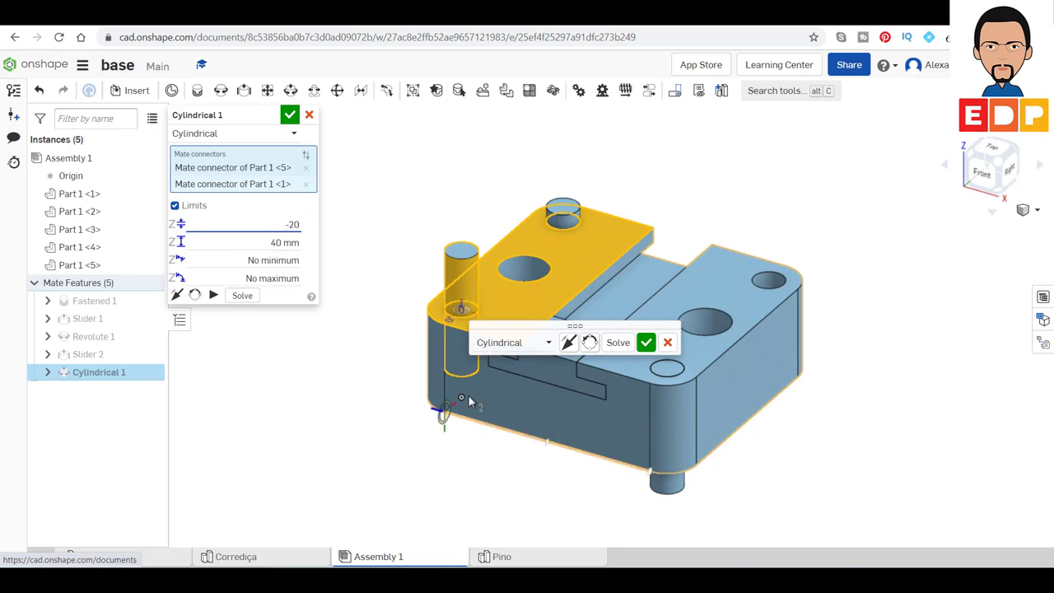
click(274, 243)
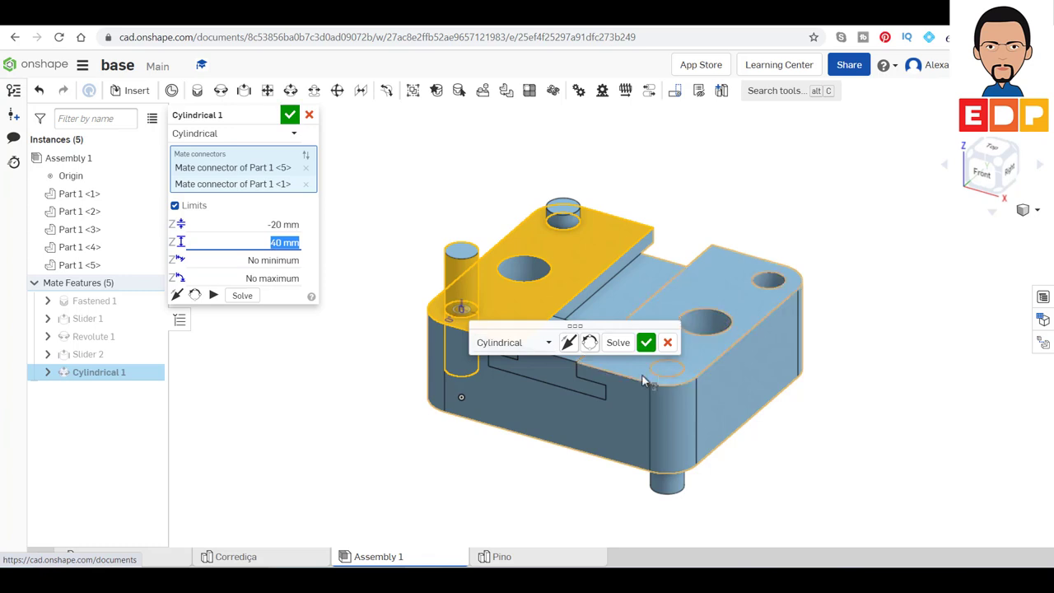
text(0)
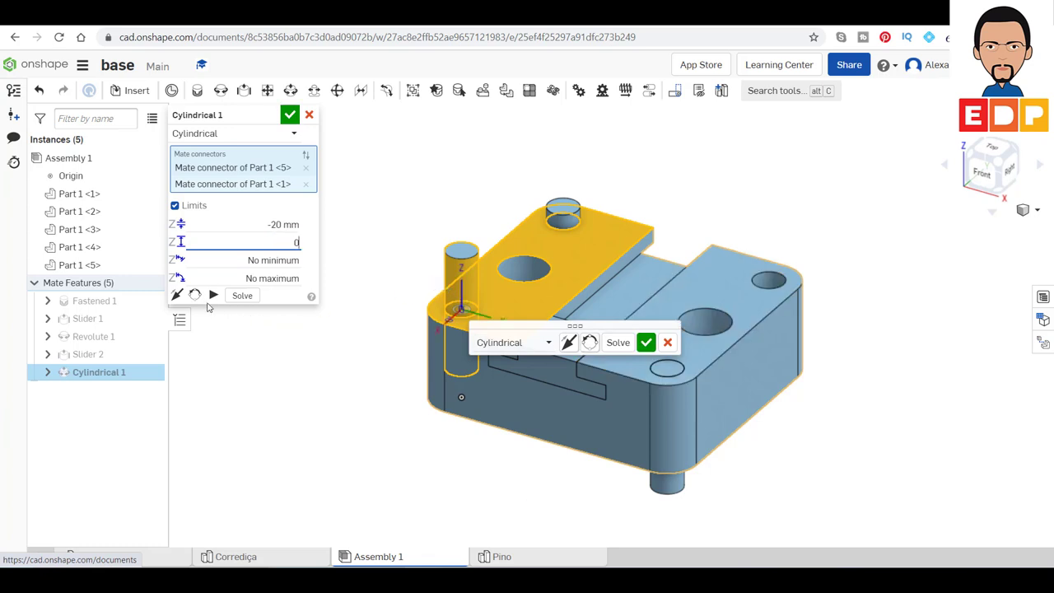
click(213, 295)
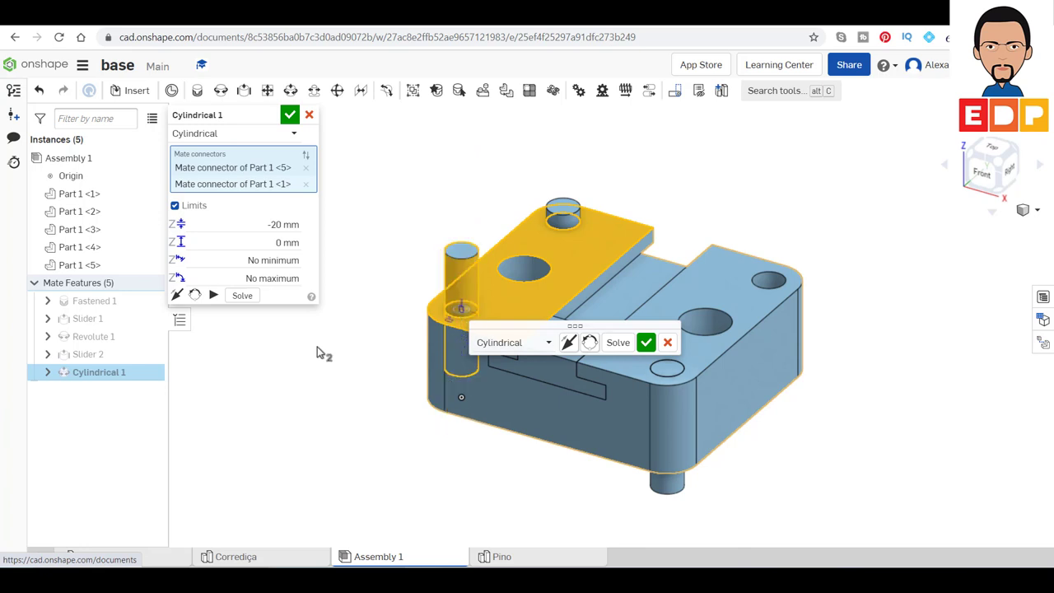
click(213, 295)
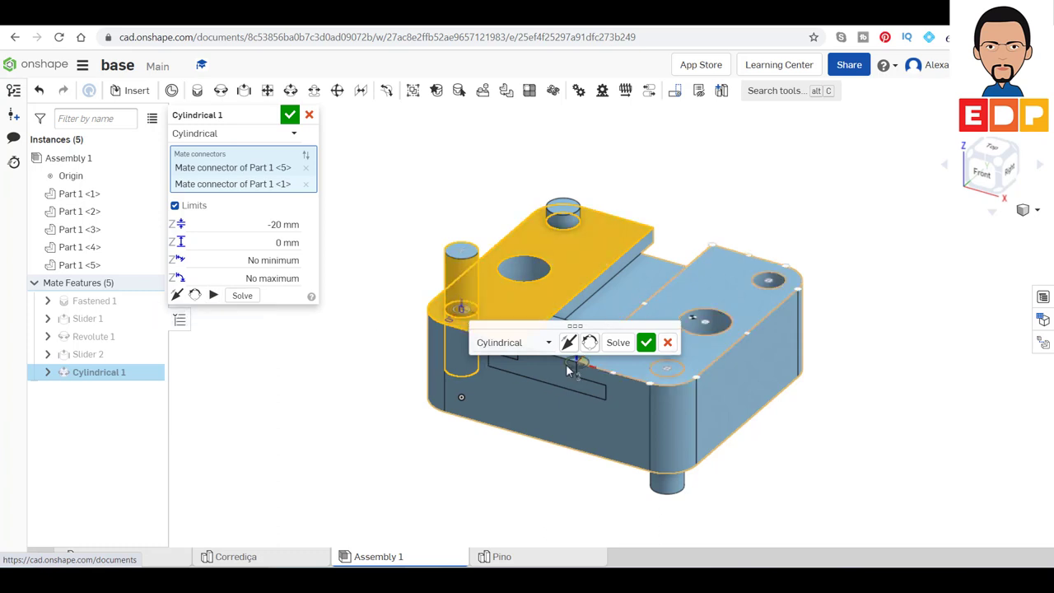
click(290, 116)
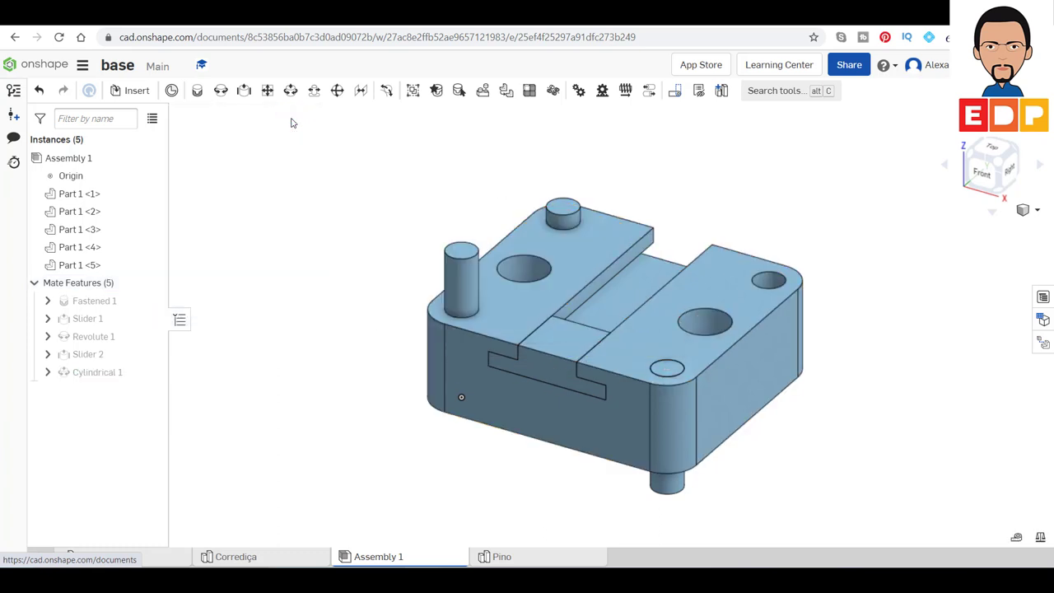